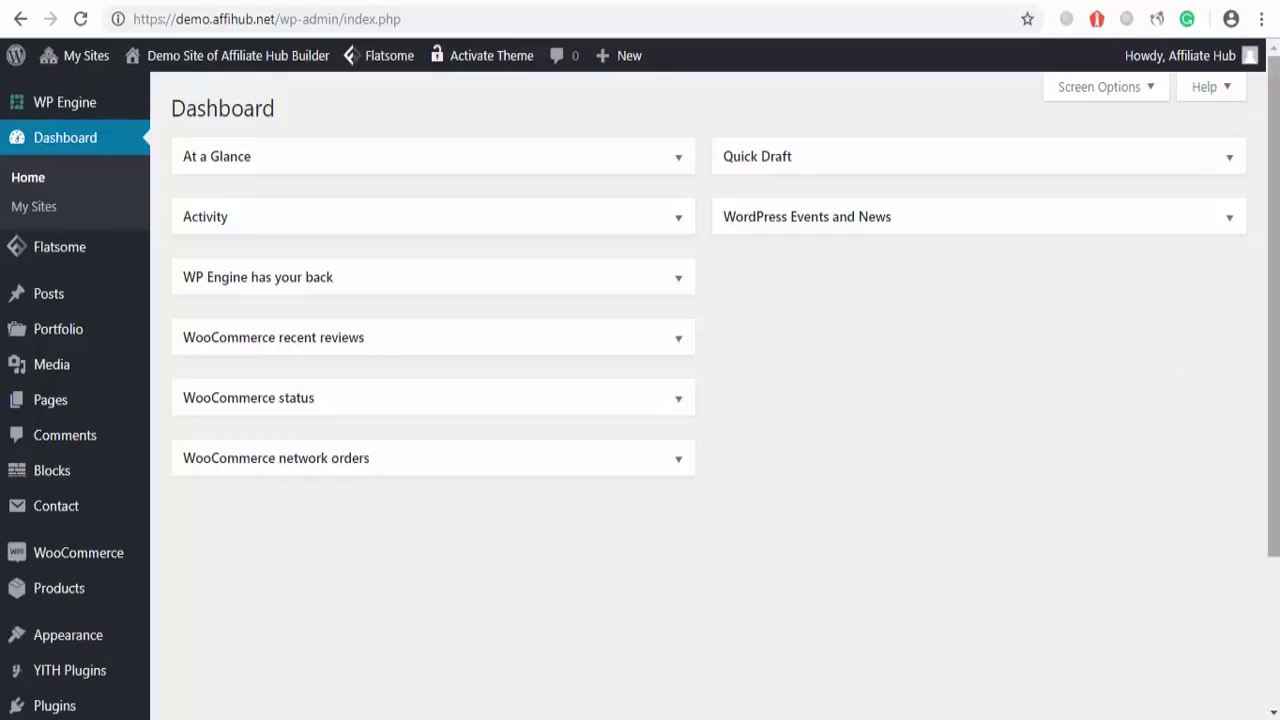
Bring up Affiliate Hub's Deeplink Settings and review the Amazon, eBay and other store ID fields
scroll(979, 451, "down", 4)
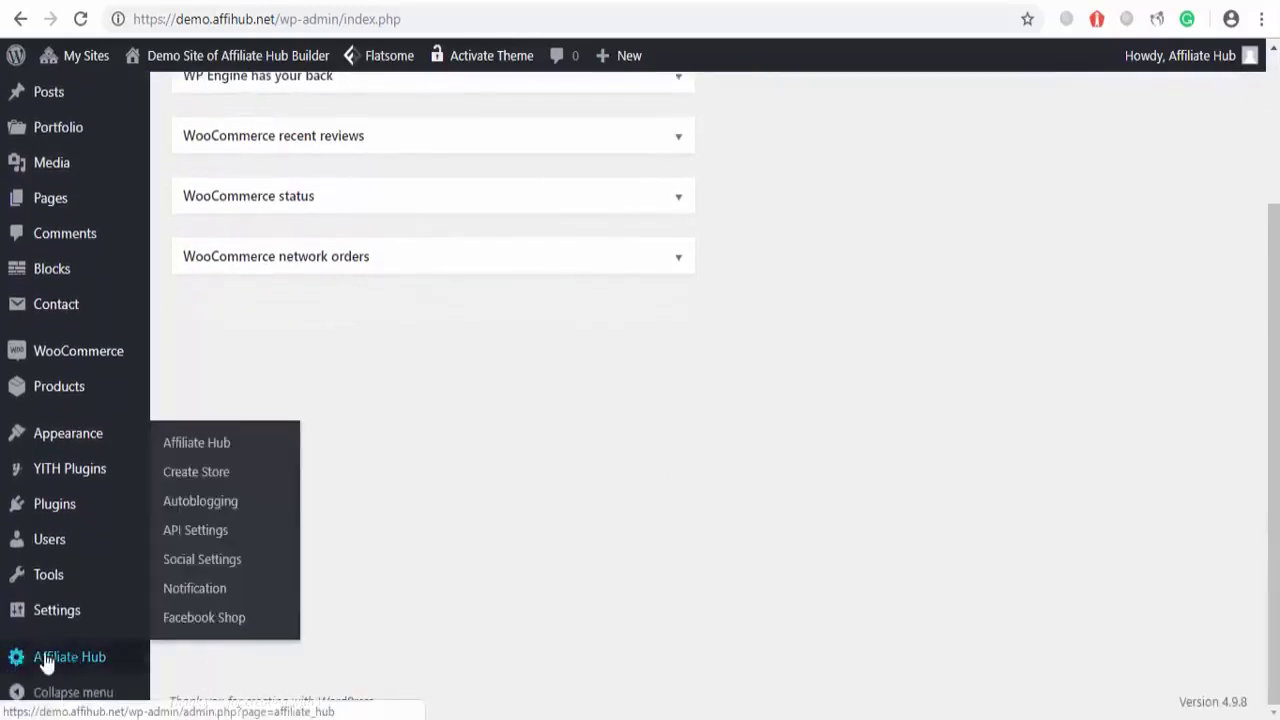
mouse_move(68, 656)
left_click(191, 533)
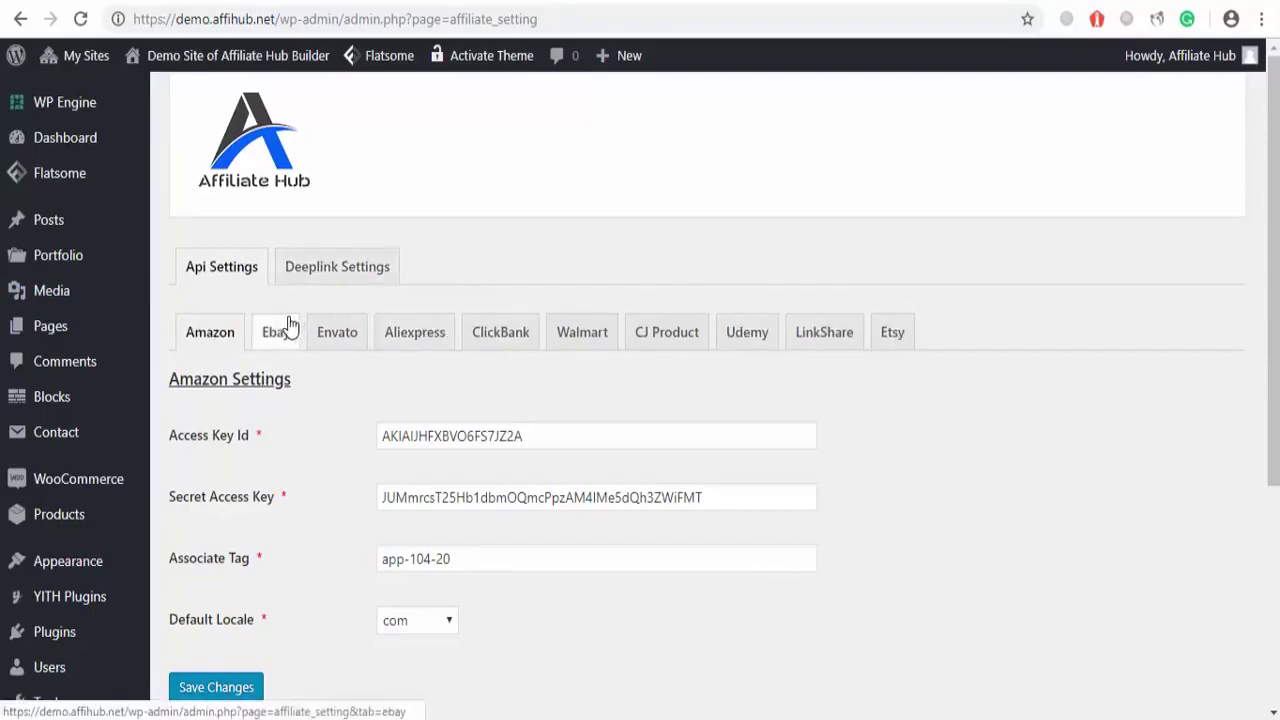
left_click(337, 266)
scroll(335, 389, "down", 2)
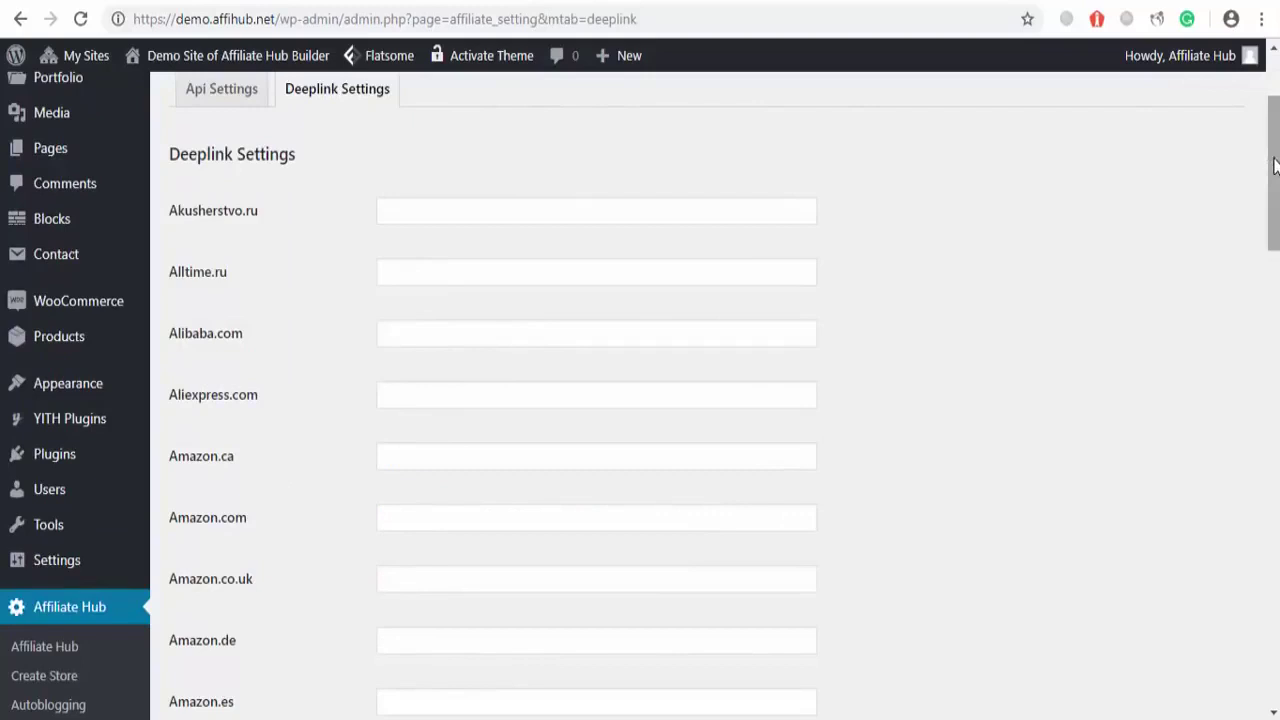
left_click_drag(1274, 163, 1276, 265)
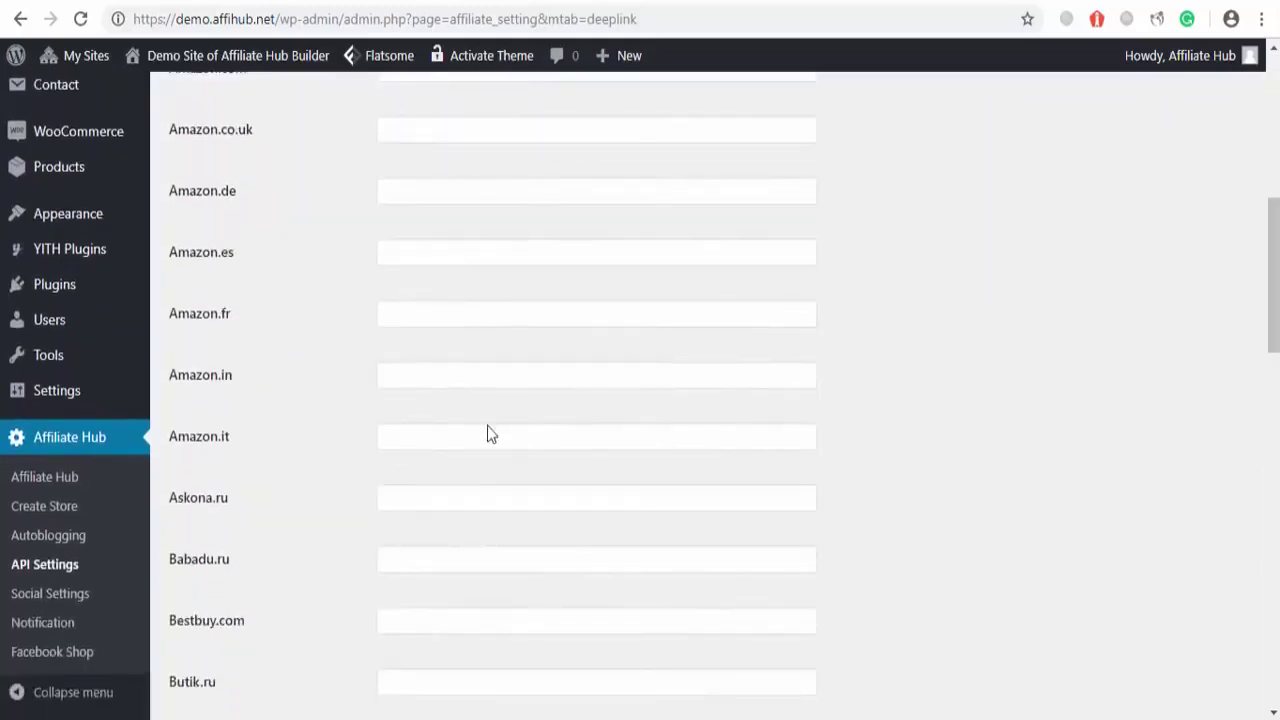
left_click_drag(1278, 323, 1278, 450)
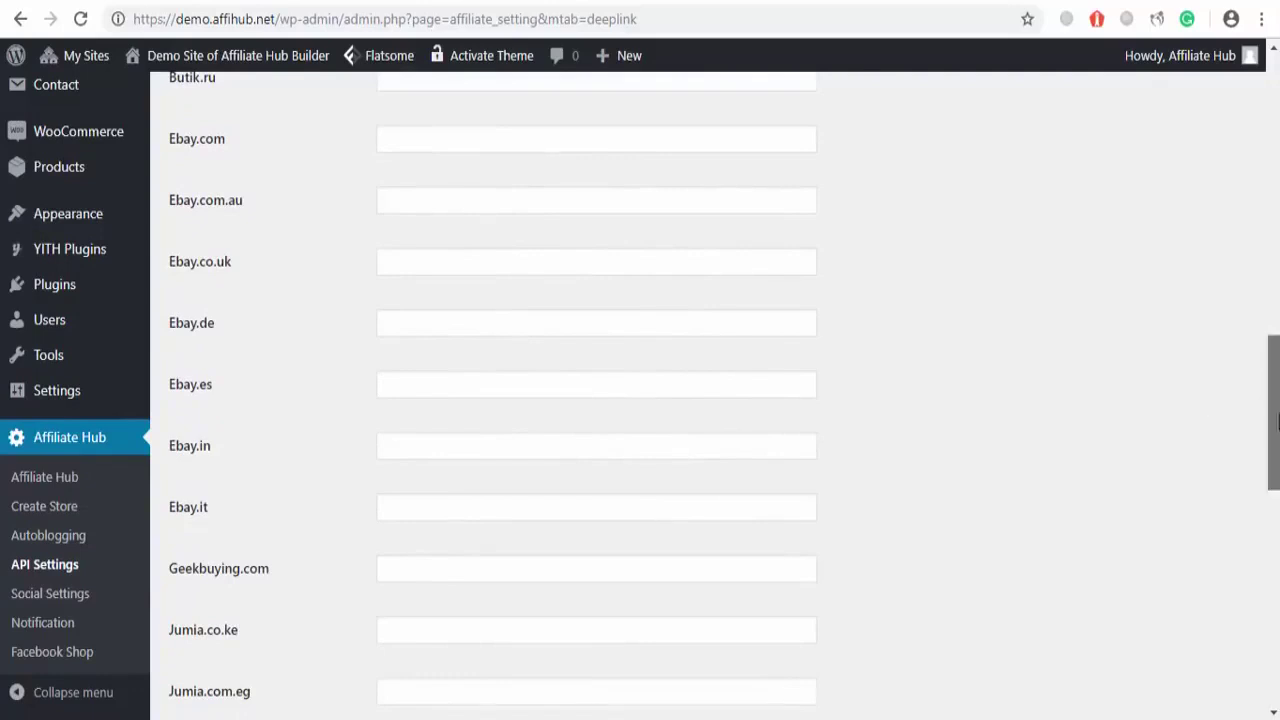
mouse_move(1270, 423)
left_mouse_down()
mouse_move(1278, 325)
mouse_move(1276, 337)
left_mouse_up()
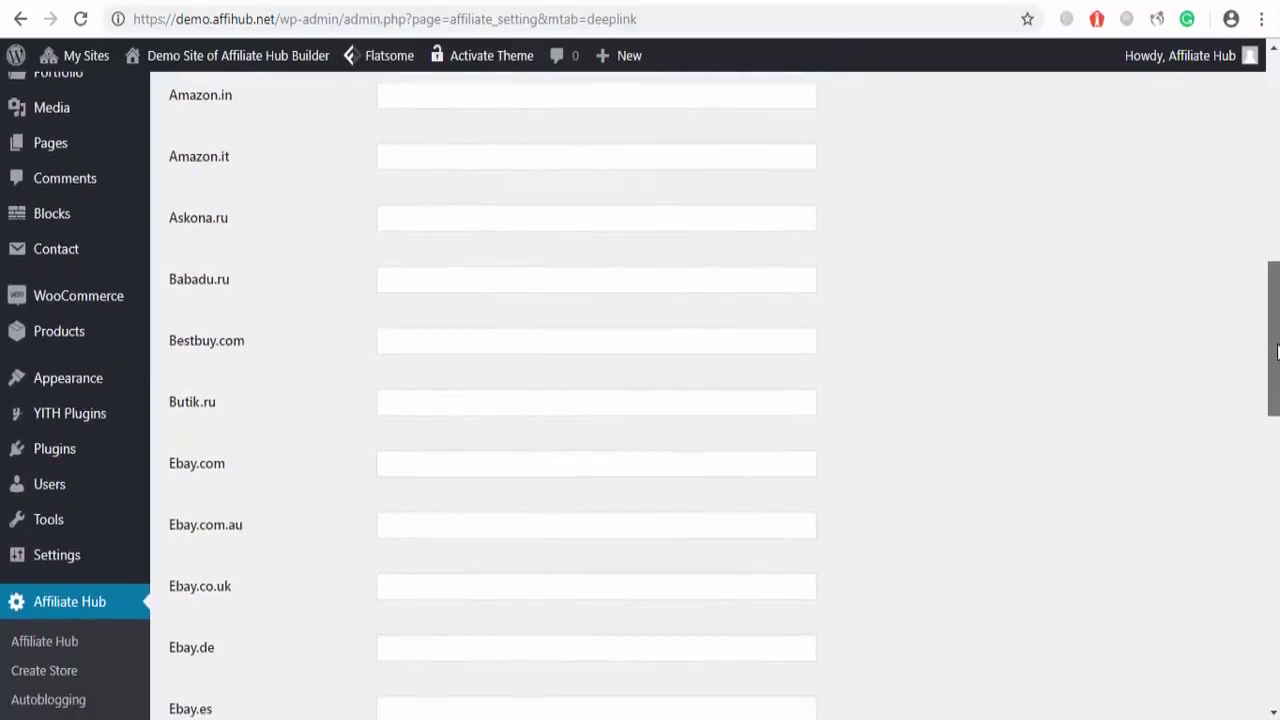
left_click_drag(1276, 337, 1276, 380)
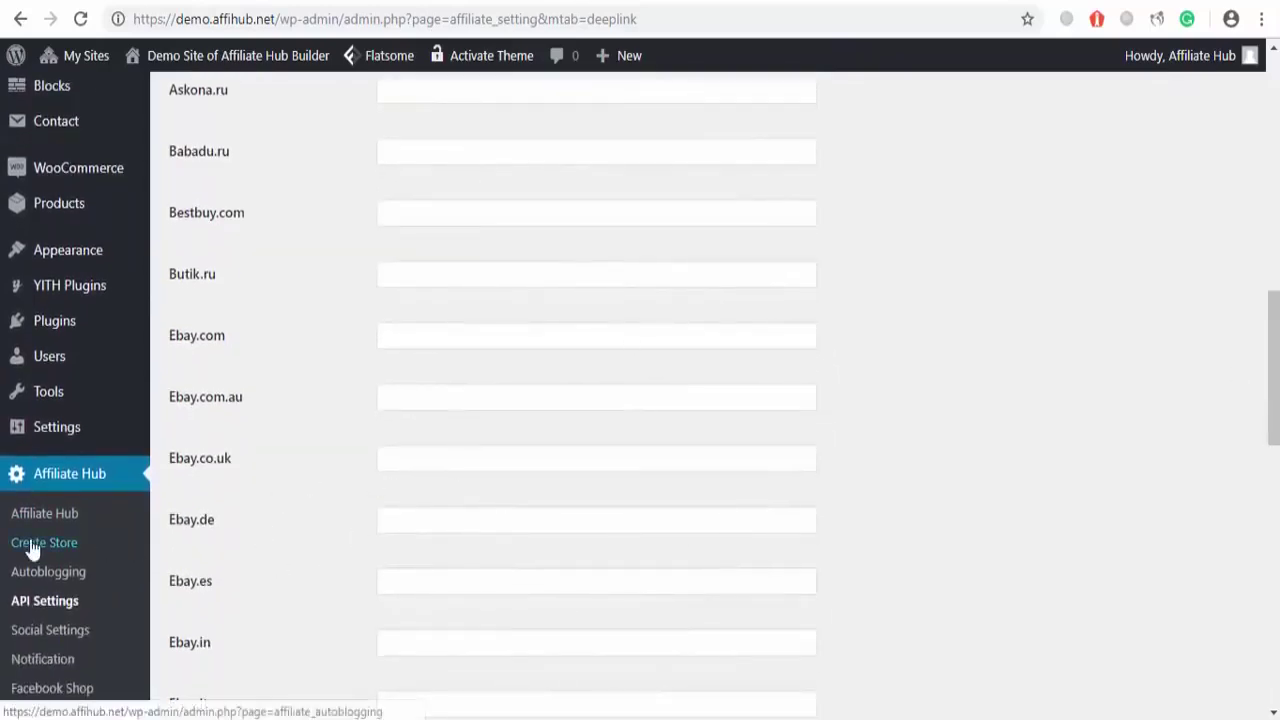
Start a new store named 'test' with Api as the data source
left_click(62, 540)
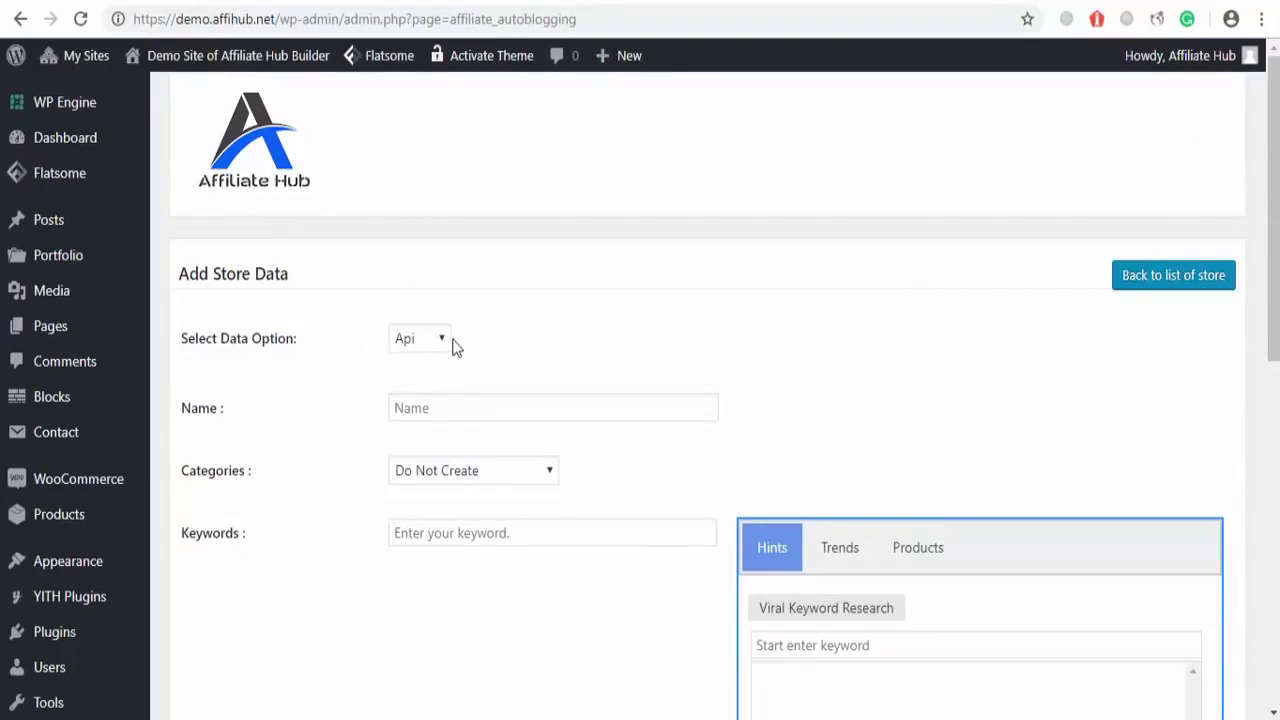
left_click(444, 341)
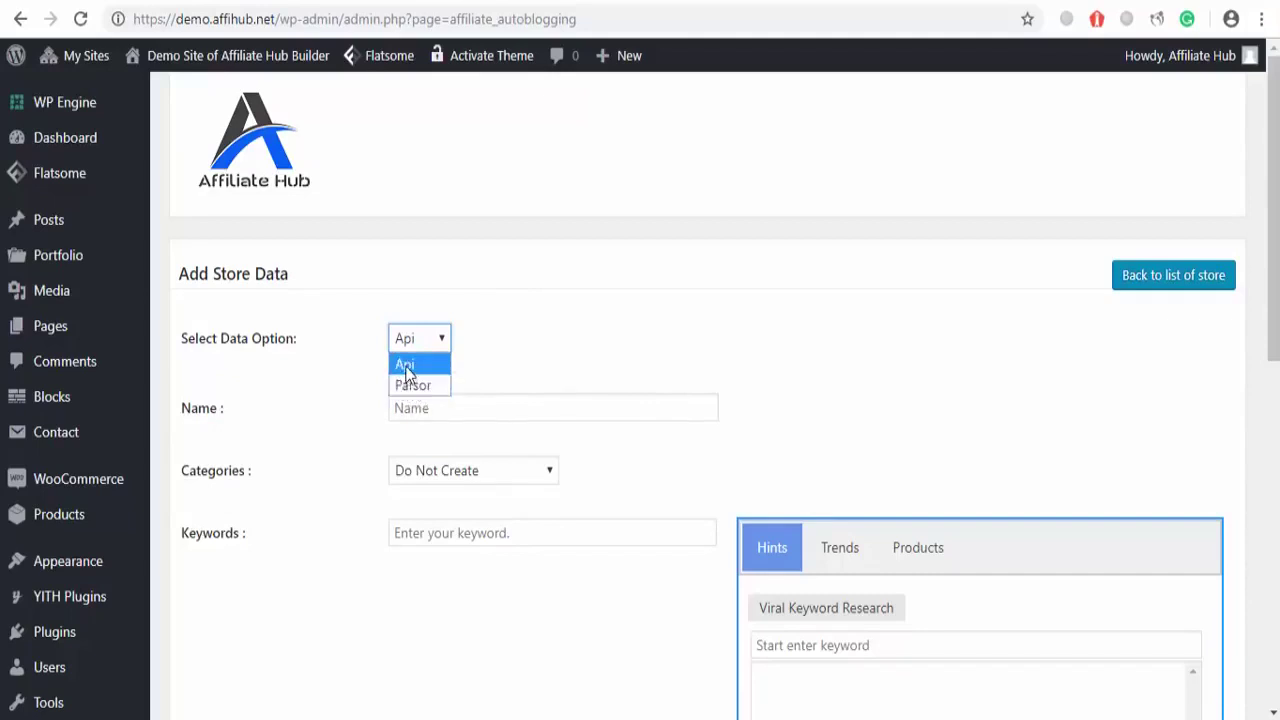
left_click(406, 366)
left_click(430, 418)
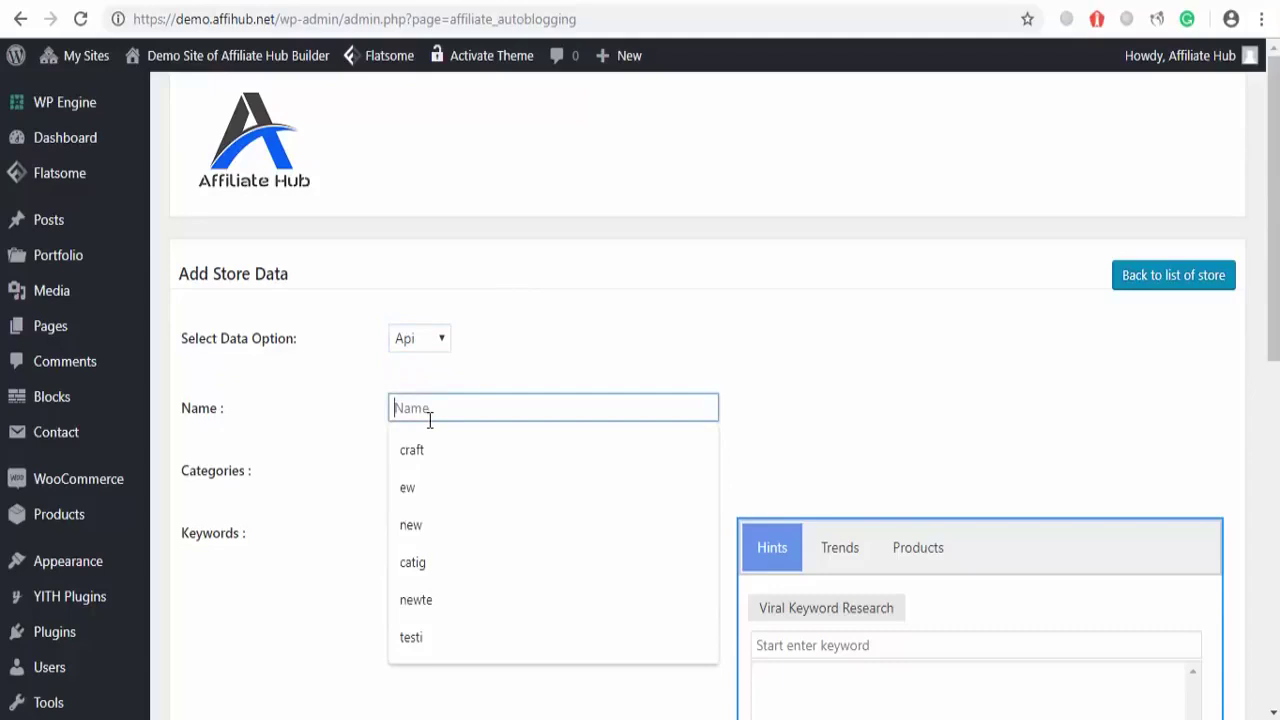
type("test")
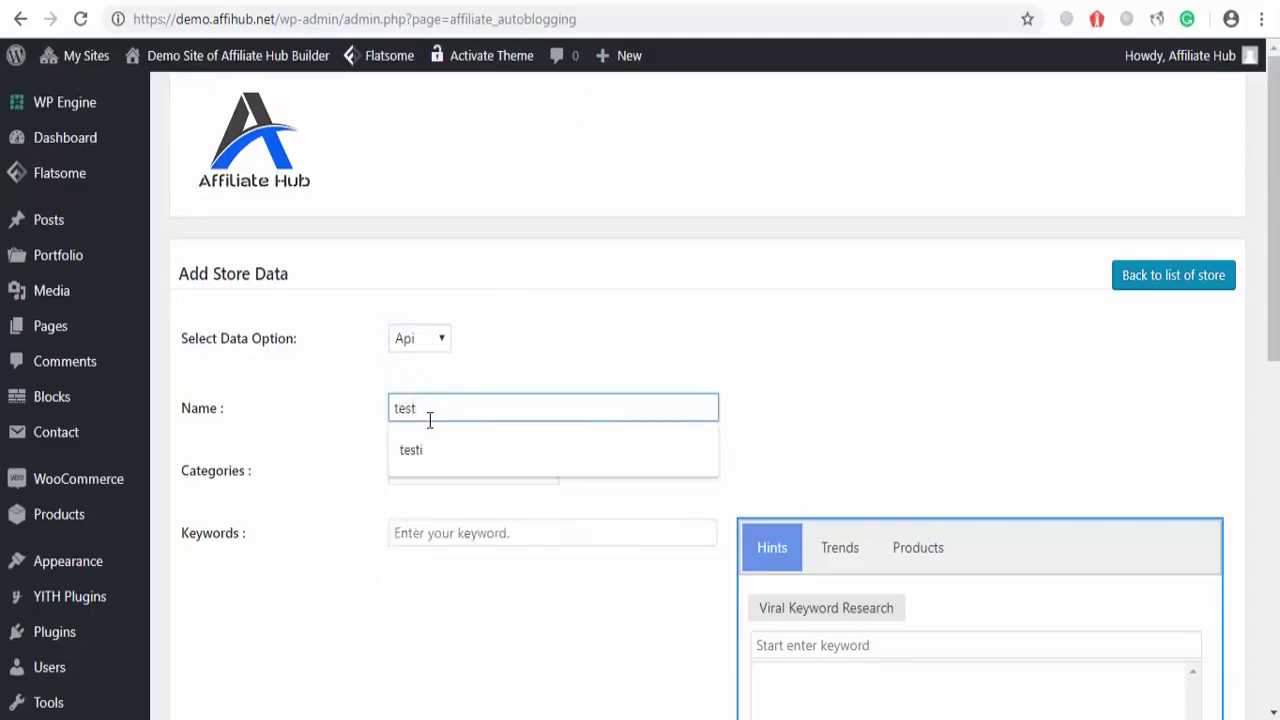
left_click(294, 436)
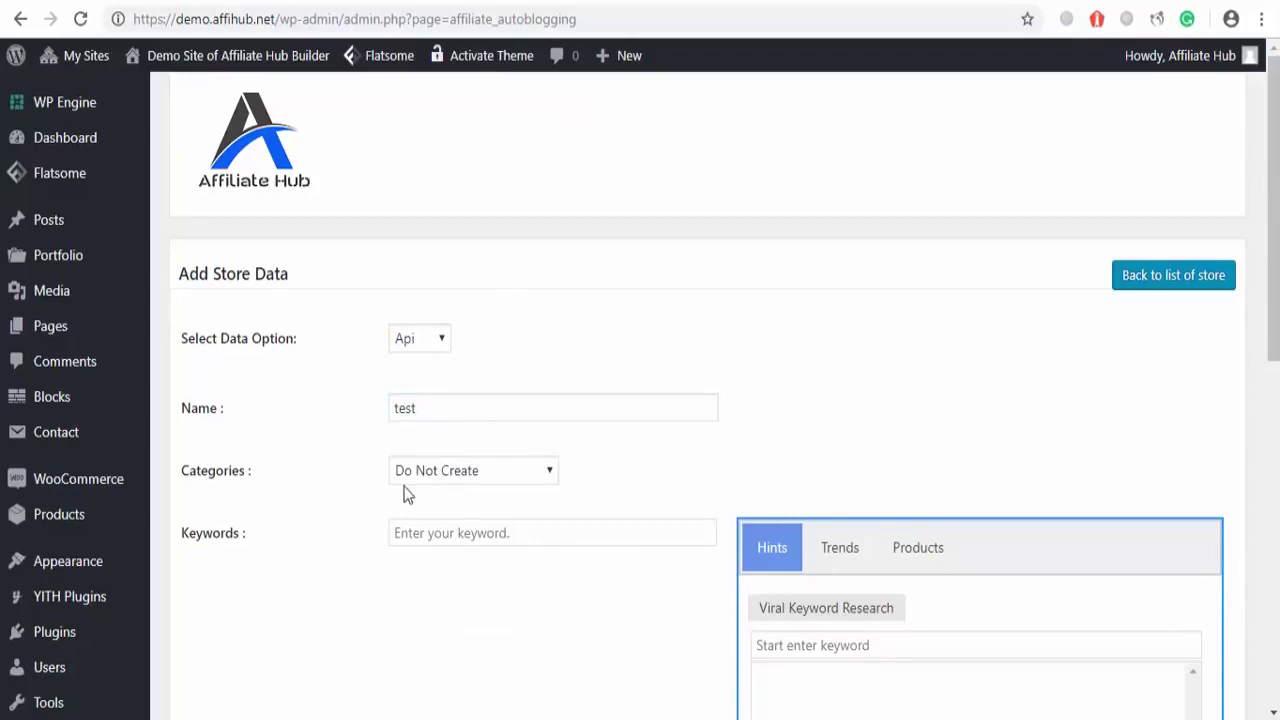
File the store's products under the WooCommerce category Bracelets
left_click(546, 472)
left_click(470, 537)
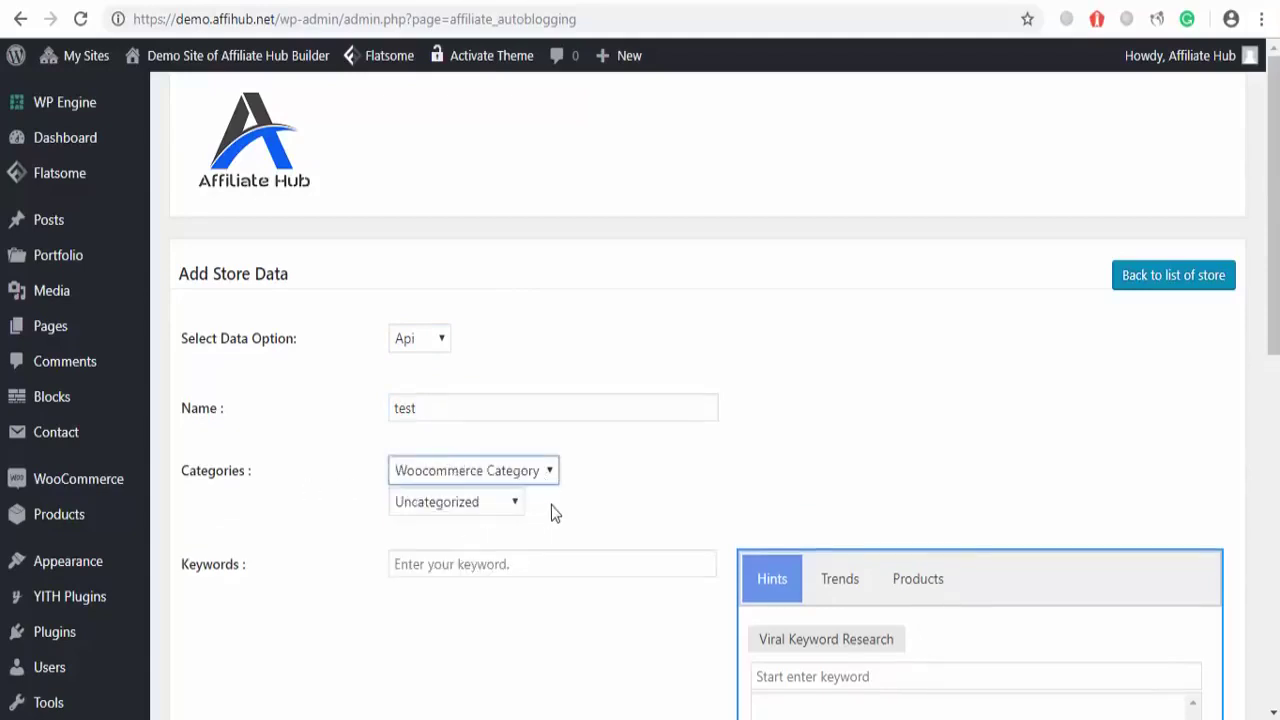
left_click(514, 502)
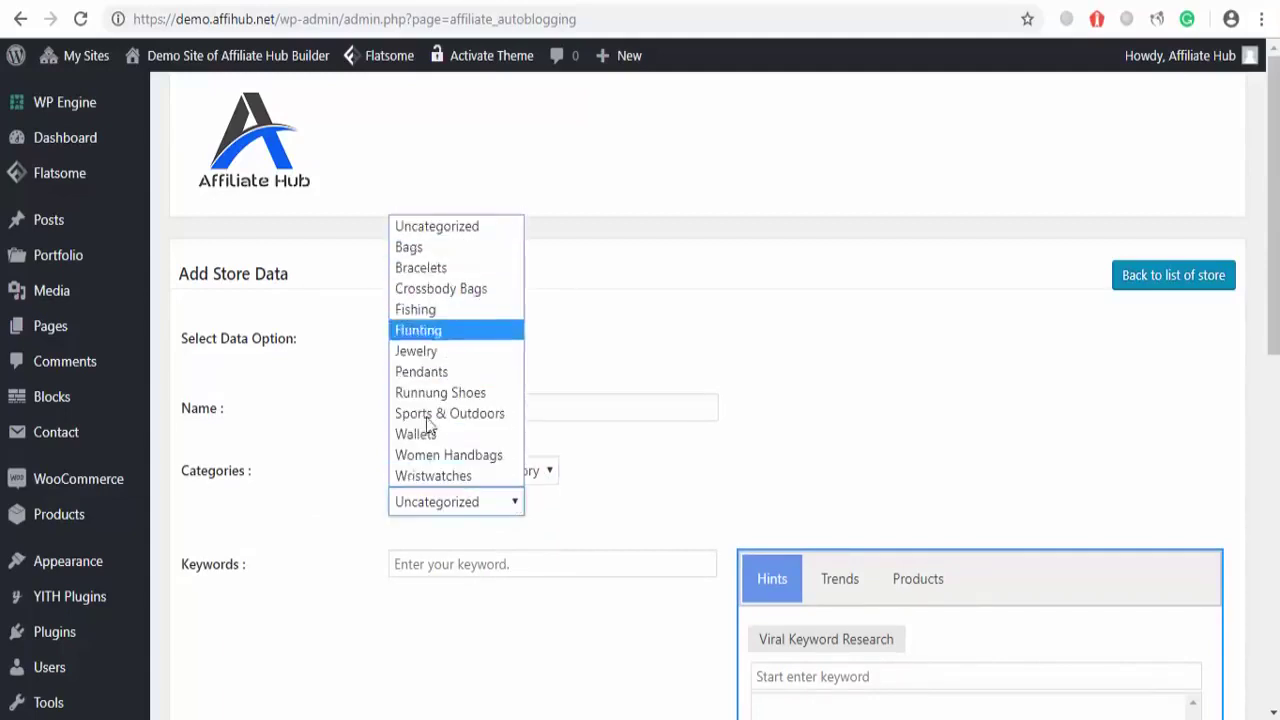
left_click(421, 268)
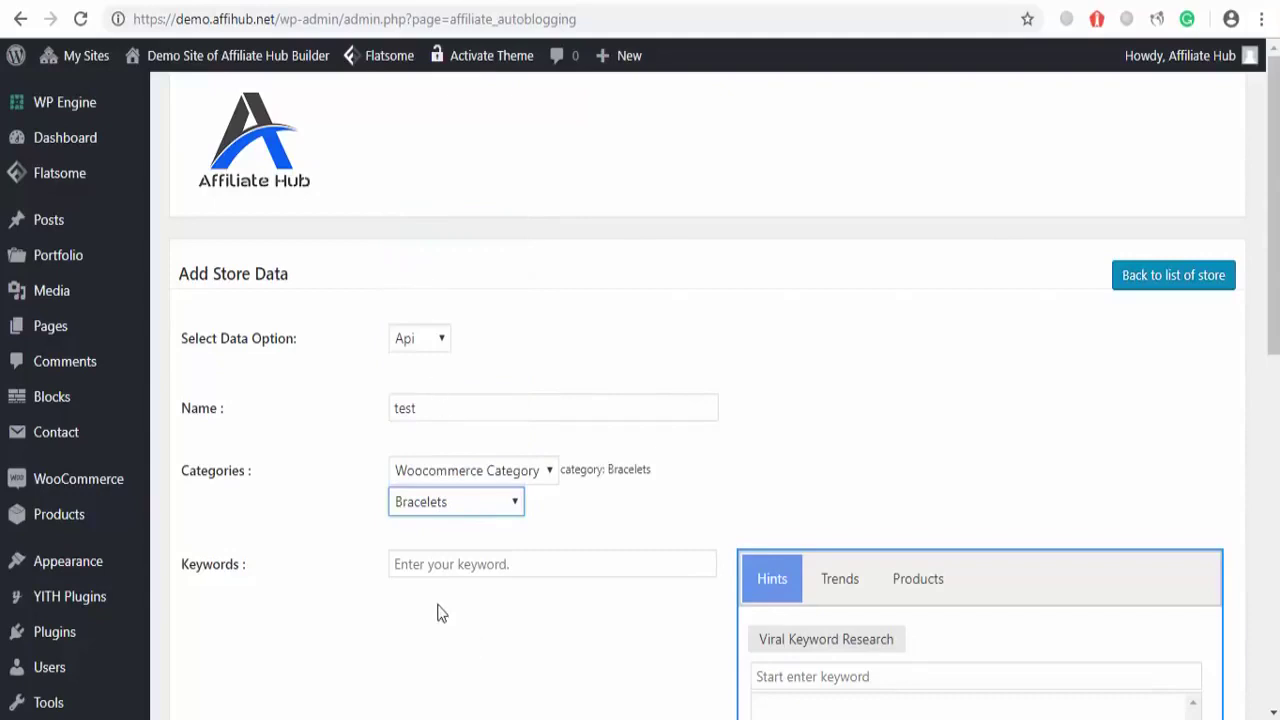
Set the keyword to 'wooden bracelets' and add eBay as a product source
left_click(419, 567)
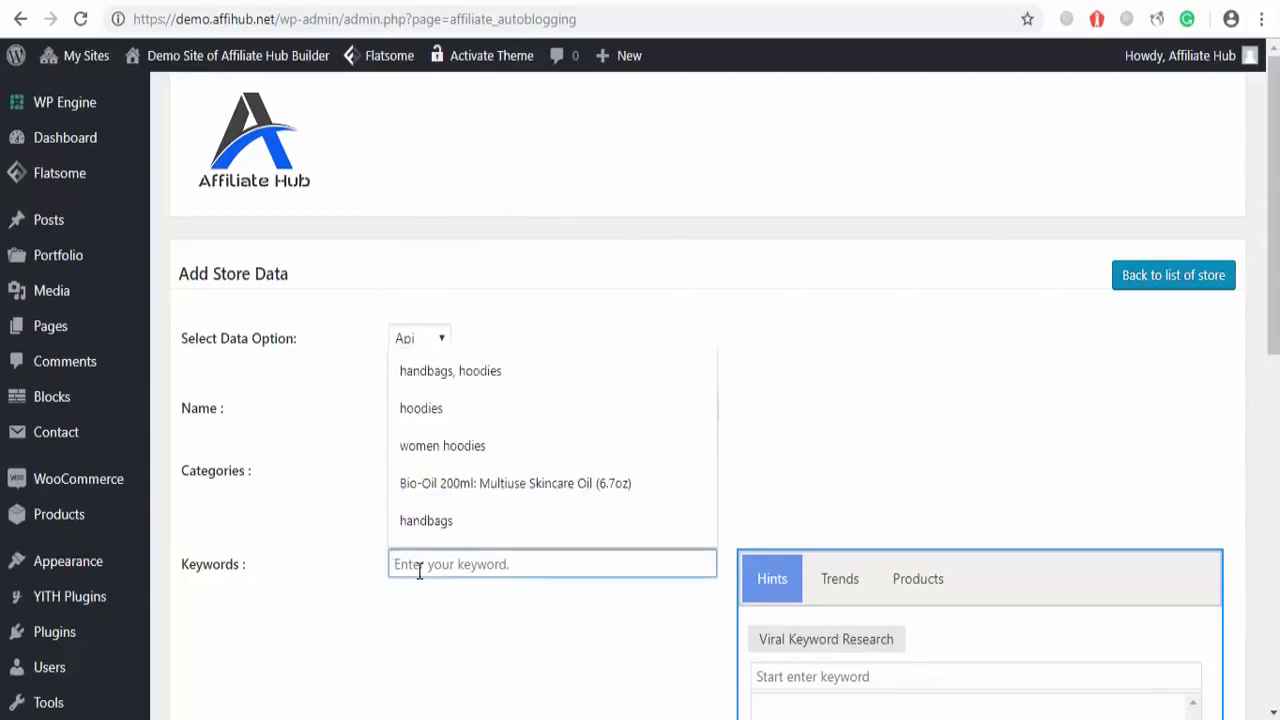
type("wooden bracelt")
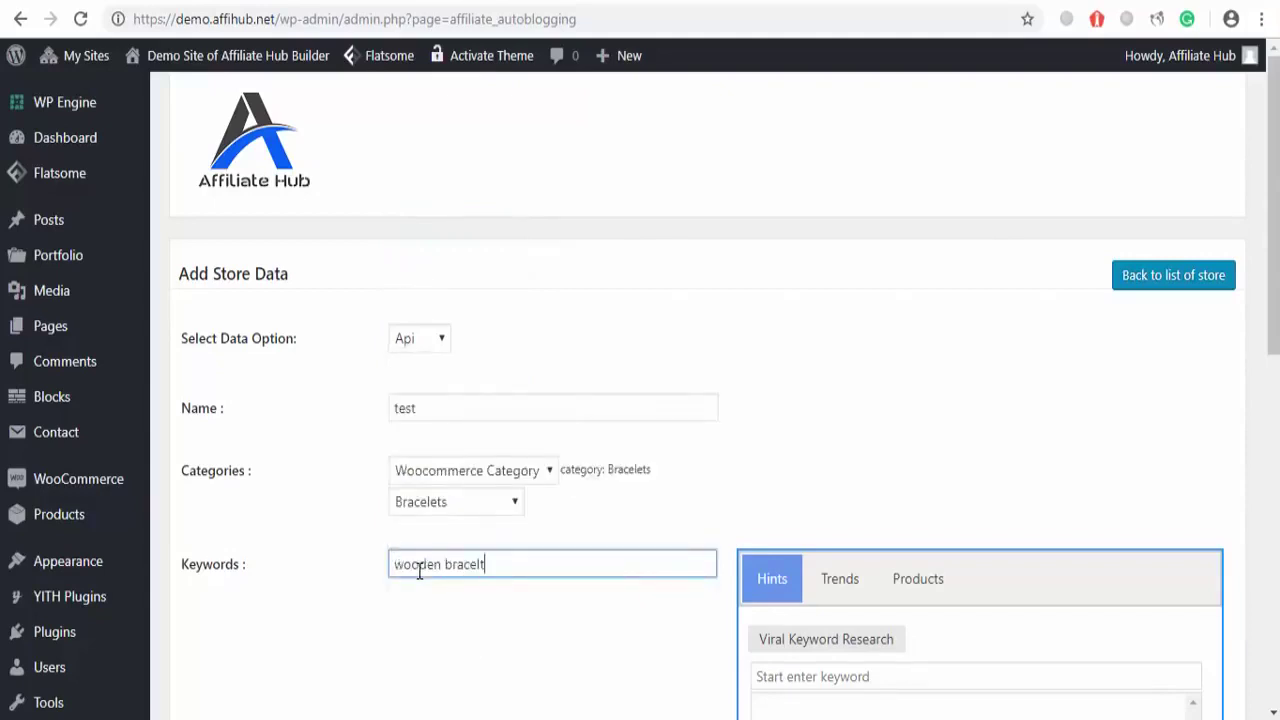
type("ets")
scroll(419, 569, "down", 1)
scroll(398, 552, "down", 5)
left_click(398, 552)
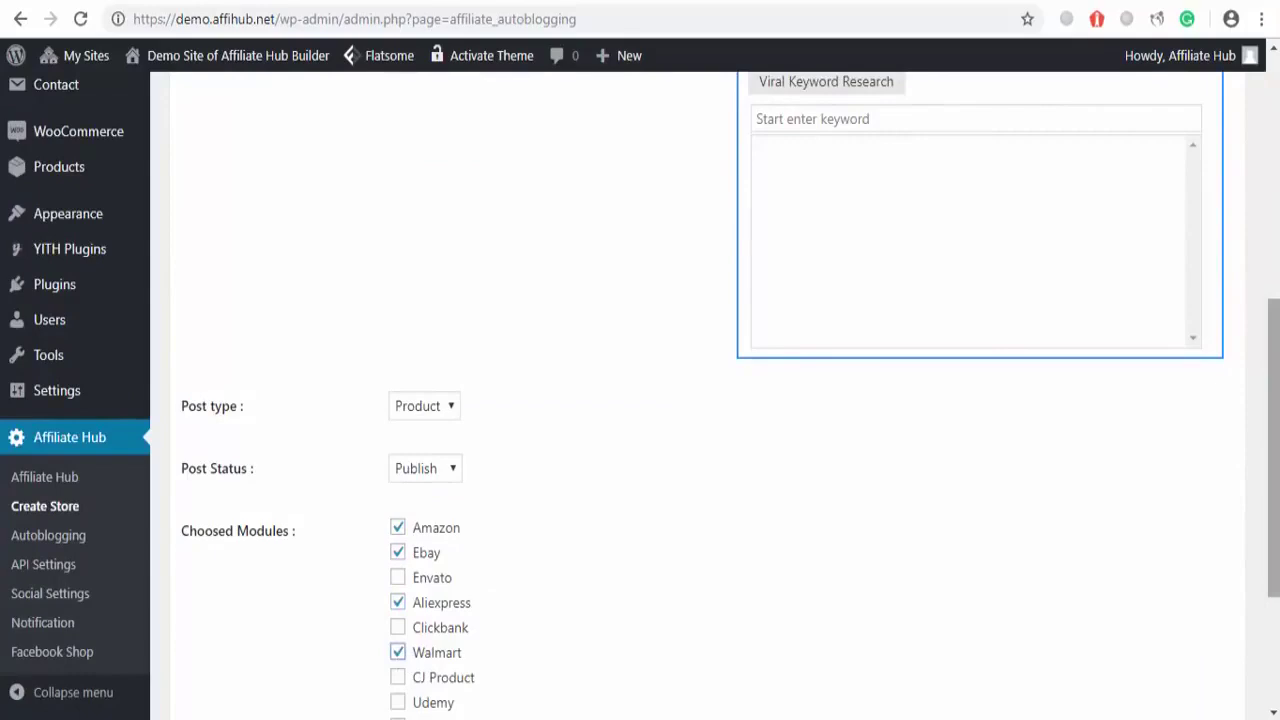
left_click_drag(1275, 423, 1275, 530)
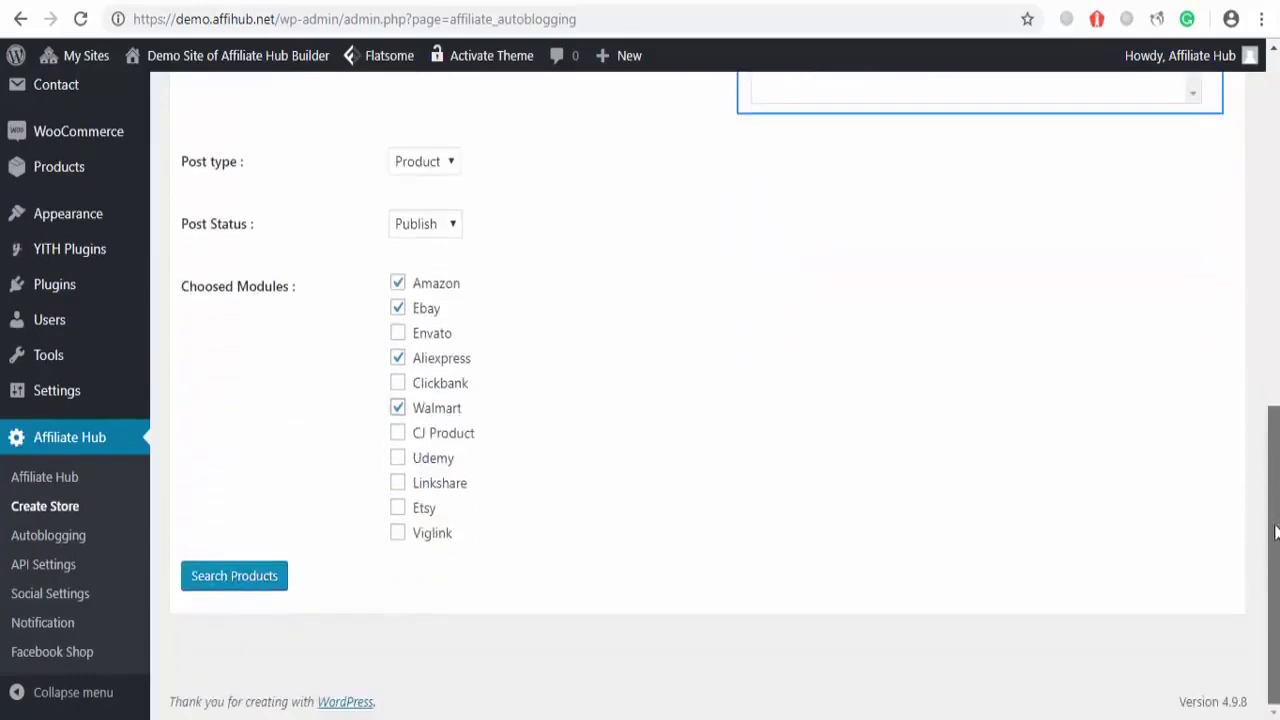
Search the chosen sources for wooden bracelets and import the second result
left_click(270, 586)
mouse_move(1275, 240)
left_mouse_down()
mouse_move(1275, 595)
mouse_move(1260, 235)
left_mouse_up()
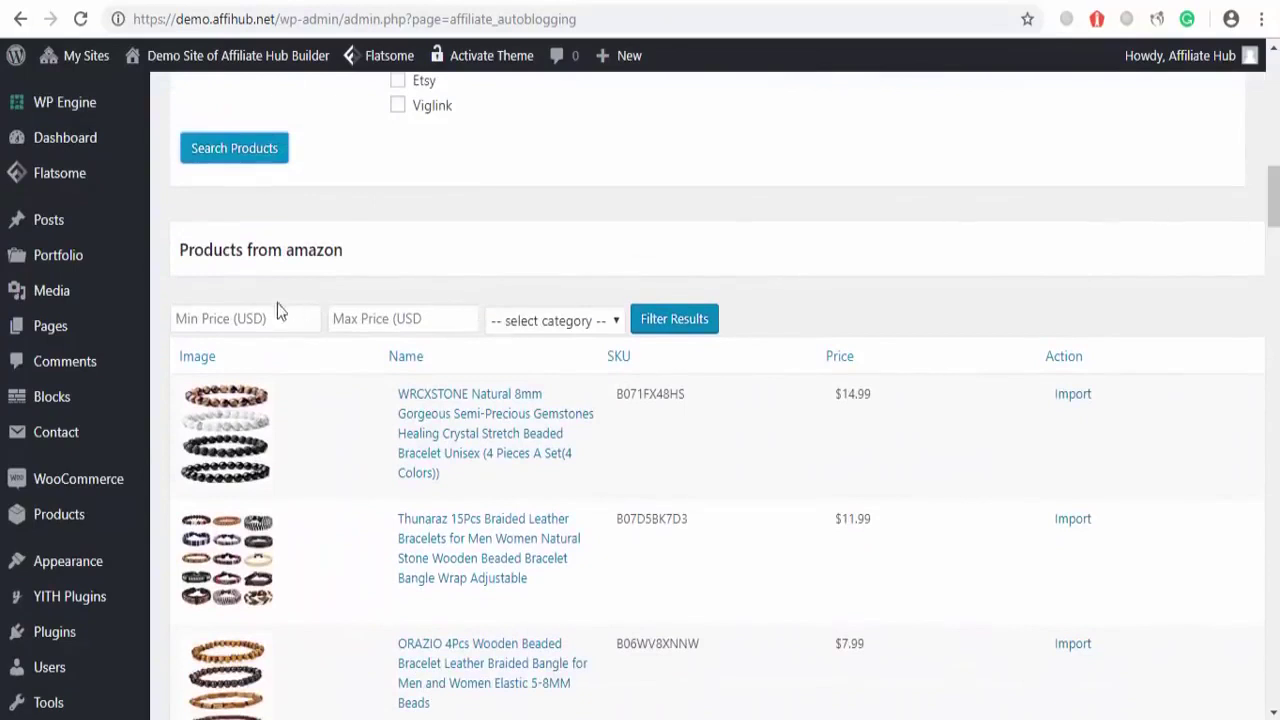
left_click(614, 322)
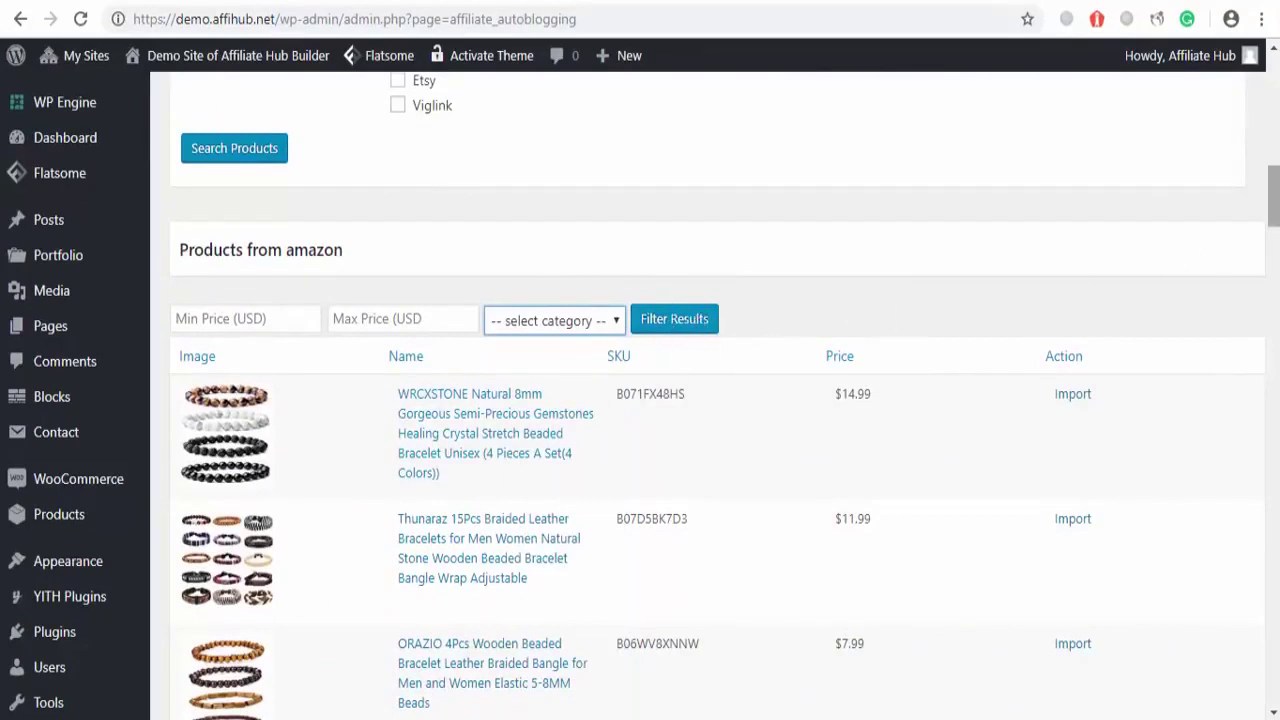
left_click_drag(1273, 195, 1273, 202)
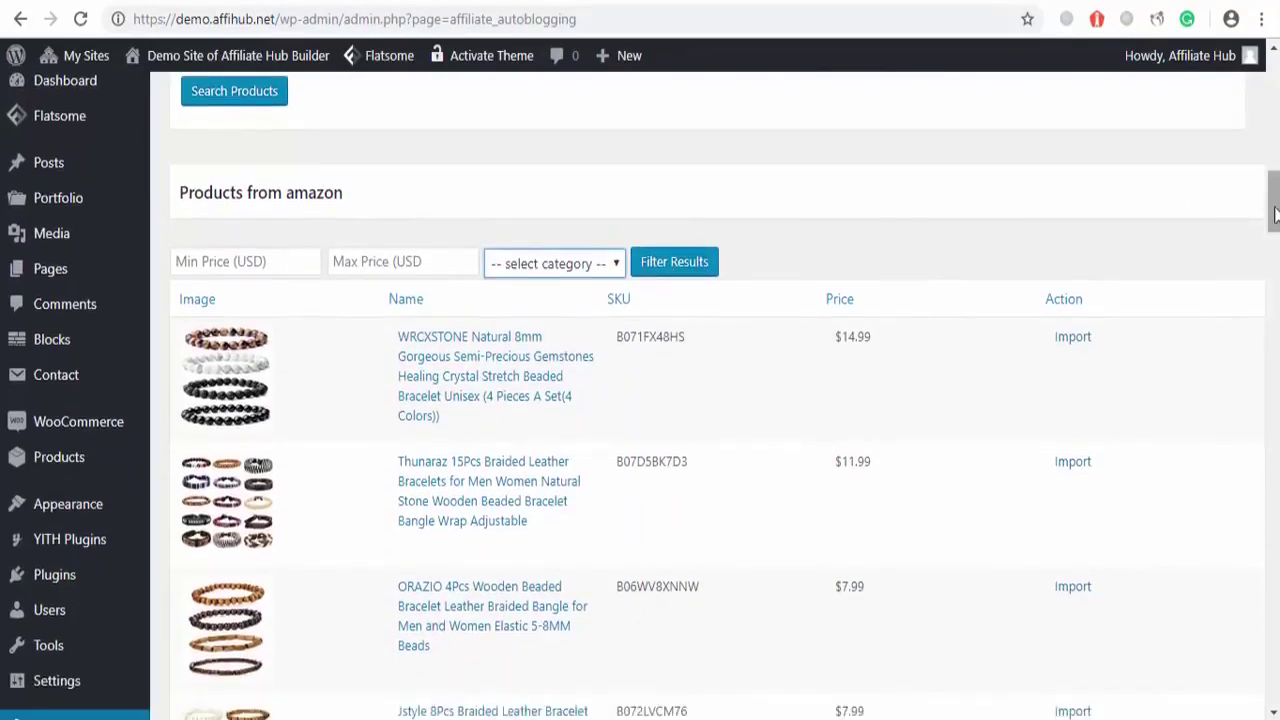
left_click(1072, 464)
left_click_drag(1275, 200, 1272, 352)
scroll(1275, 230, "up", 3)
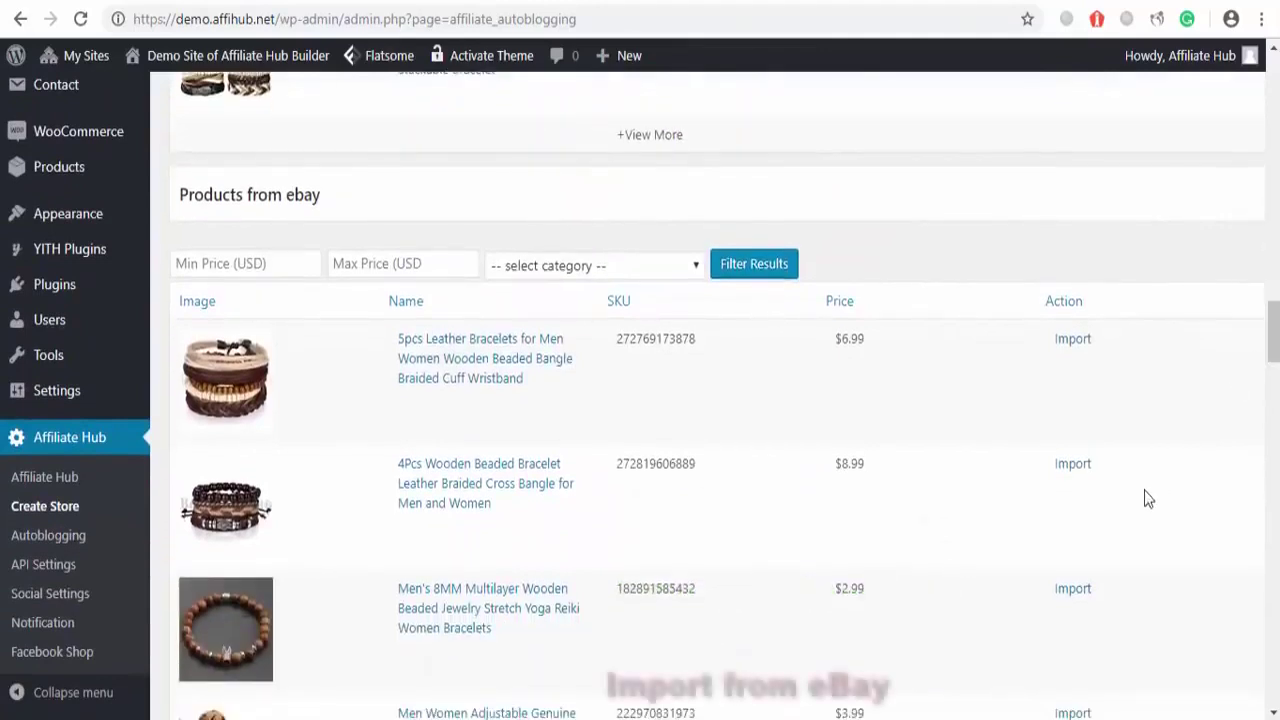
Import the $8.99 wooden beaded, Wooden & Hematite Christian Stretch and Mosunx feather bracelets
left_click(1066, 471)
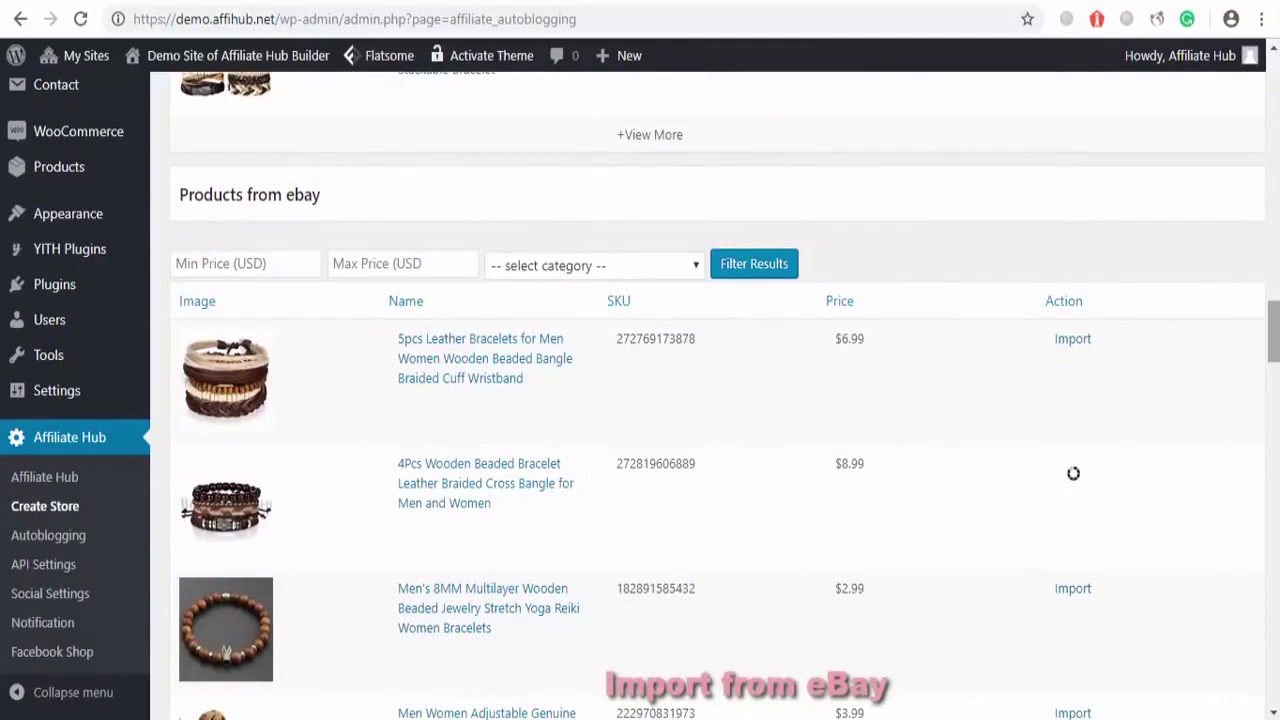
left_click_drag(1274, 330, 1274, 472)
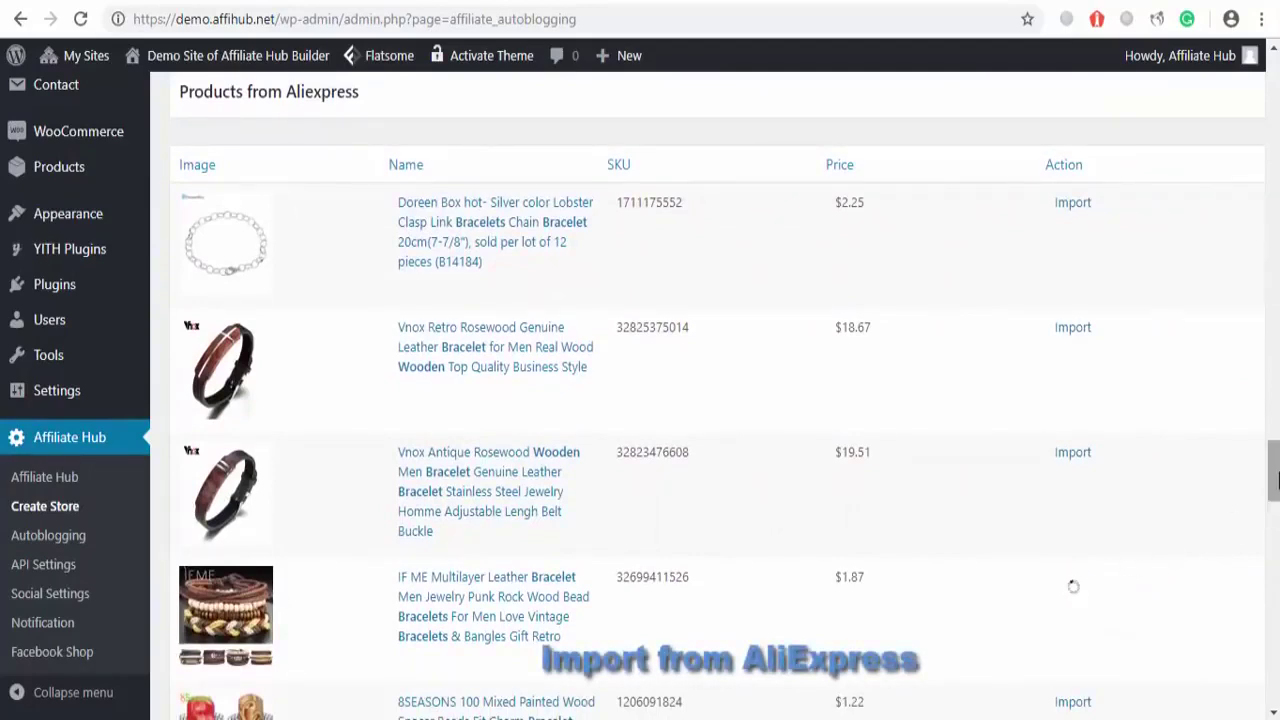
left_click_drag(1274, 481, 1274, 617)
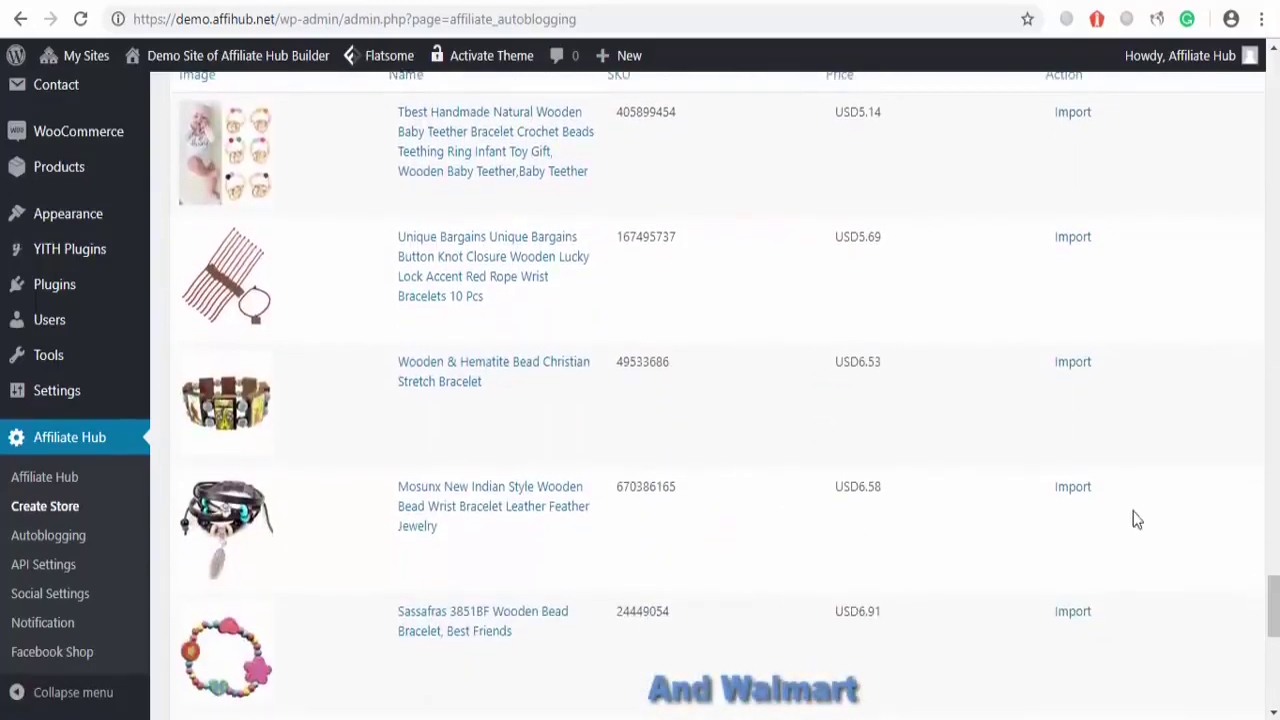
left_click(1073, 370)
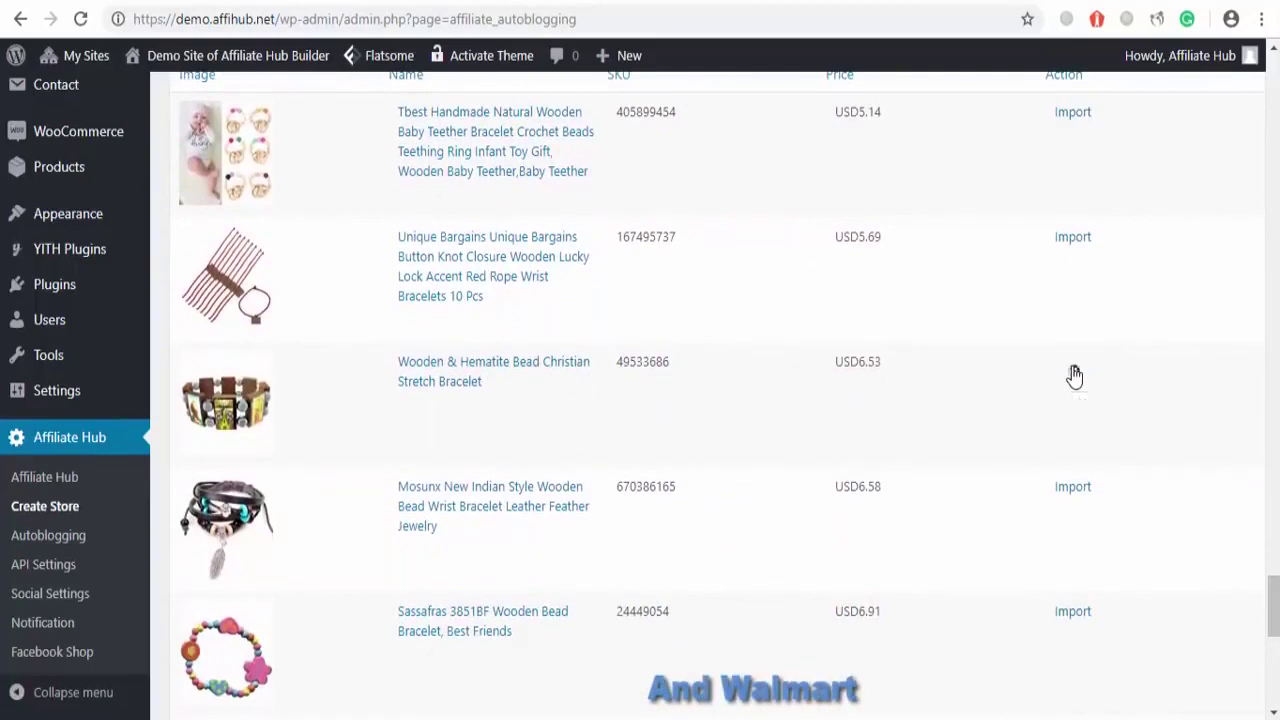
left_click(1069, 497)
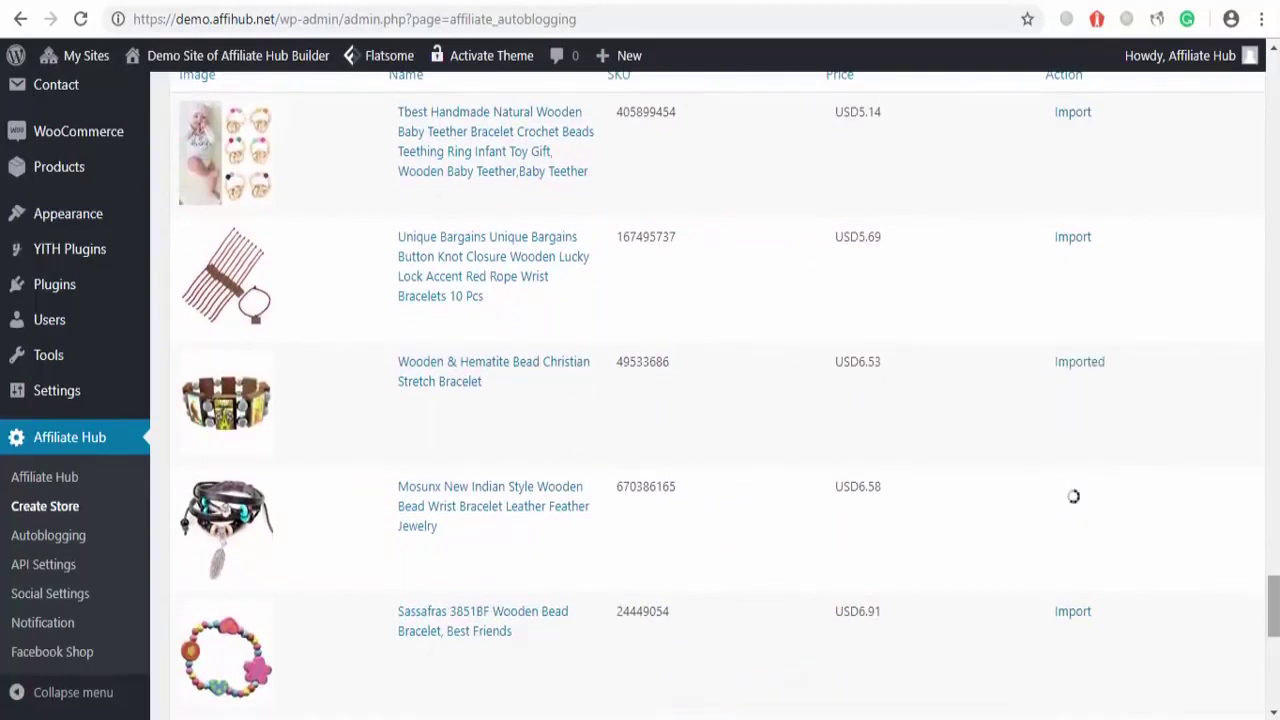
scroll(715, 395, "up", 10)
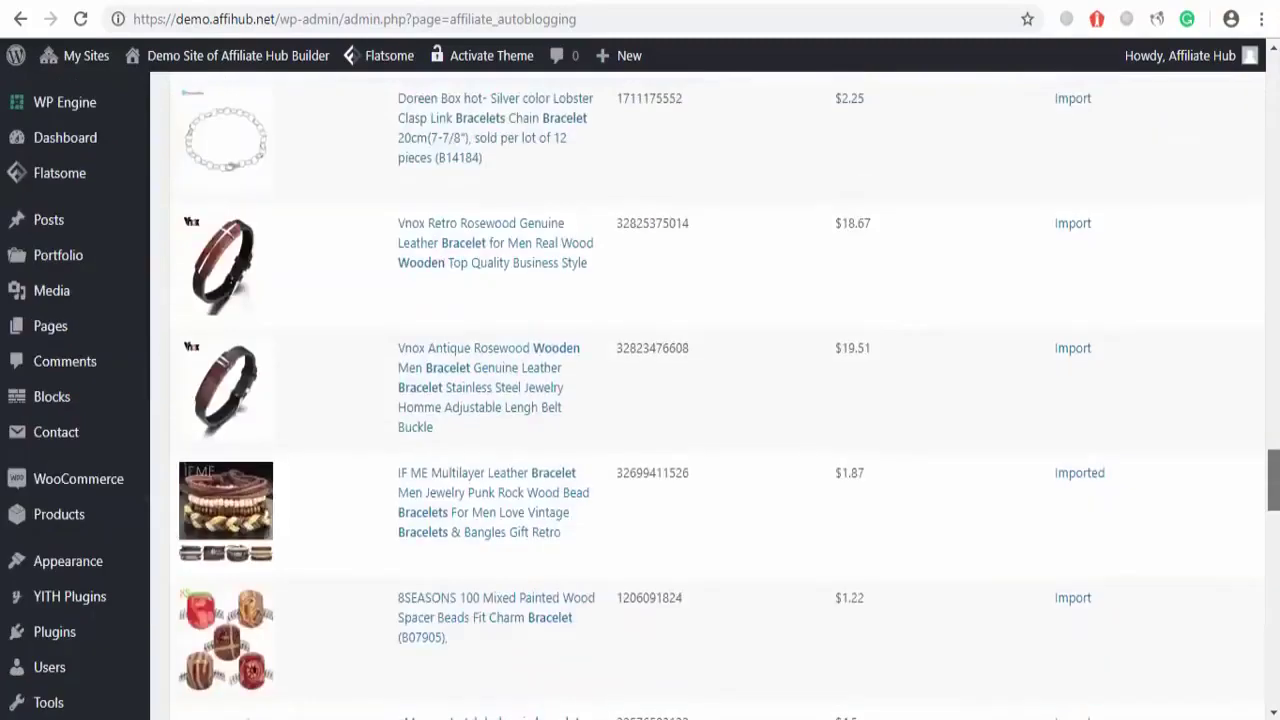
scroll(715, 395, "up", 10)
scroll(715, 395, "up", 5)
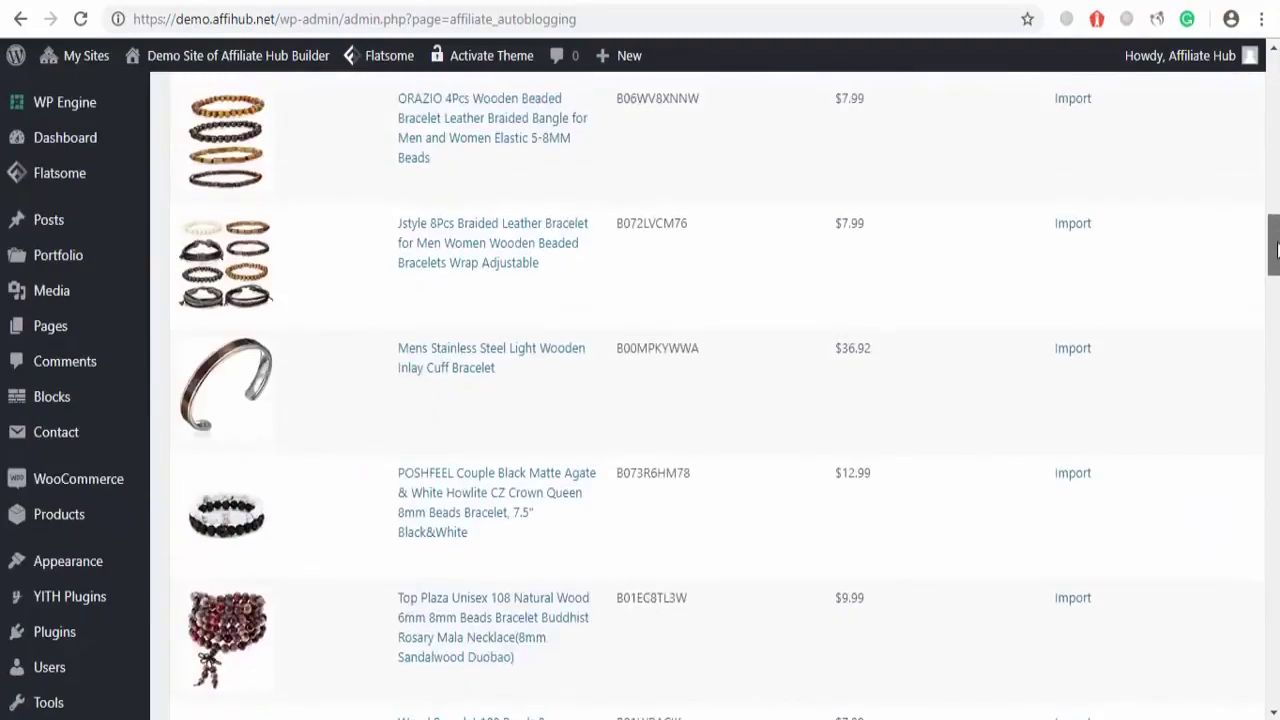
Replace the store keyword with 'Men wallets'
left_click_drag(1273, 355, 1276, 119)
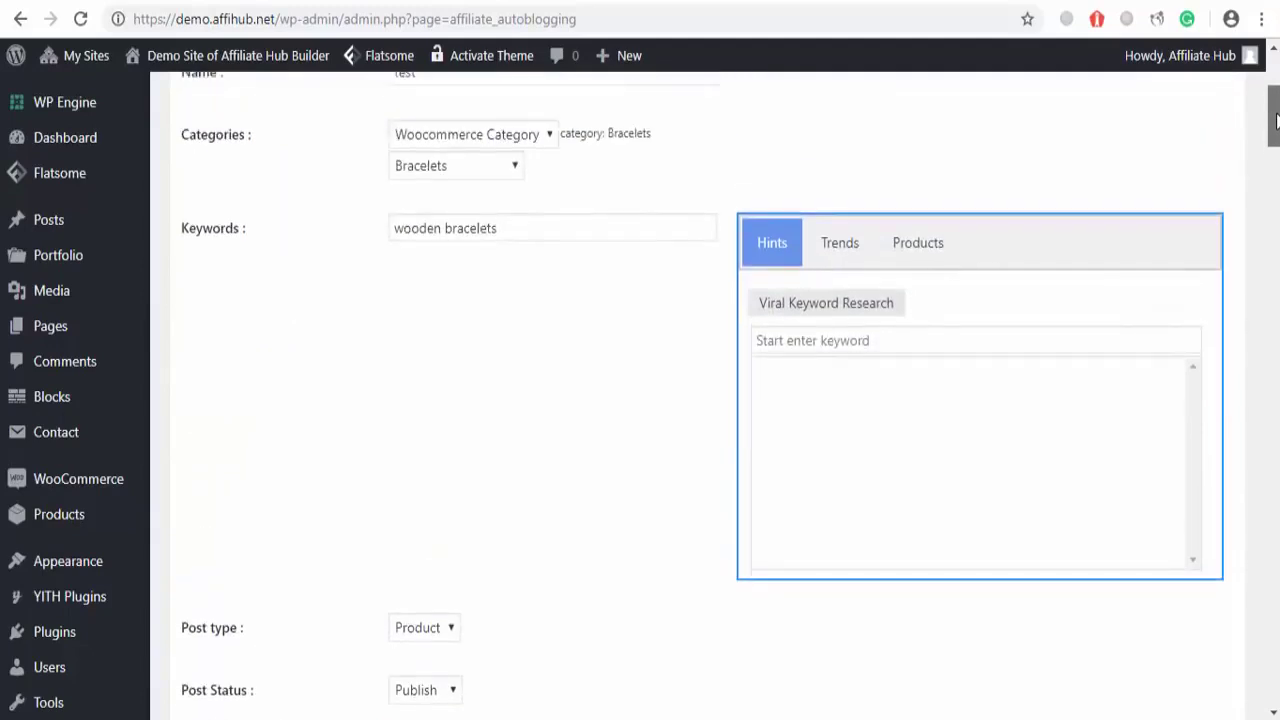
left_click_drag(1276, 119, 1276, 99)
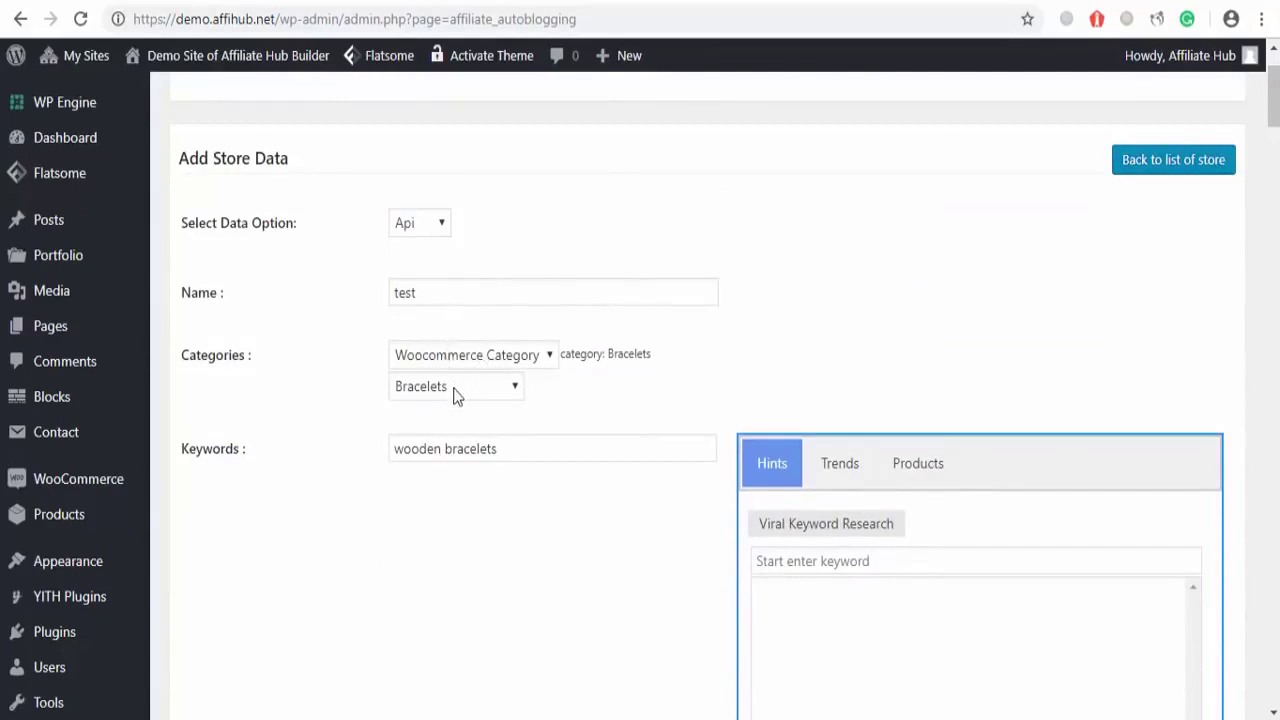
triple_click(453, 447)
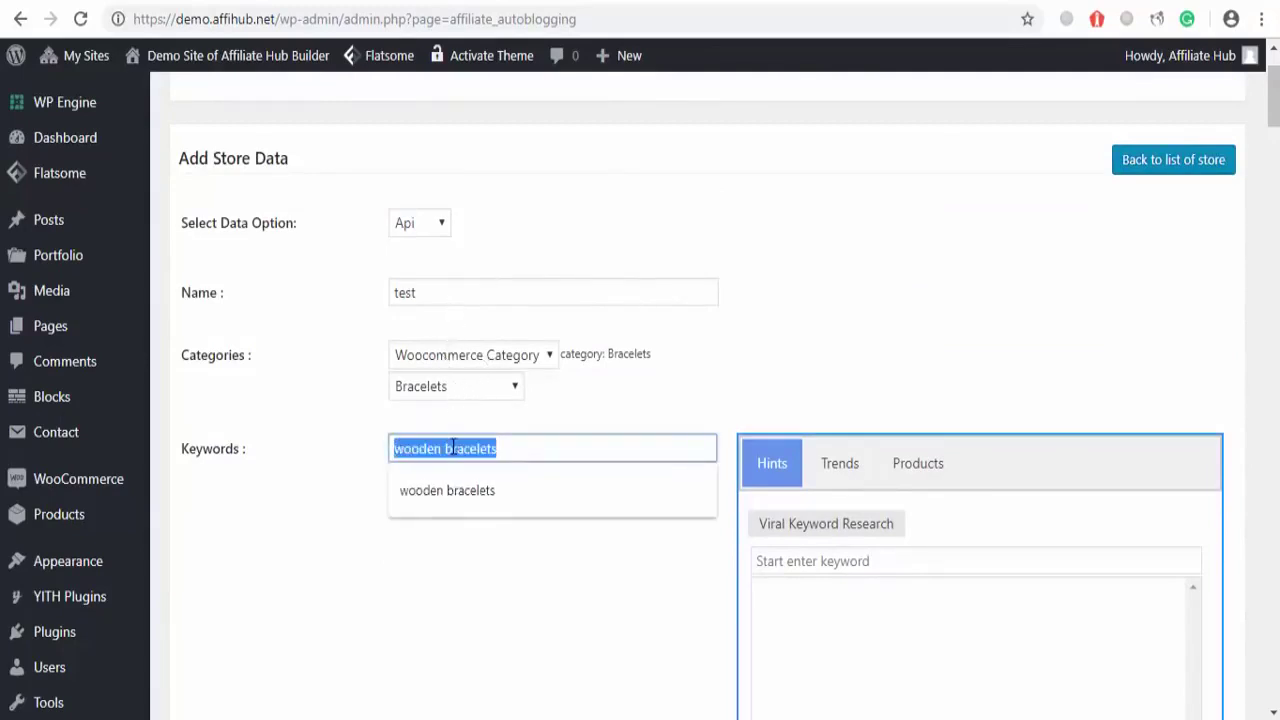
type("Me")
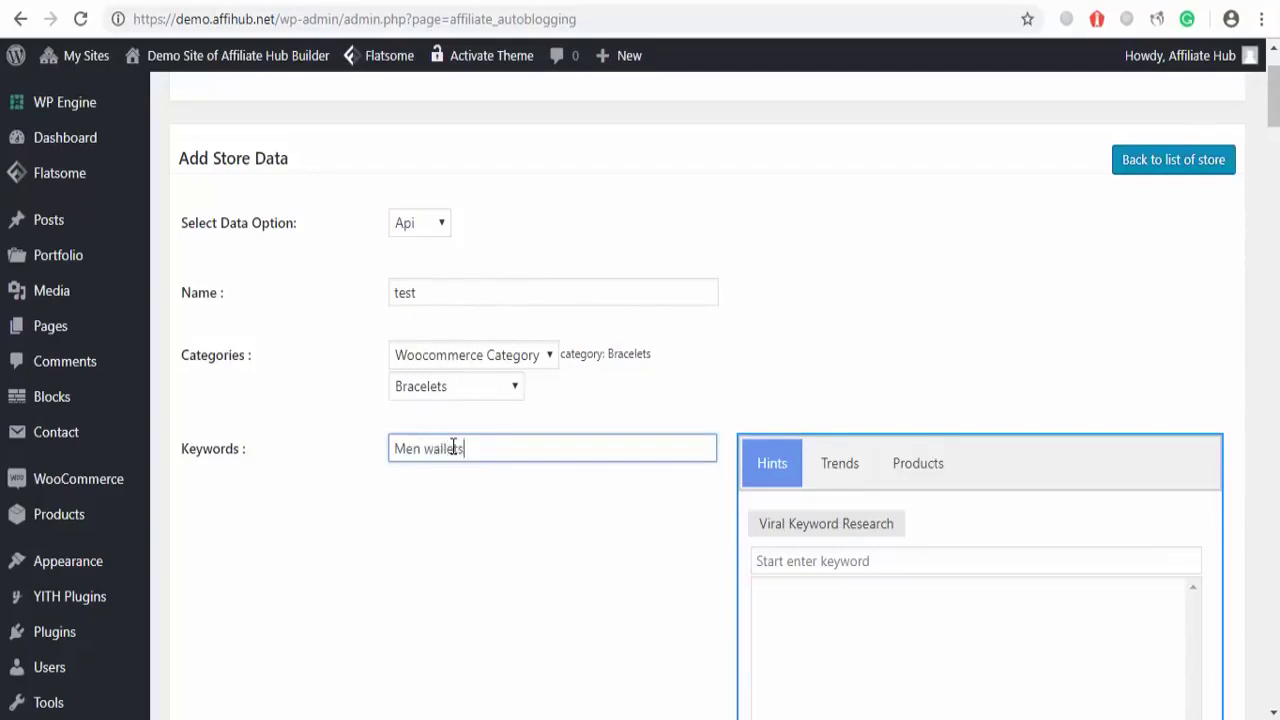
left_click_drag(1276, 105, 1277, 178)
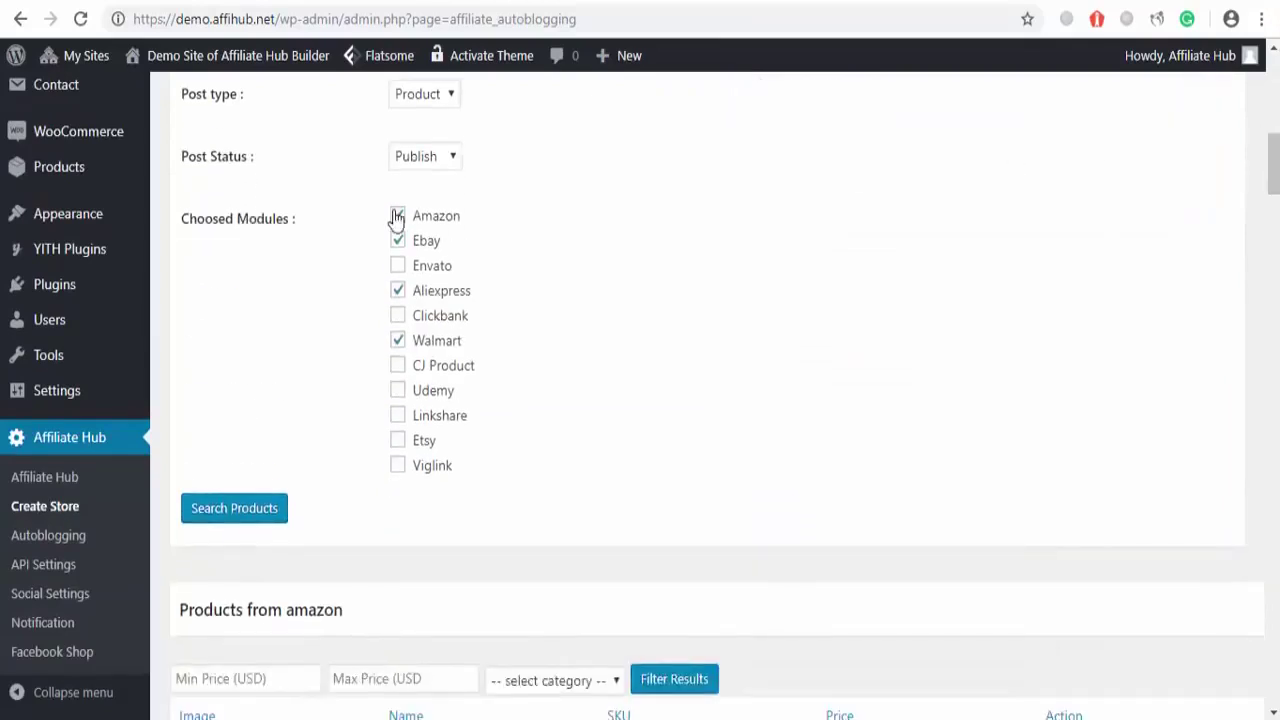
Search eBay, AliExpress, Walmart and Etsy for products, dropping Amazon
left_click(398, 290)
left_click(398, 340)
left_click(398, 442)
left_click(399, 343)
left_click(398, 292)
left_click(258, 526)
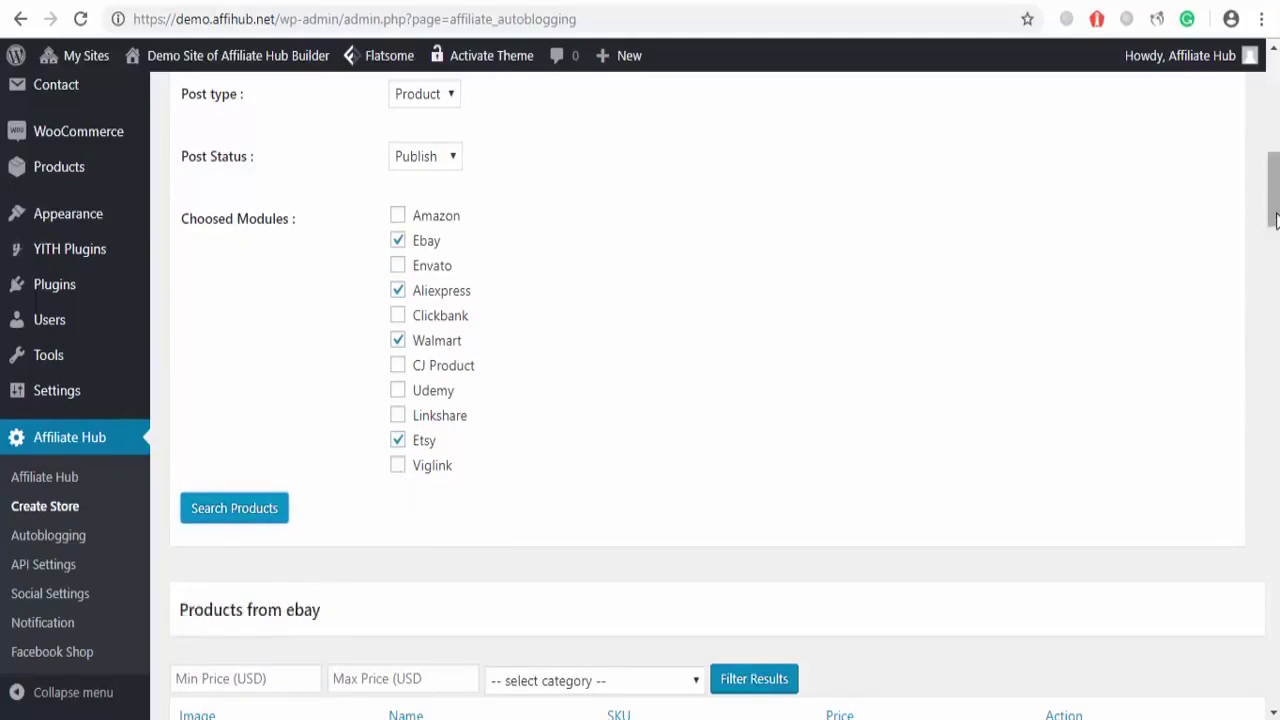
Scroll to the Walmart results and import the Mens Lamb Leather Zippered Bifold wallet
scroll(1278, 262, "down", 2)
scroll(1277, 270, "down", 2)
scroll(1276, 280, "down", 2)
scroll(1276, 285, "down", 1)
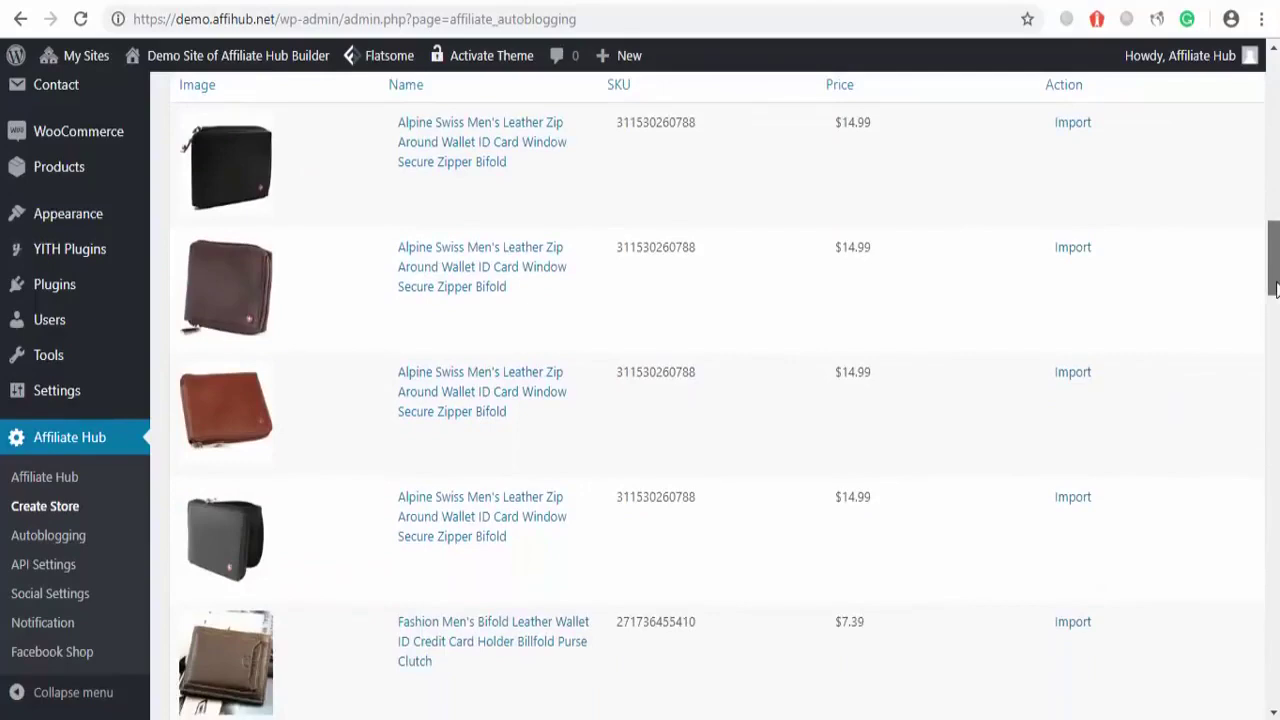
scroll(1276, 280, "up", 3)
scroll(1276, 276, "down", 1)
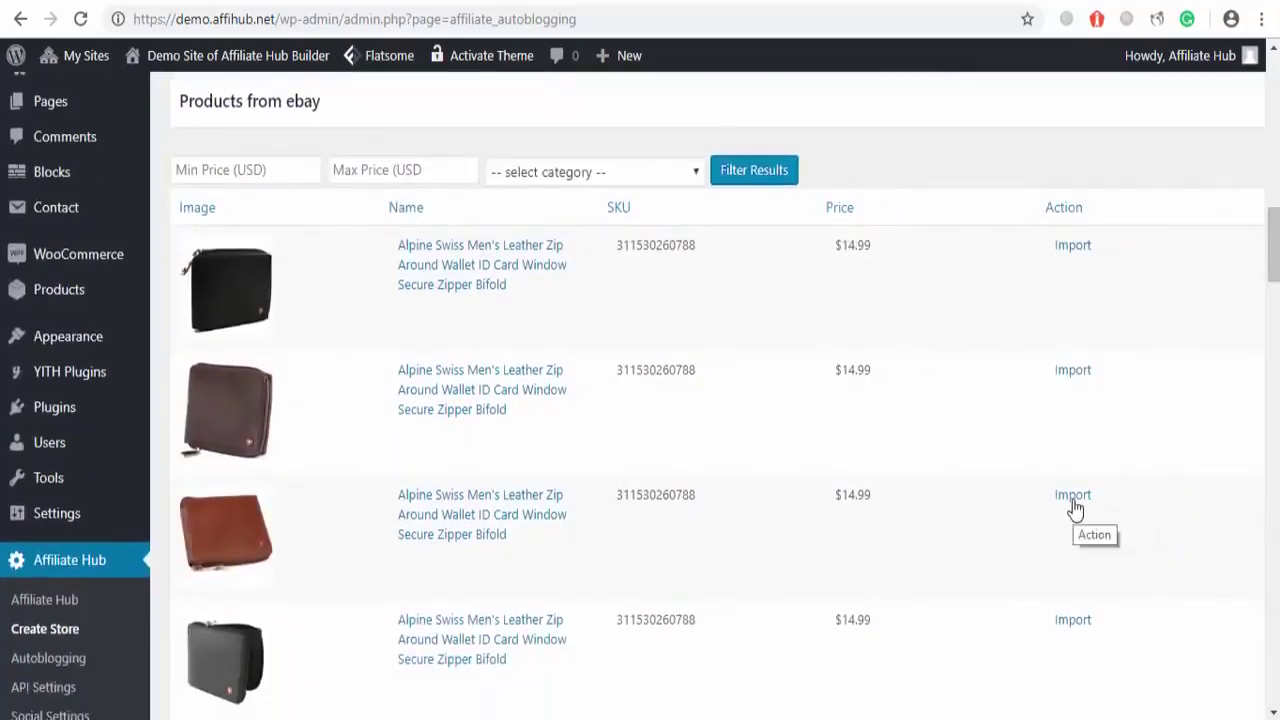
scroll(1074, 514, "down", 10)
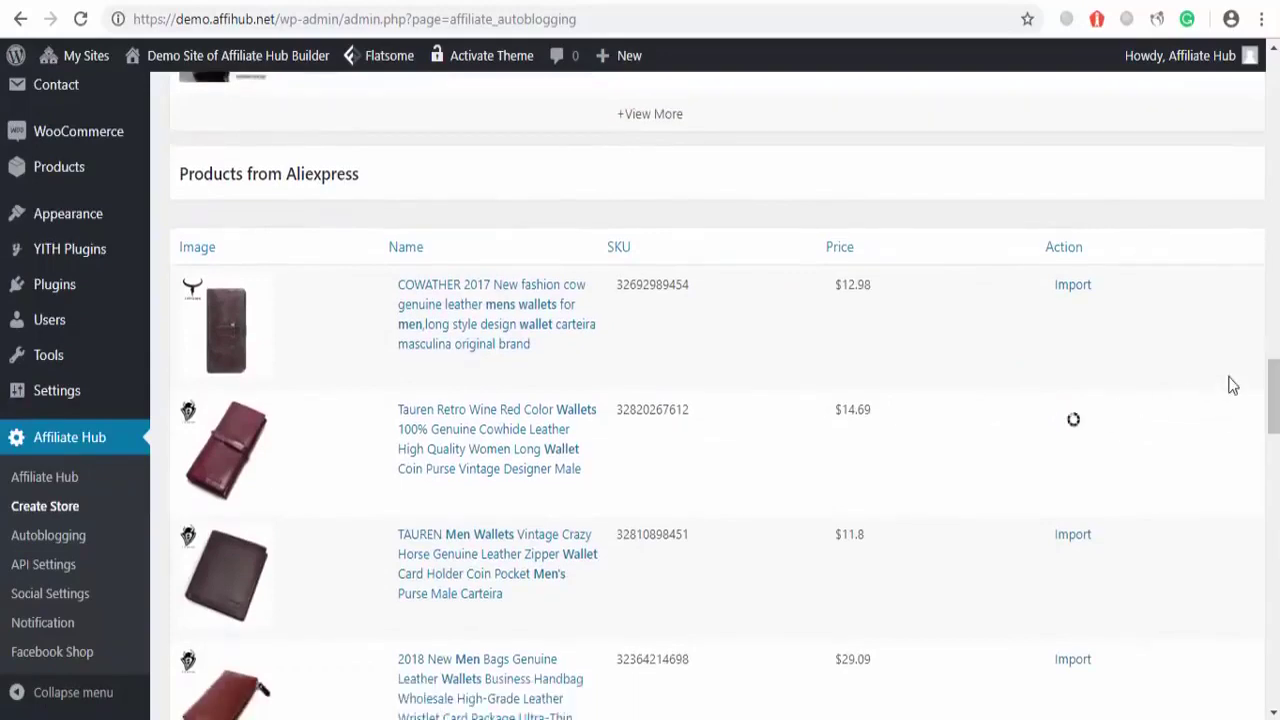
left_click_drag(1276, 398, 1276, 535)
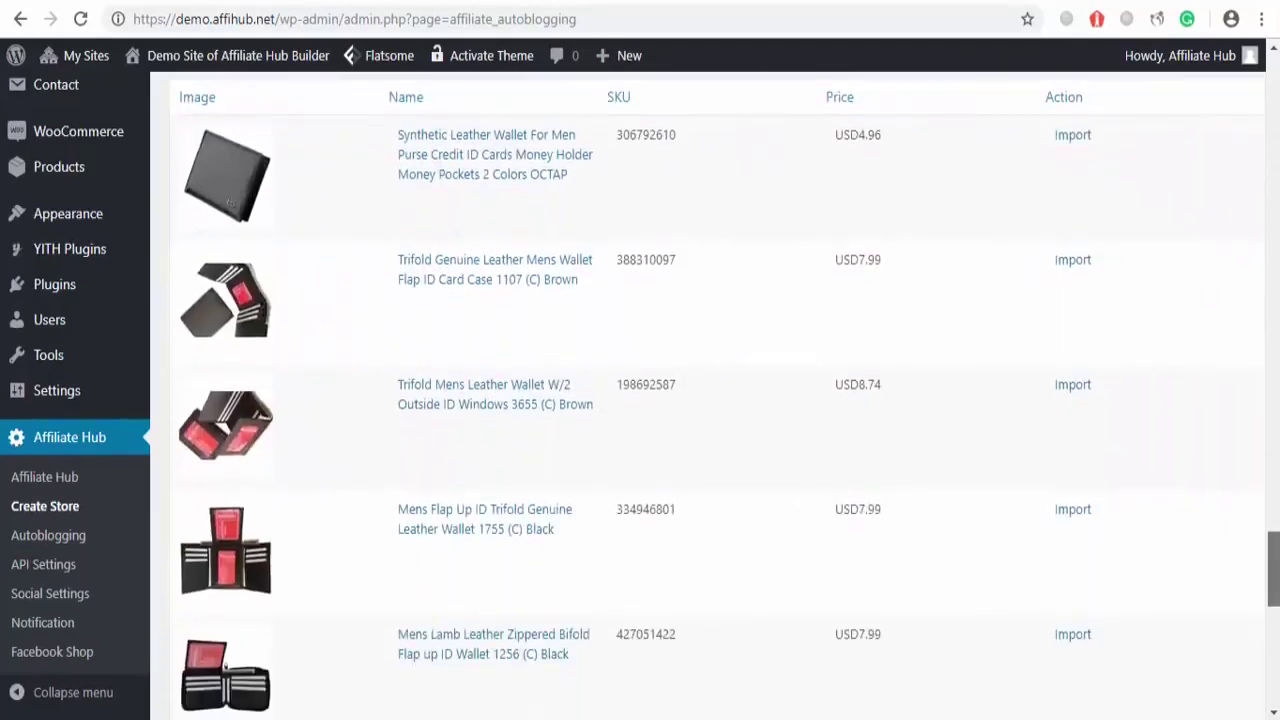
left_click_drag(1276, 535, 1270, 585)
left_click(1076, 533)
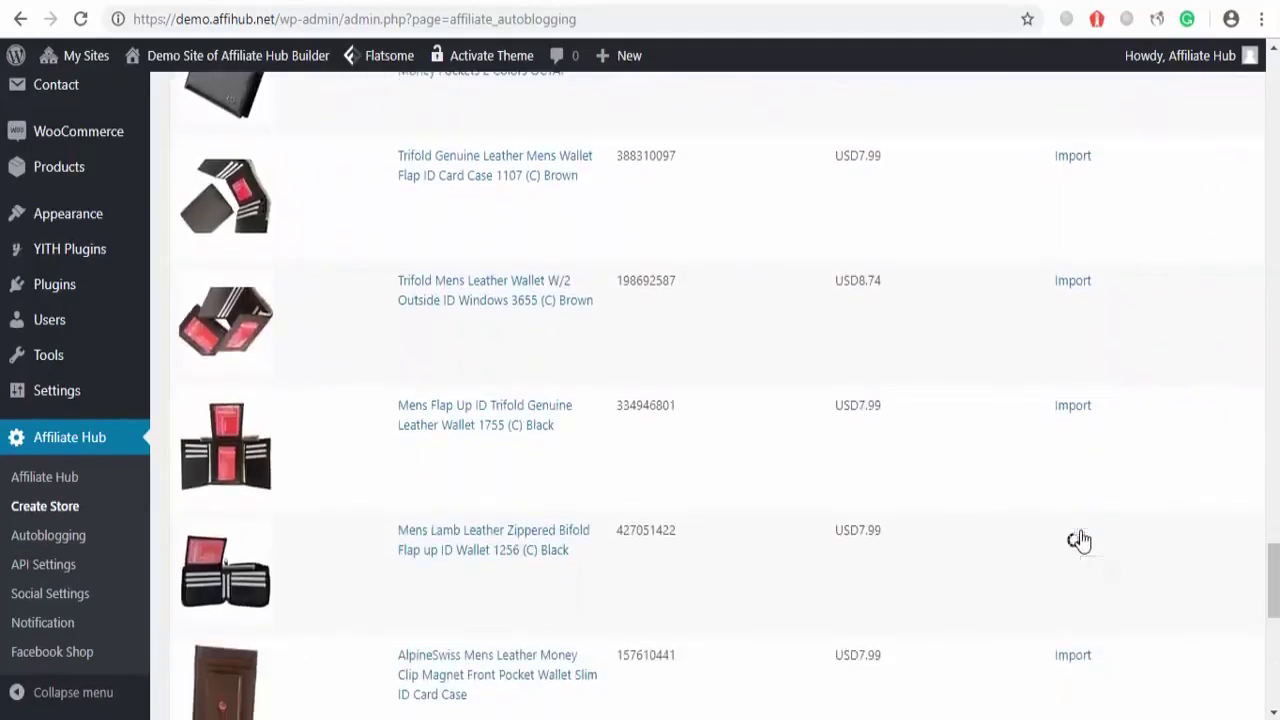
left_click_drag(1274, 585, 1272, 118)
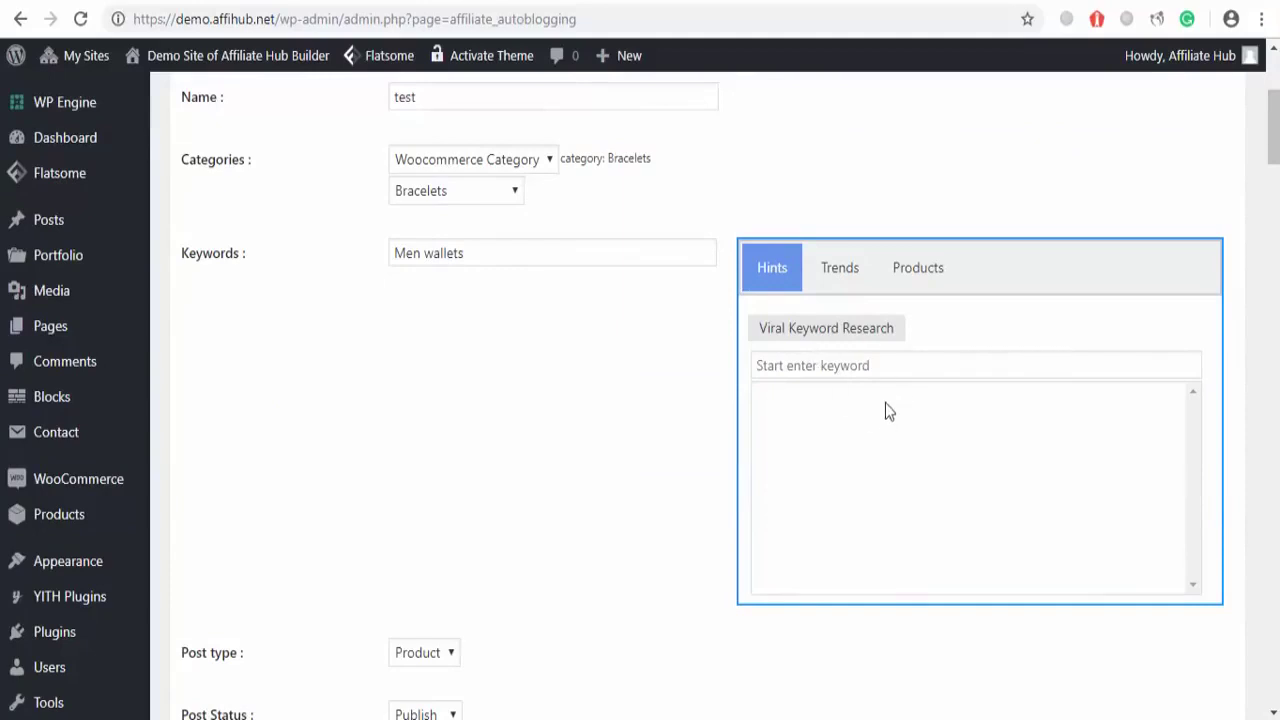
Enter 'handbags' in the keyword hints box and apply it as the keyword
left_click(821, 370)
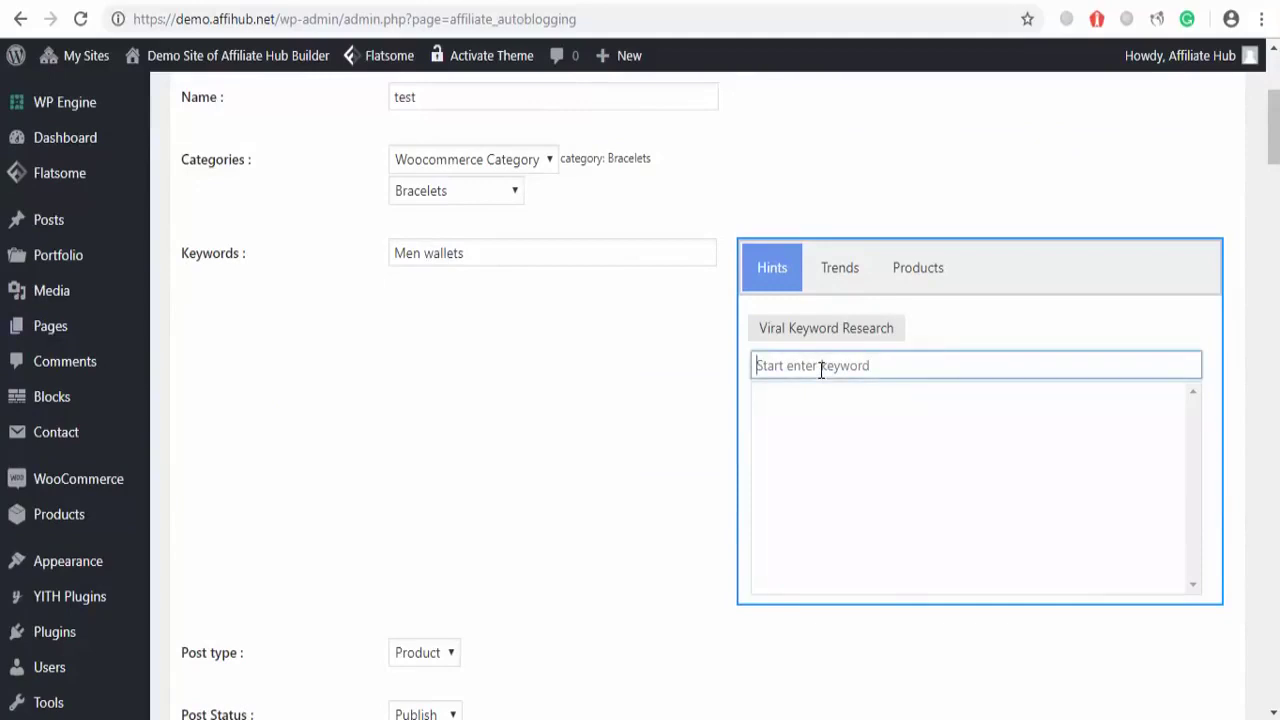
type("wome")
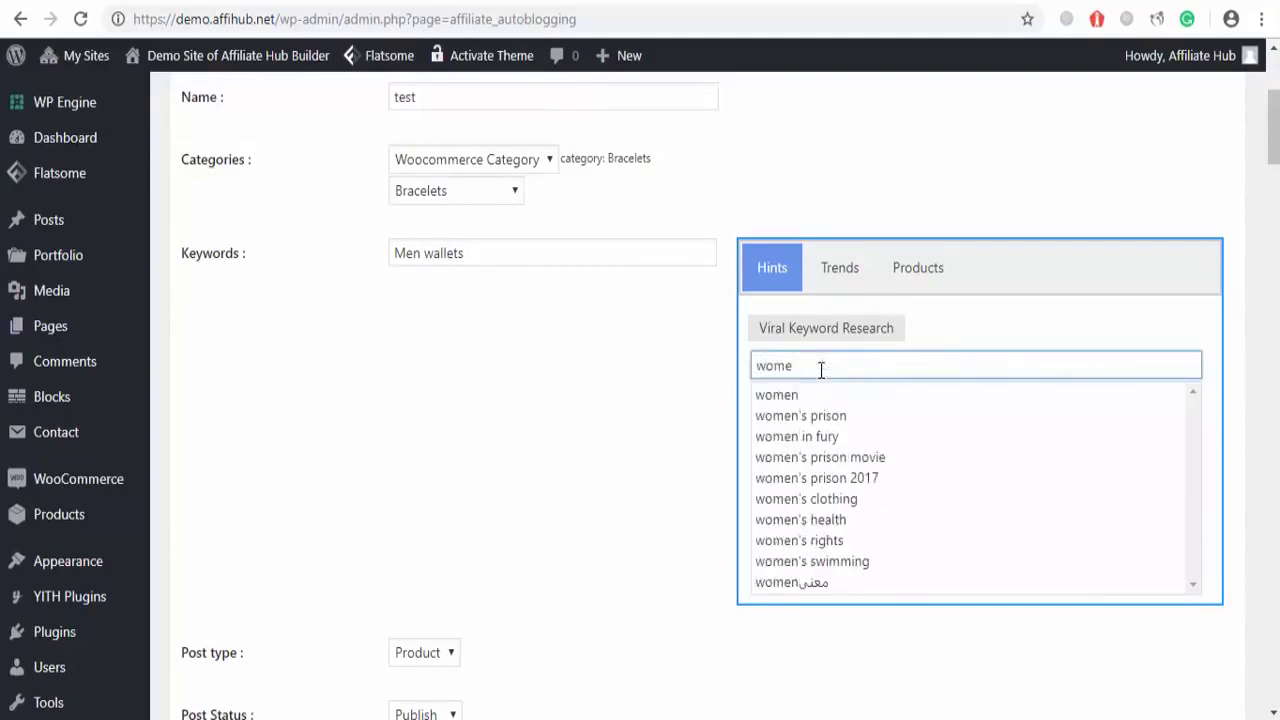
type("n hand")
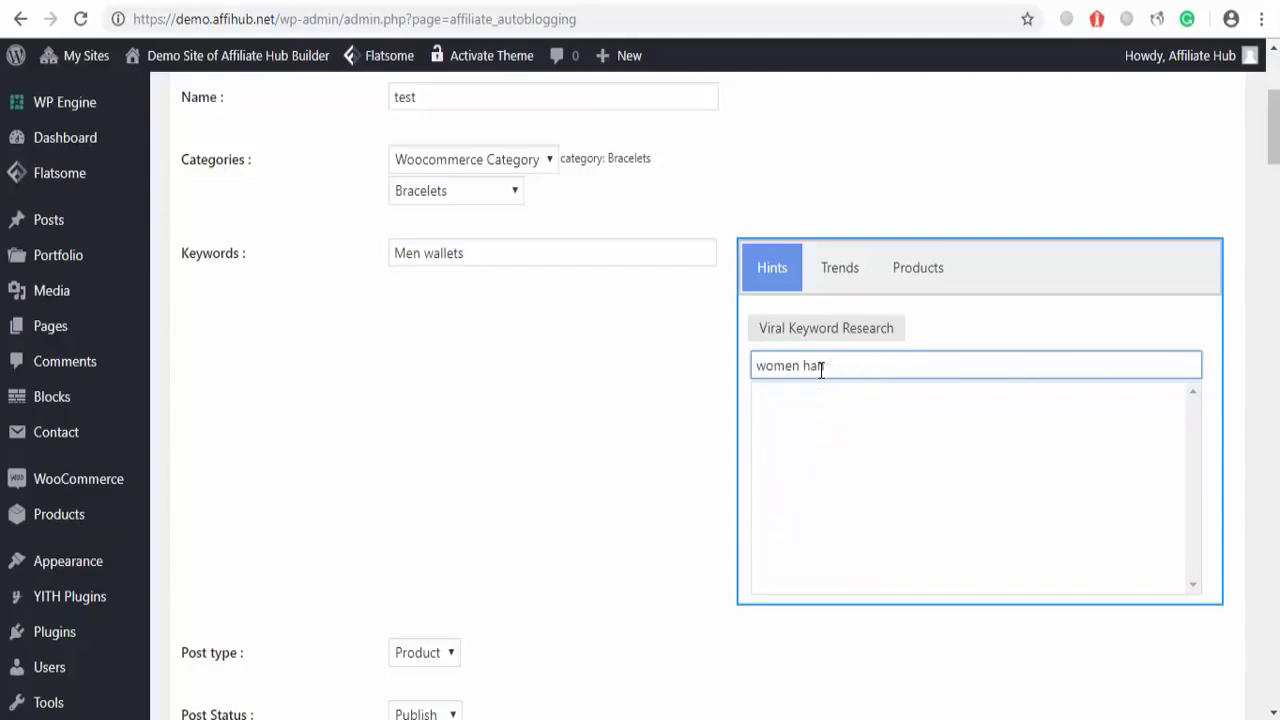
key("BackSpace")
key("BackSpace")
key("BackSpace")
type("hand")
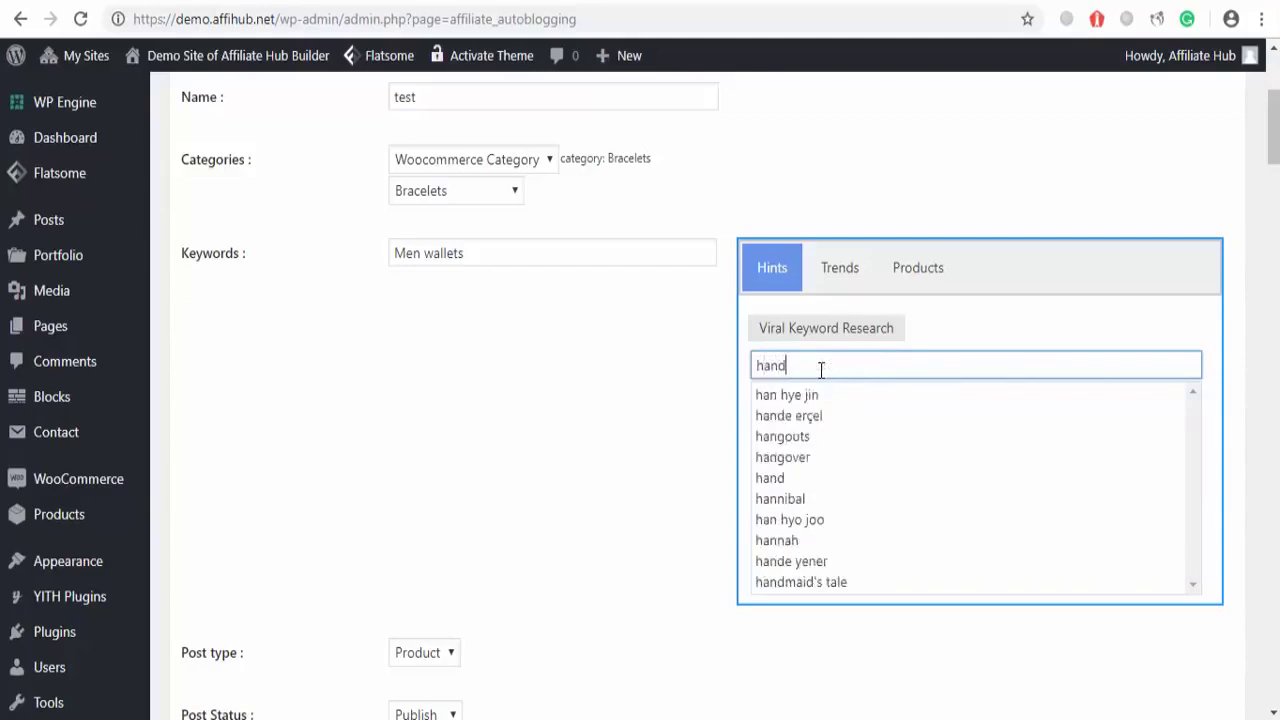
type("bags")
key("Return")
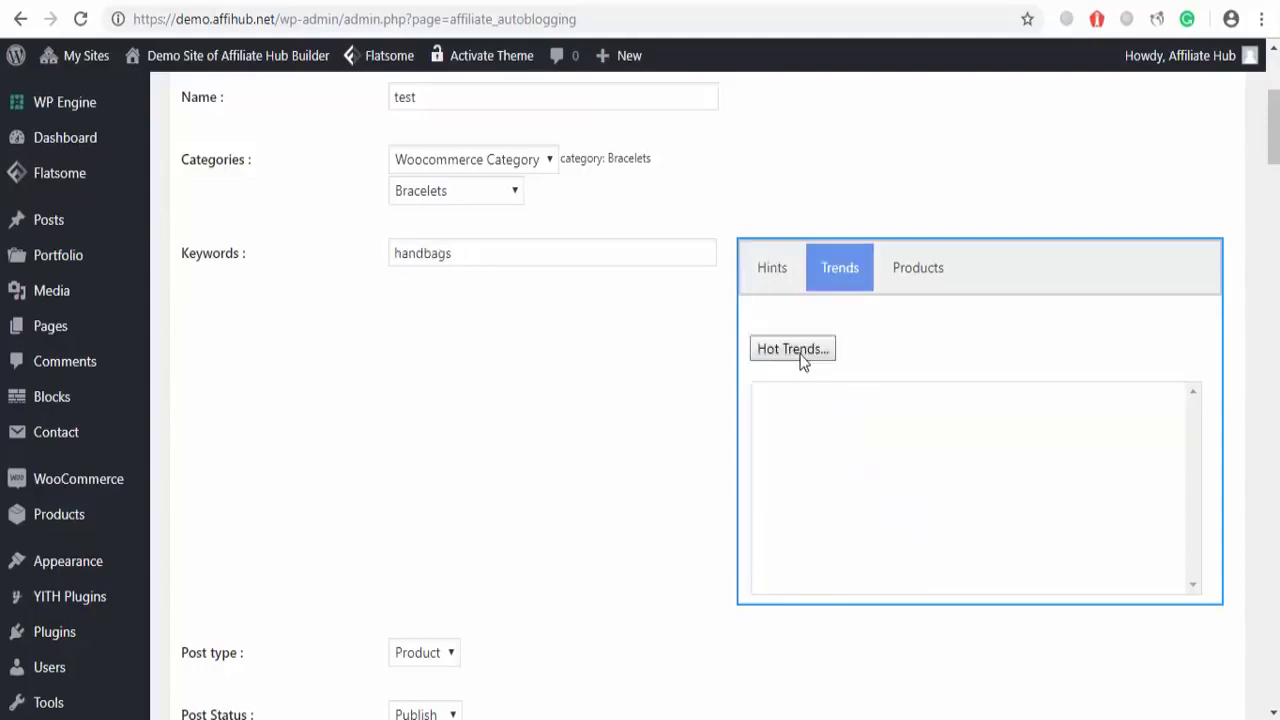
Pick trending topics from Hot Trends, ending with 'Nikki Glaser' as the keyword
left_click(801, 360)
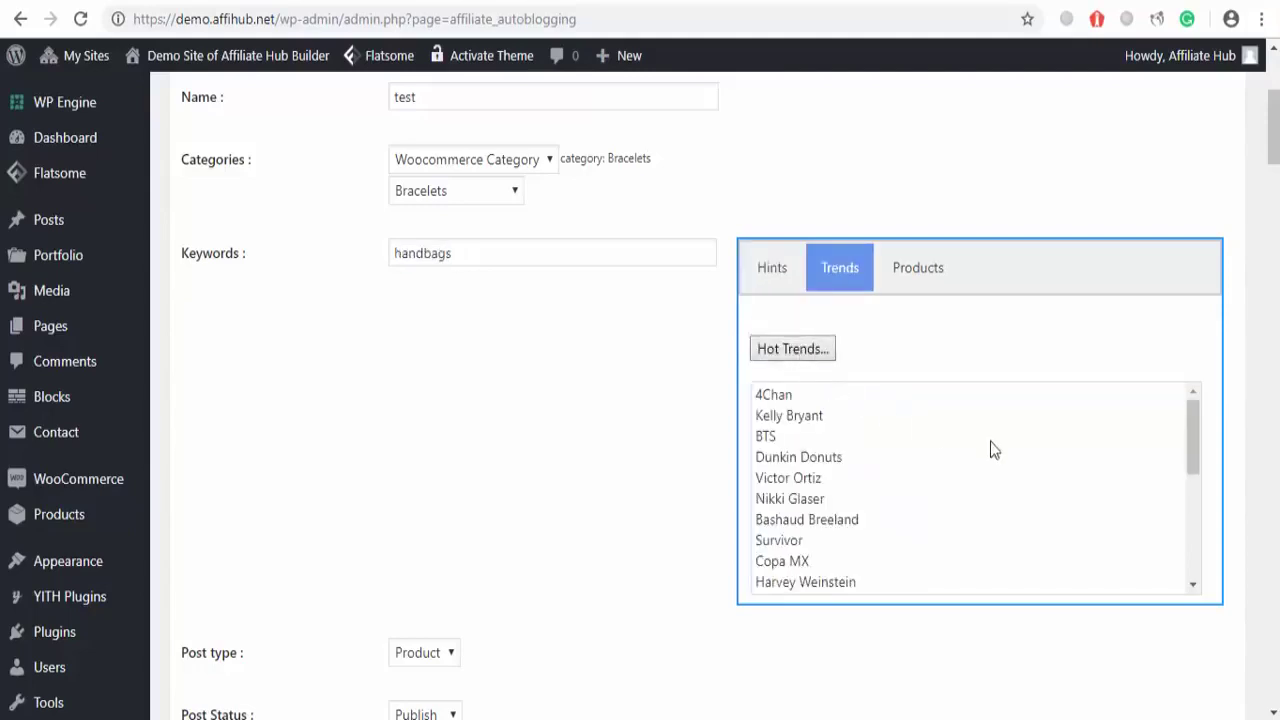
left_click_drag(1192, 434, 1192, 442)
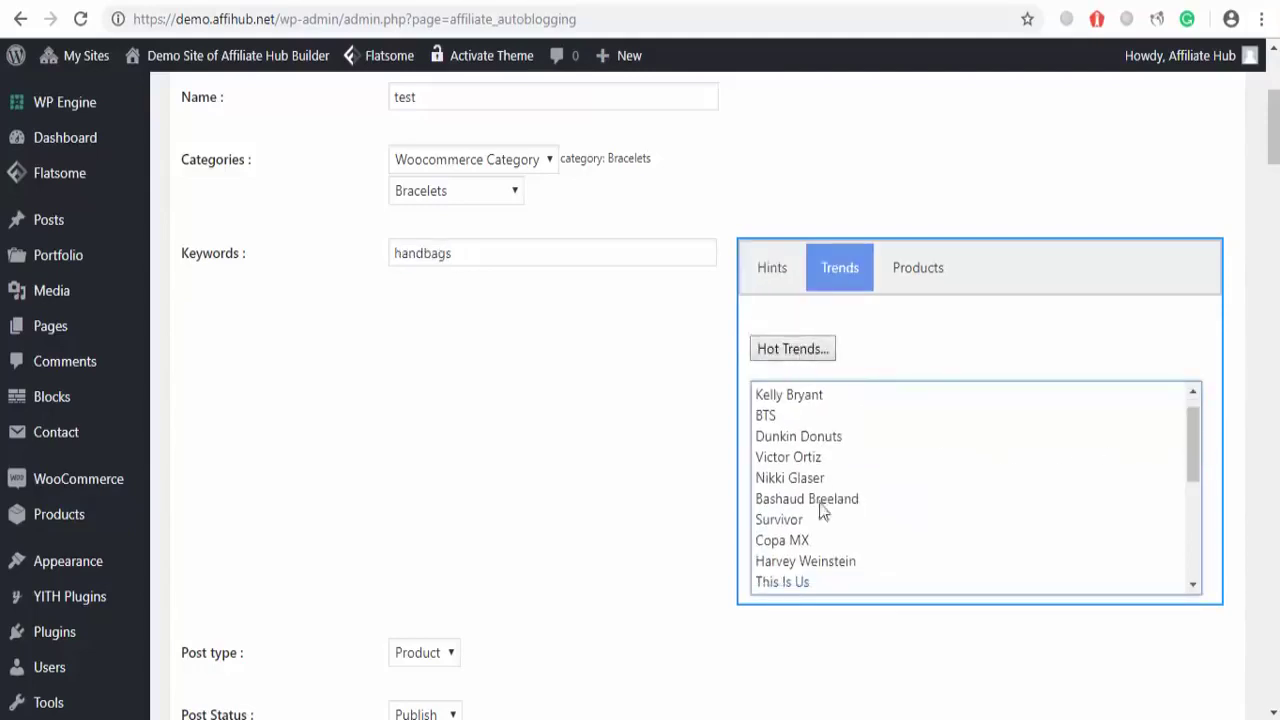
double_click(777, 520)
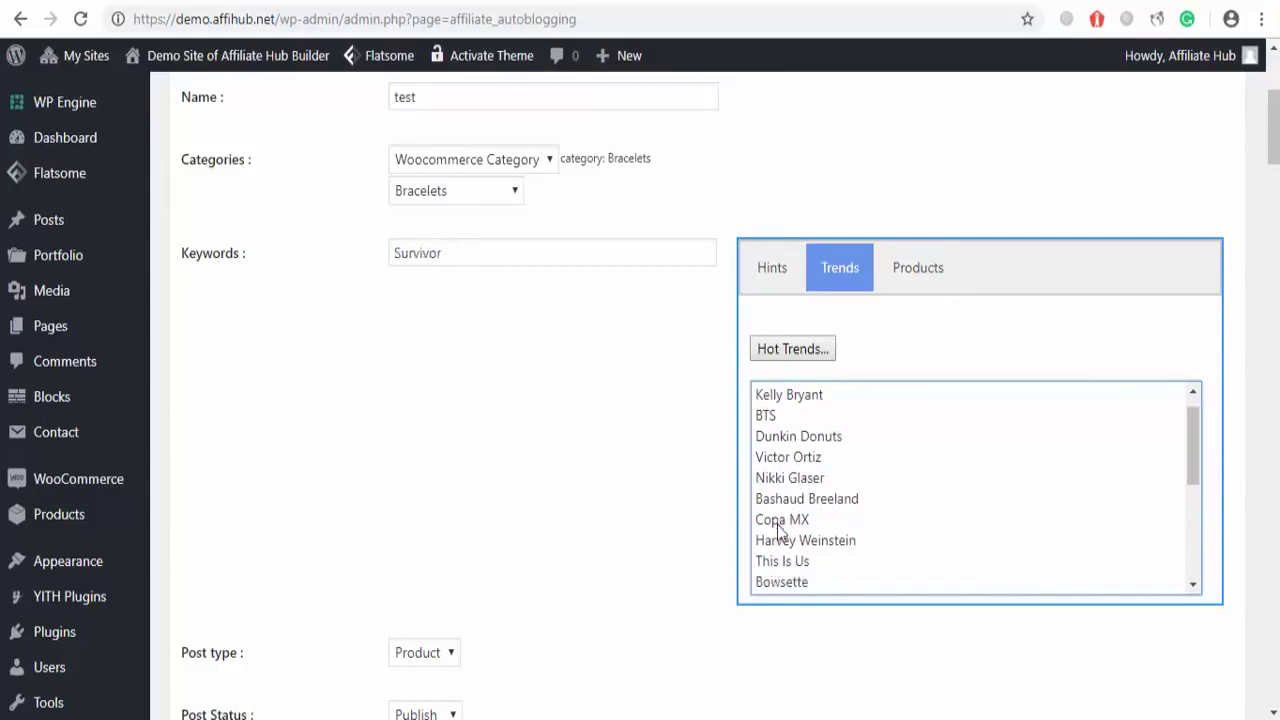
double_click(790, 478)
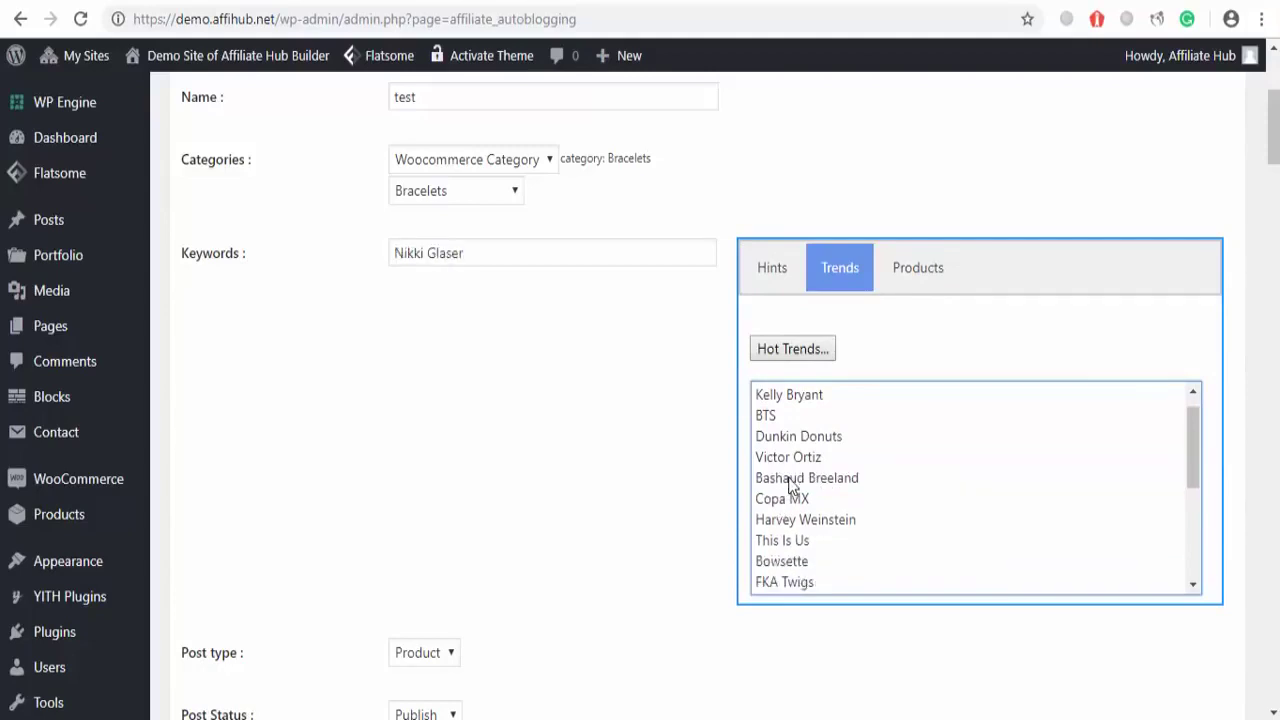
Load the Appliances Most Gifted ranking in the product suggestions
left_click(920, 282)
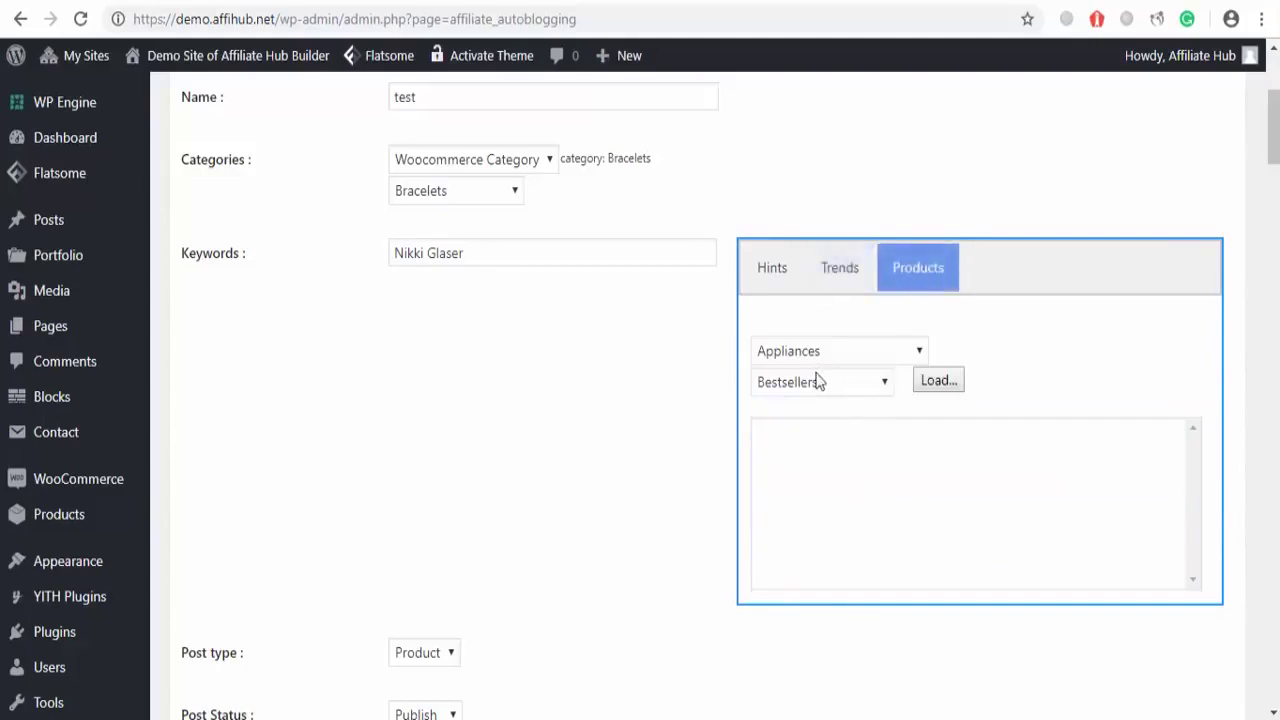
left_click(883, 389)
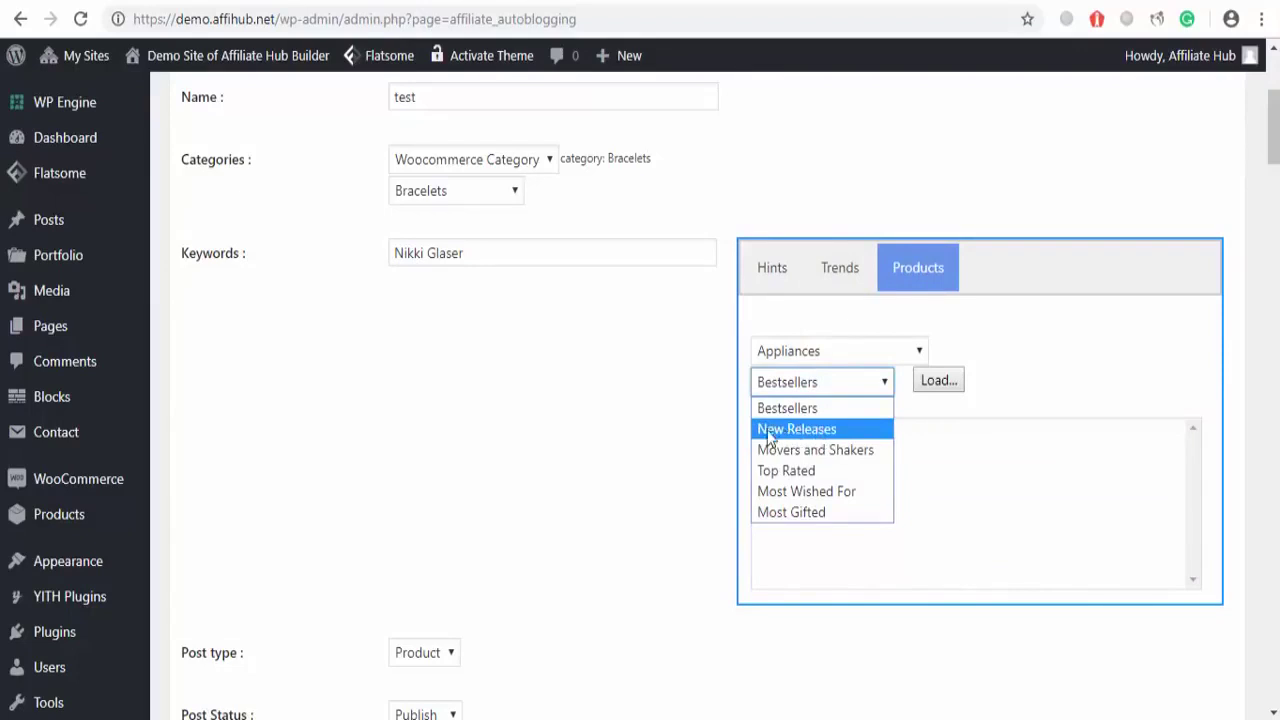
left_click(795, 513)
left_click(938, 381)
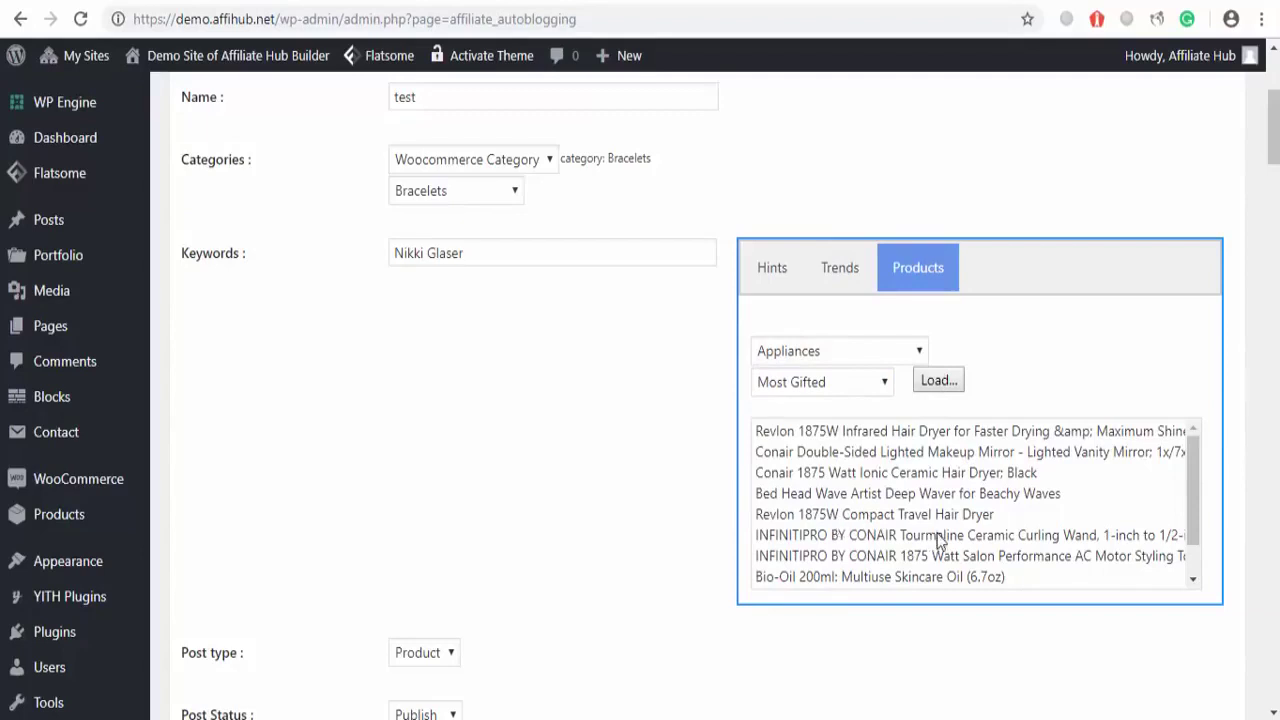
mouse_move(1195, 512)
left_mouse_down()
mouse_move(1193, 545)
mouse_move(1188, 492)
left_mouse_up()
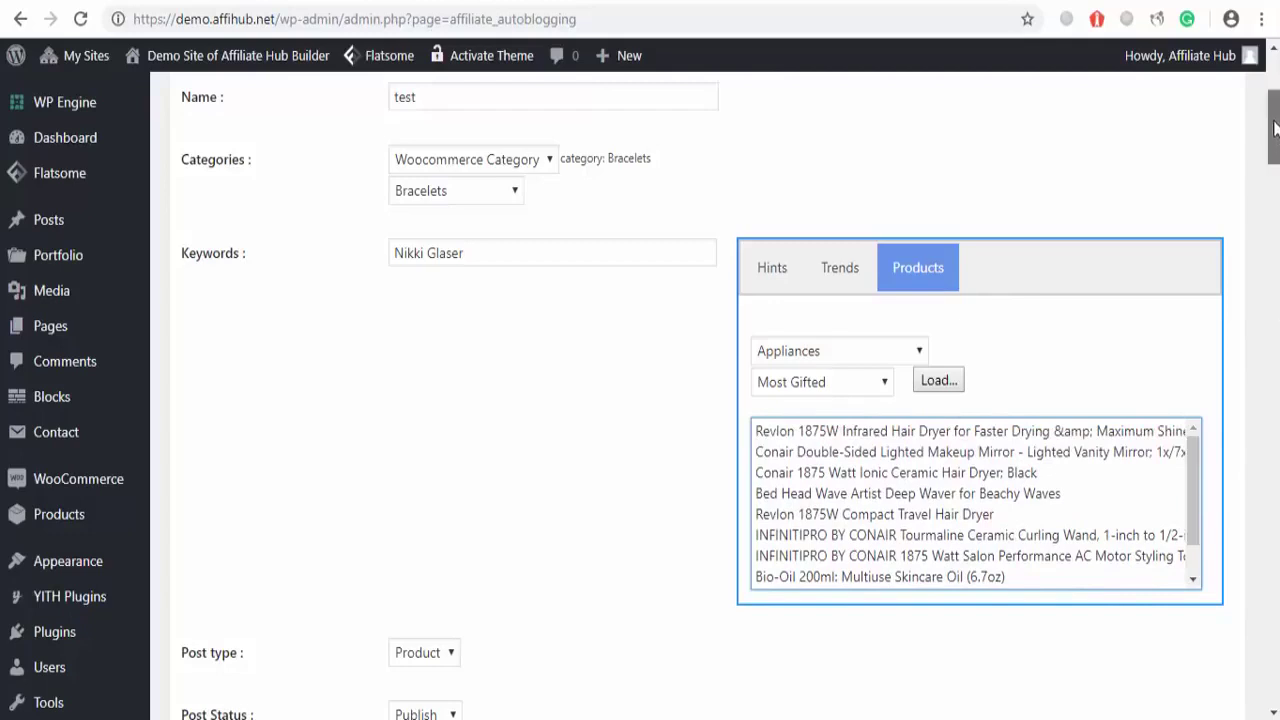
left_click_drag(1274, 127, 1274, 94)
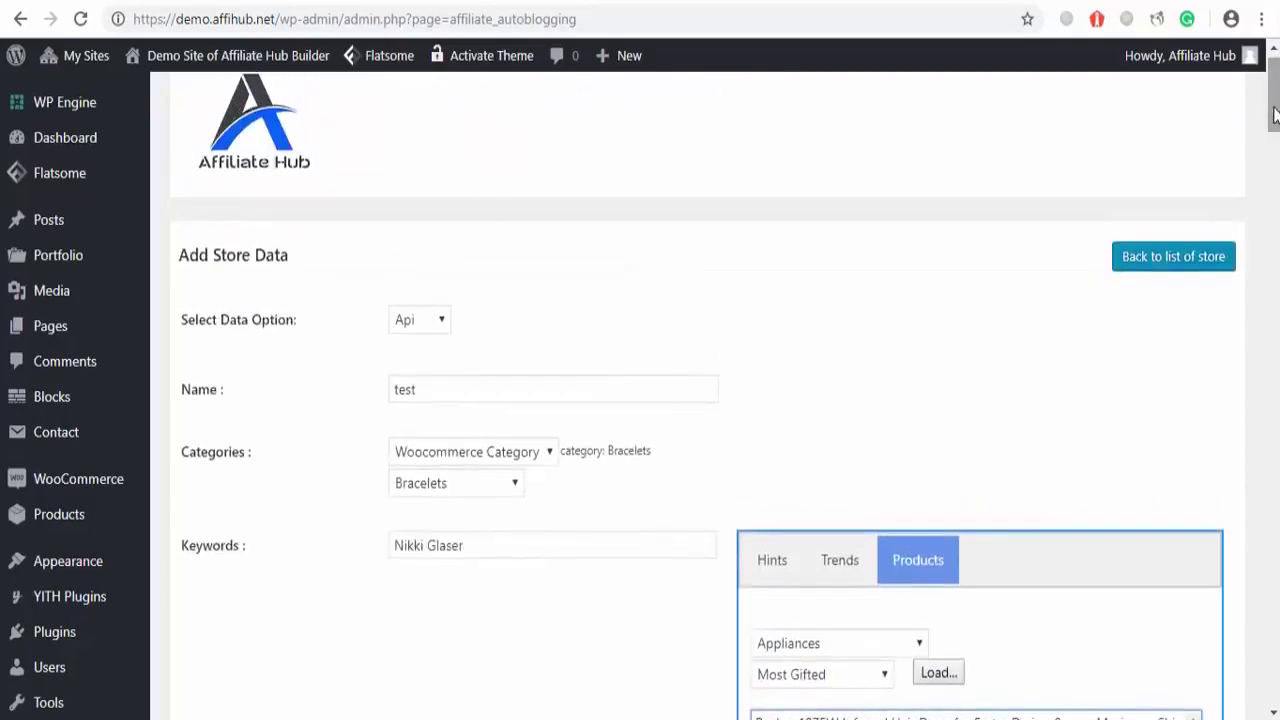
Switch the data source to Parsor and name the new store 'rate'
left_click(441, 321)
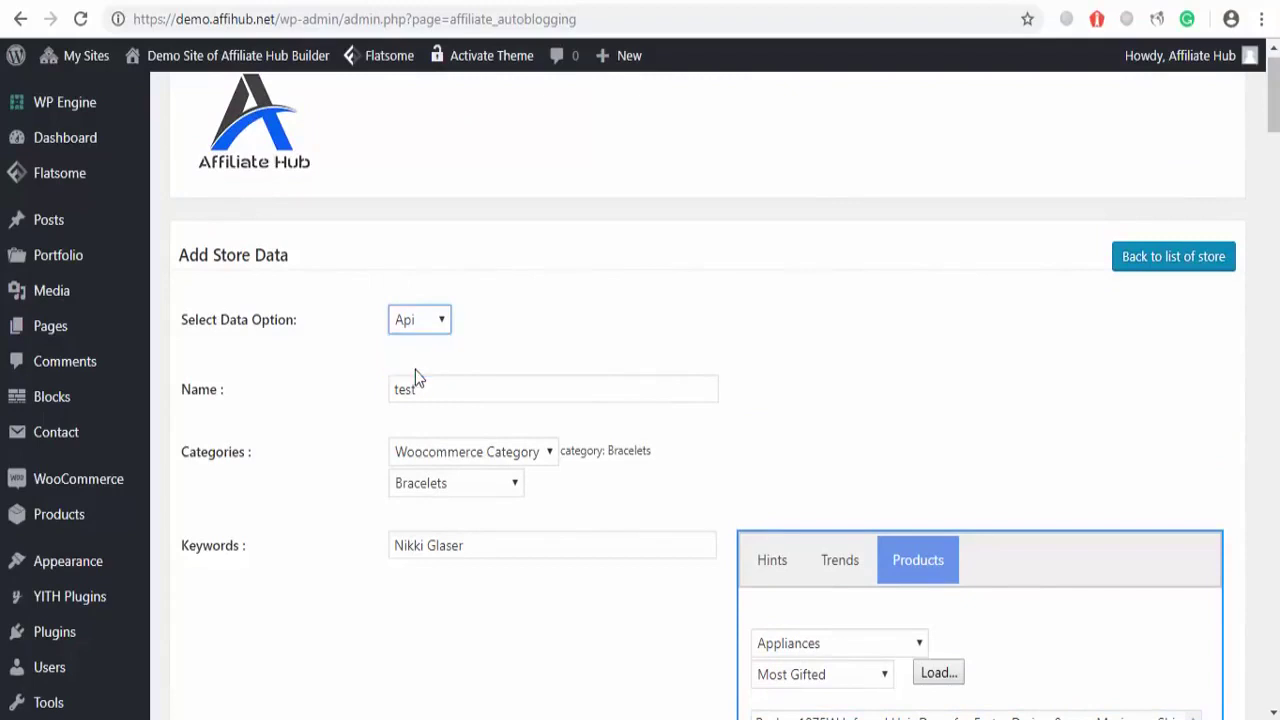
left_click(415, 370)
left_click(432, 404)
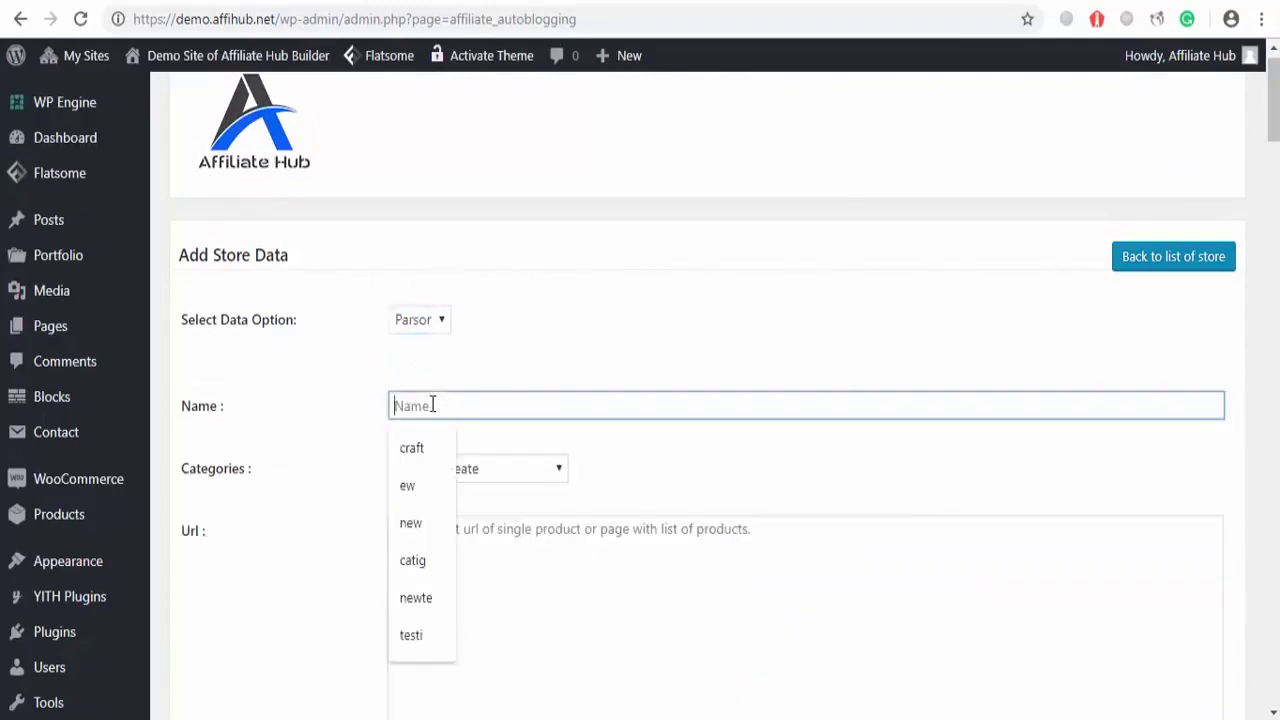
type("rate")
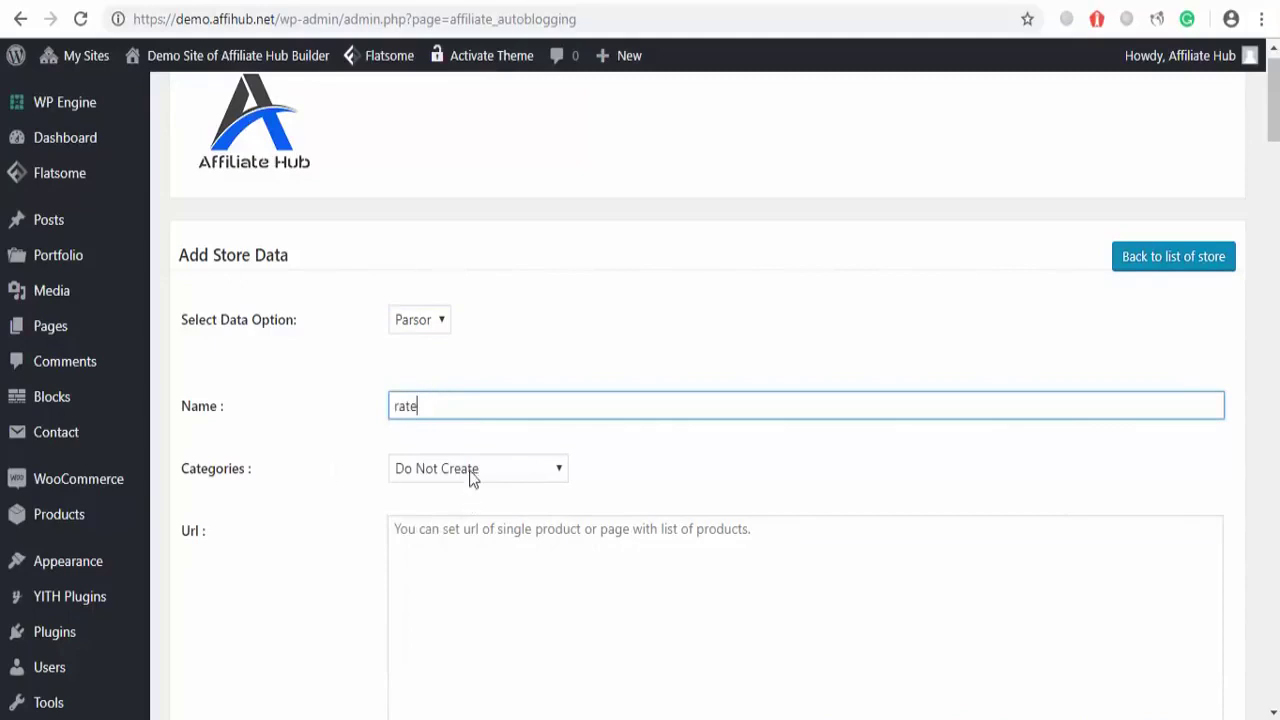
Assign the store's products to the WooCommerce category Runnung Shoes
left_click(472, 478)
left_click(468, 536)
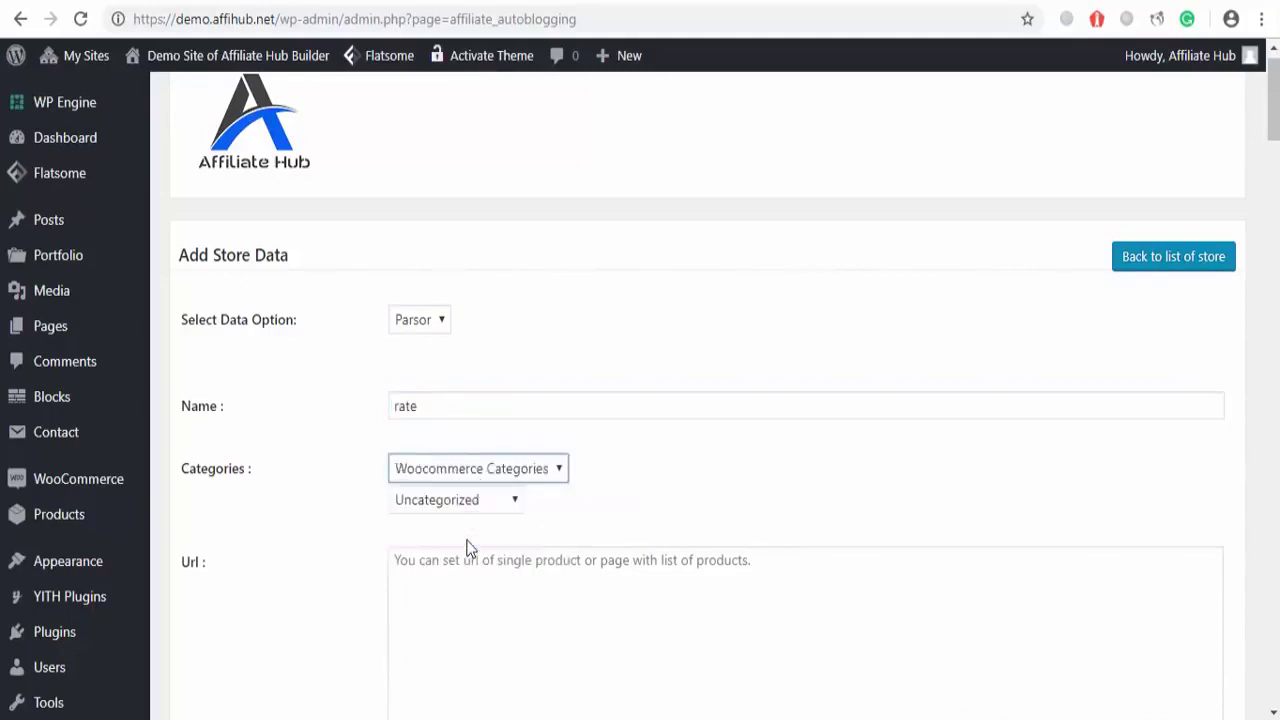
left_click(458, 506)
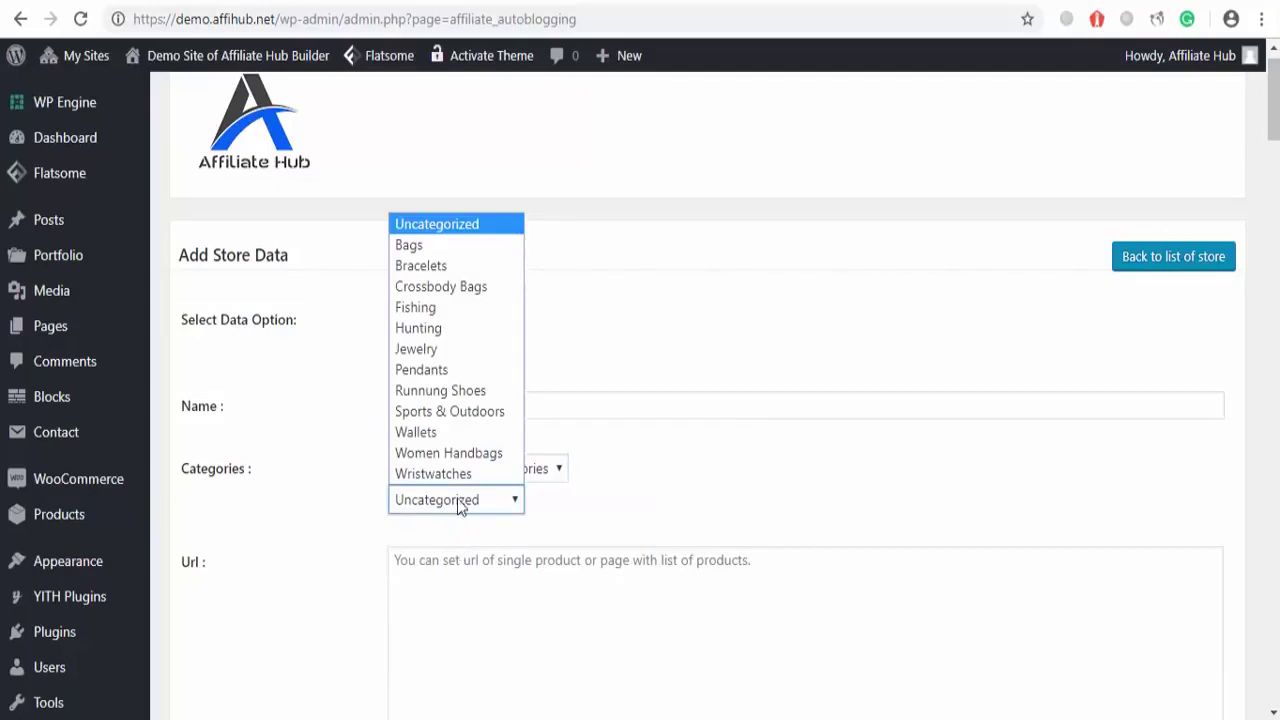
left_click(458, 394)
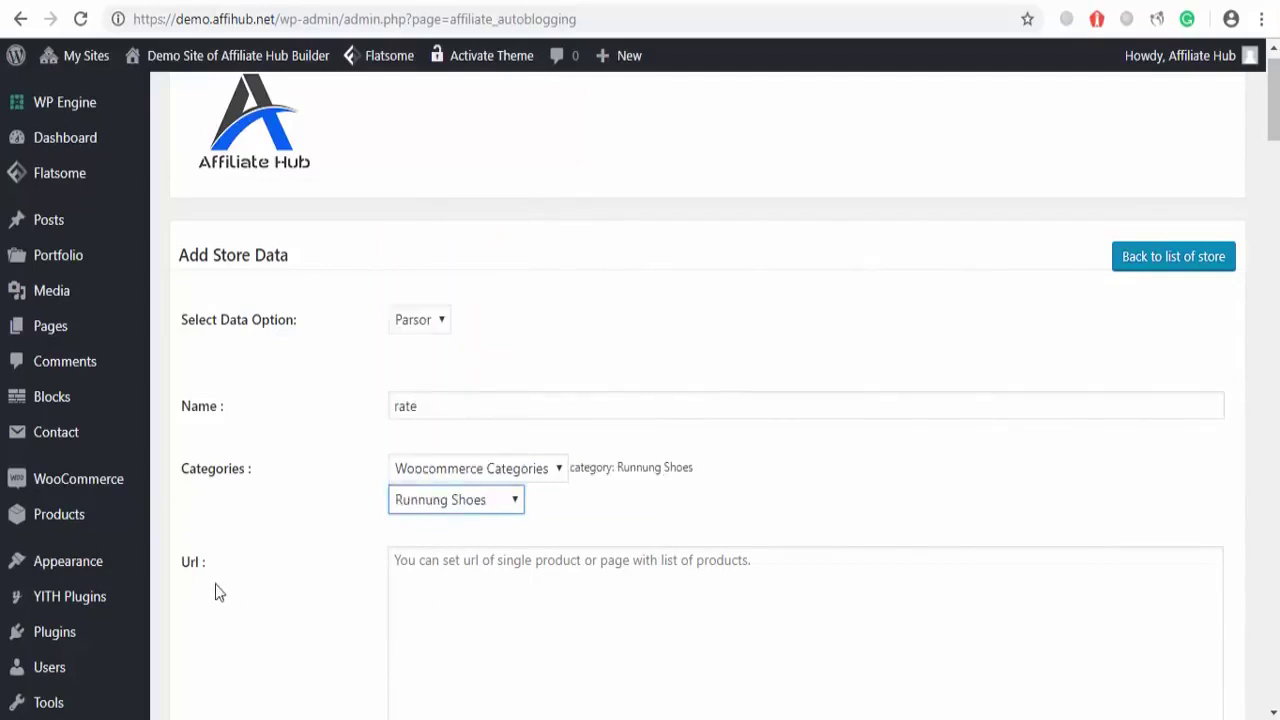
On Wiggle, open the adidas Women's Ultra Boost Shoes page from Running Shoes
left_click(472, 560)
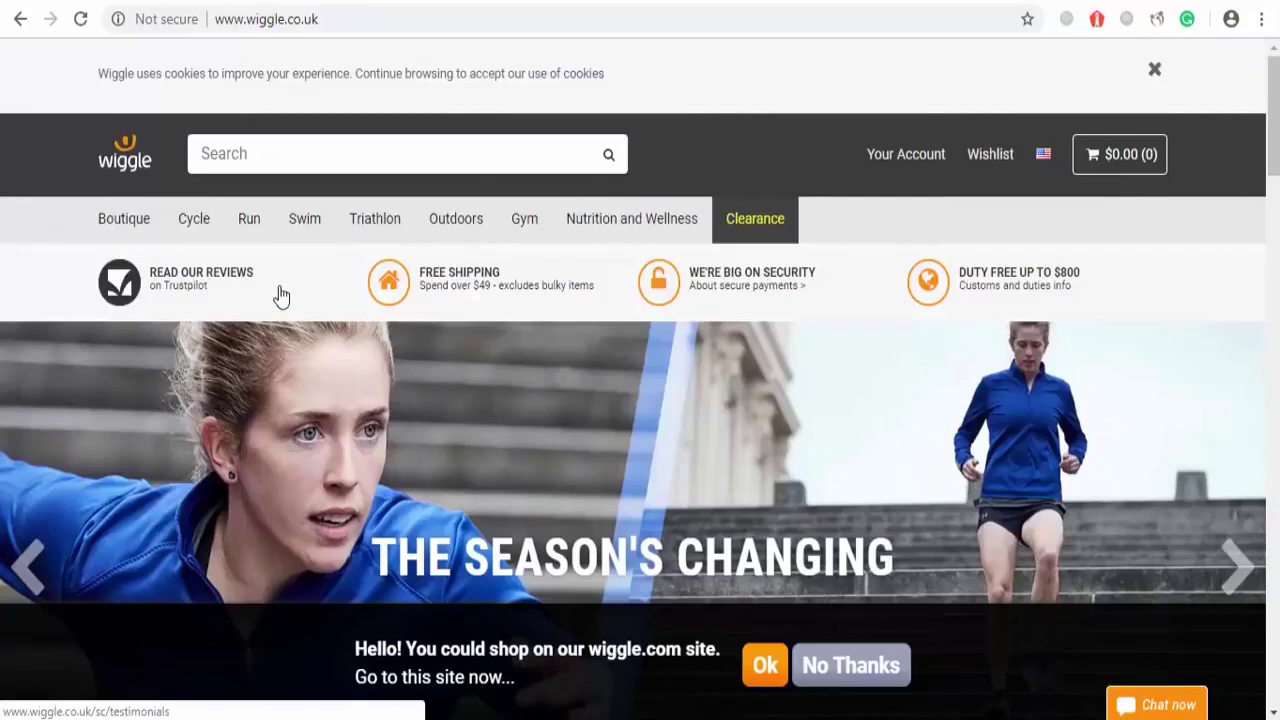
mouse_move(249, 218)
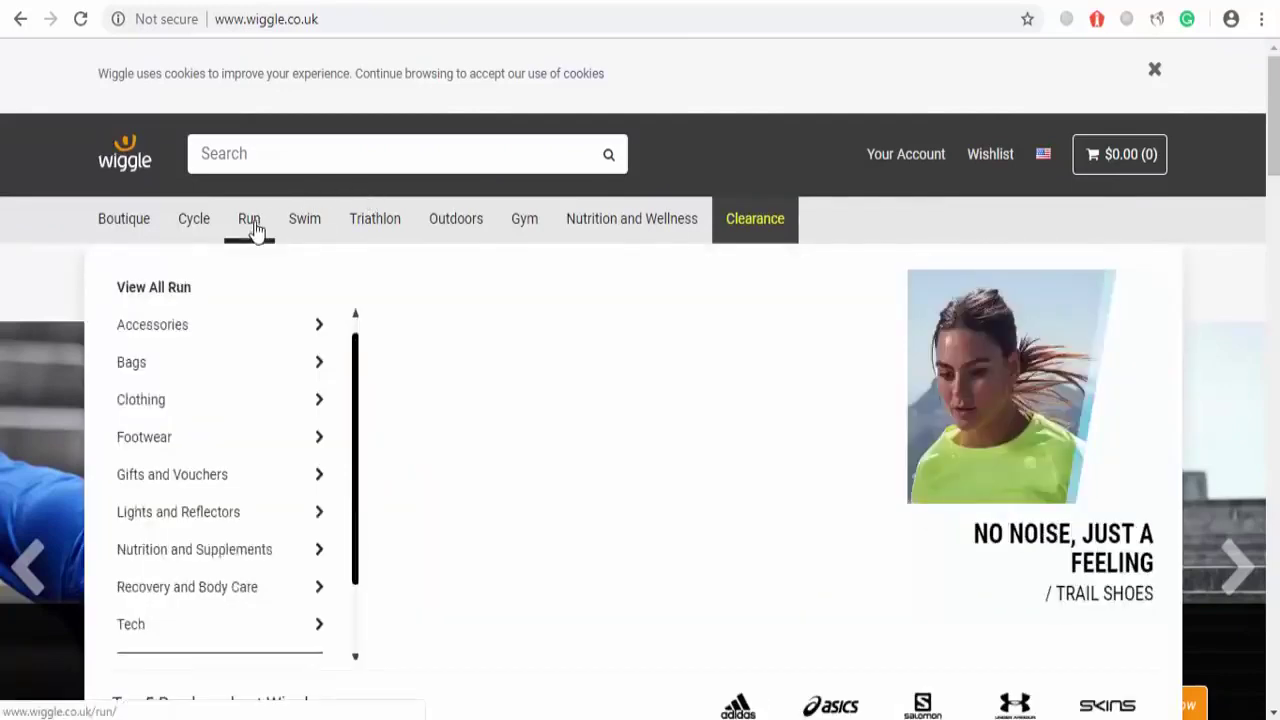
mouse_move(144, 437)
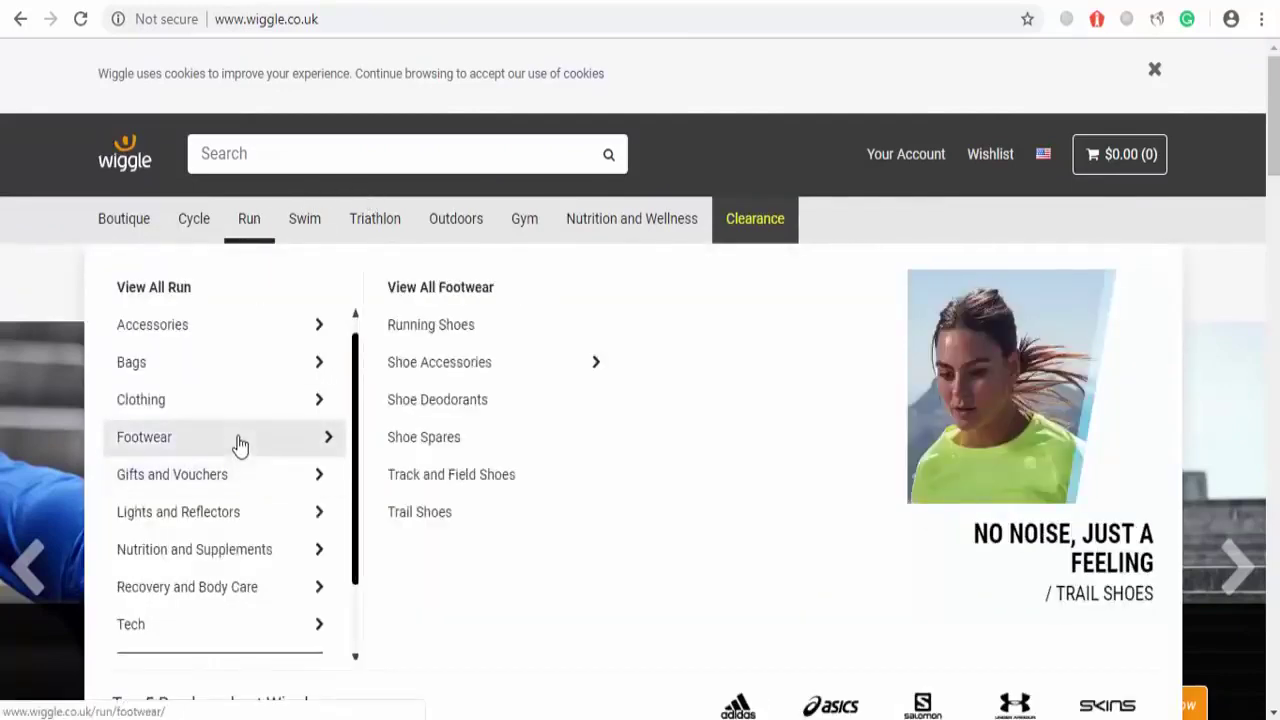
left_click(447, 322)
scroll(1275, 155, "down", 1)
scroll(1275, 155, "down", 2)
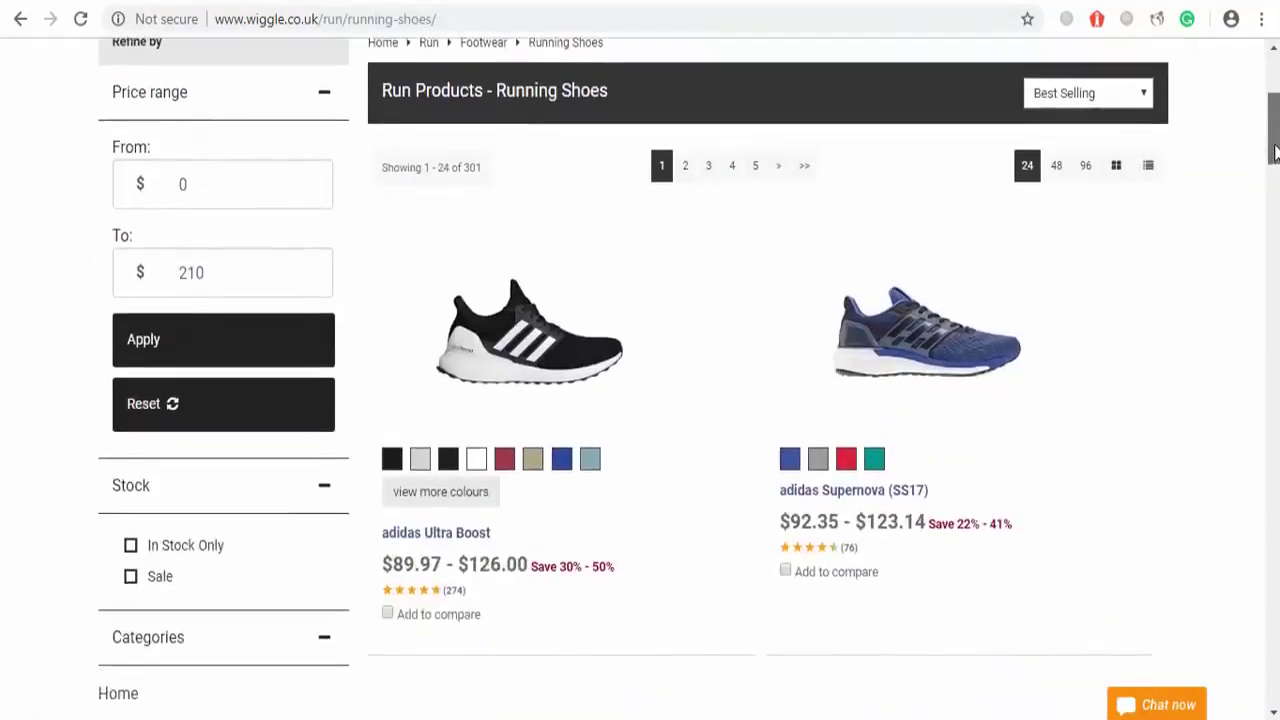
scroll(1275, 155, "down", 1)
mouse_move(1275, 155)
left_mouse_down()
mouse_move(1275, 245)
mouse_move(1276, 203)
left_mouse_up()
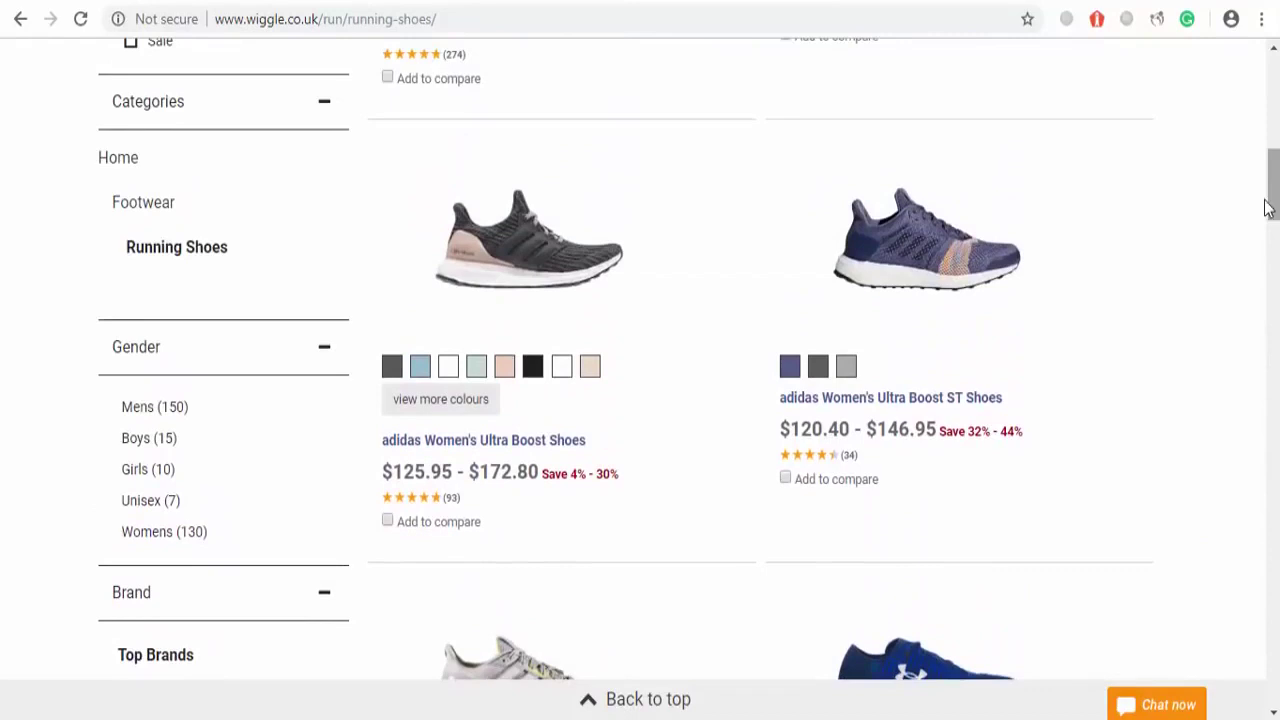
left_click(450, 443)
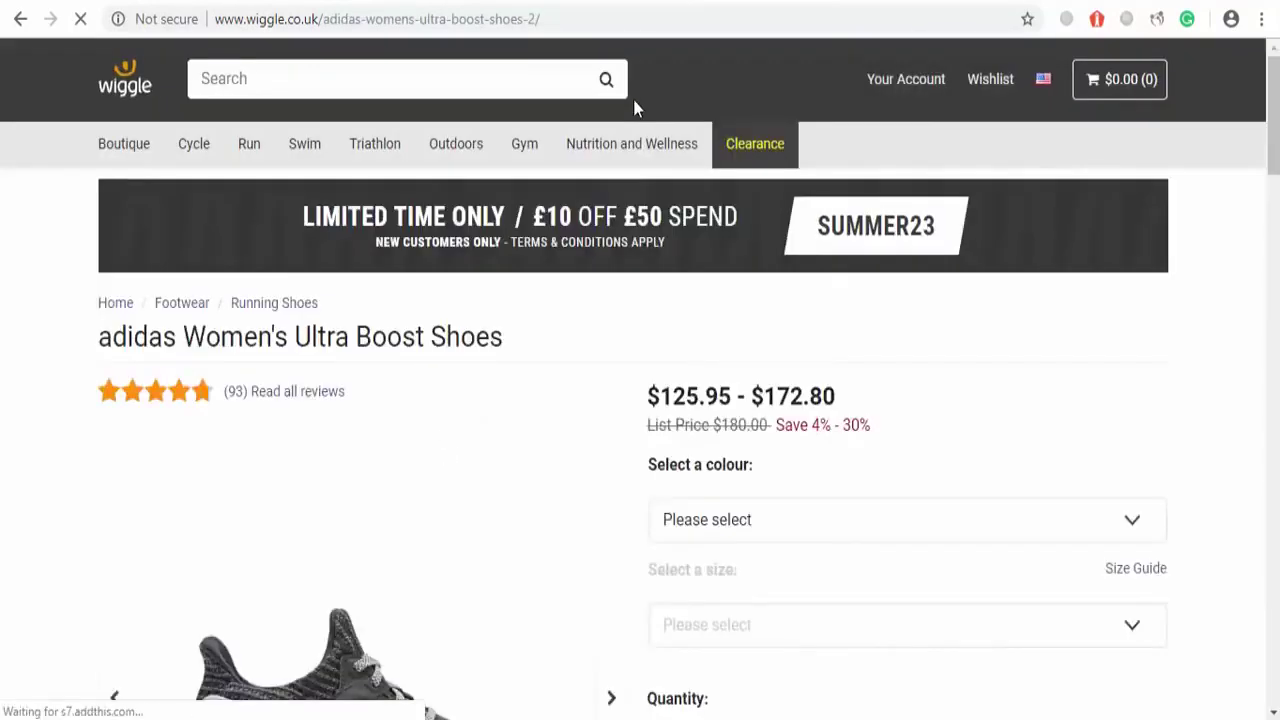
Paste the Ultra Boost product link as the first line of the Url field
left_click(602, 25)
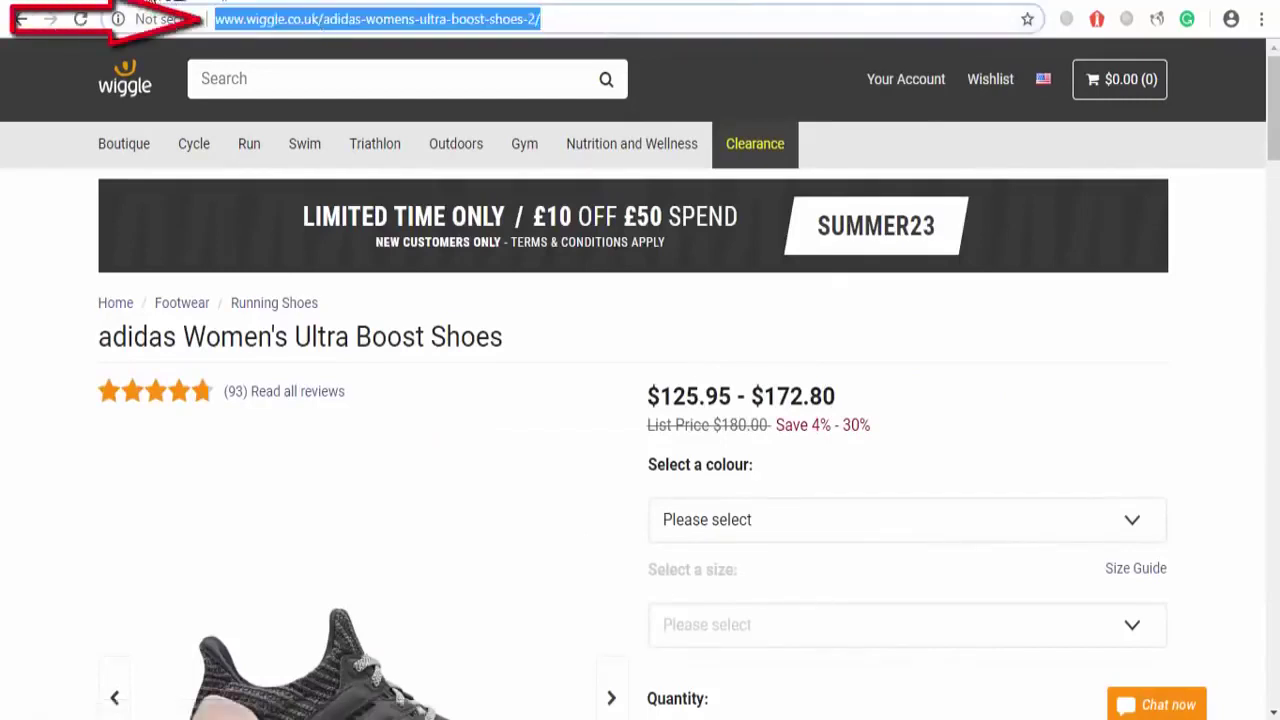
left_click(80, 22)
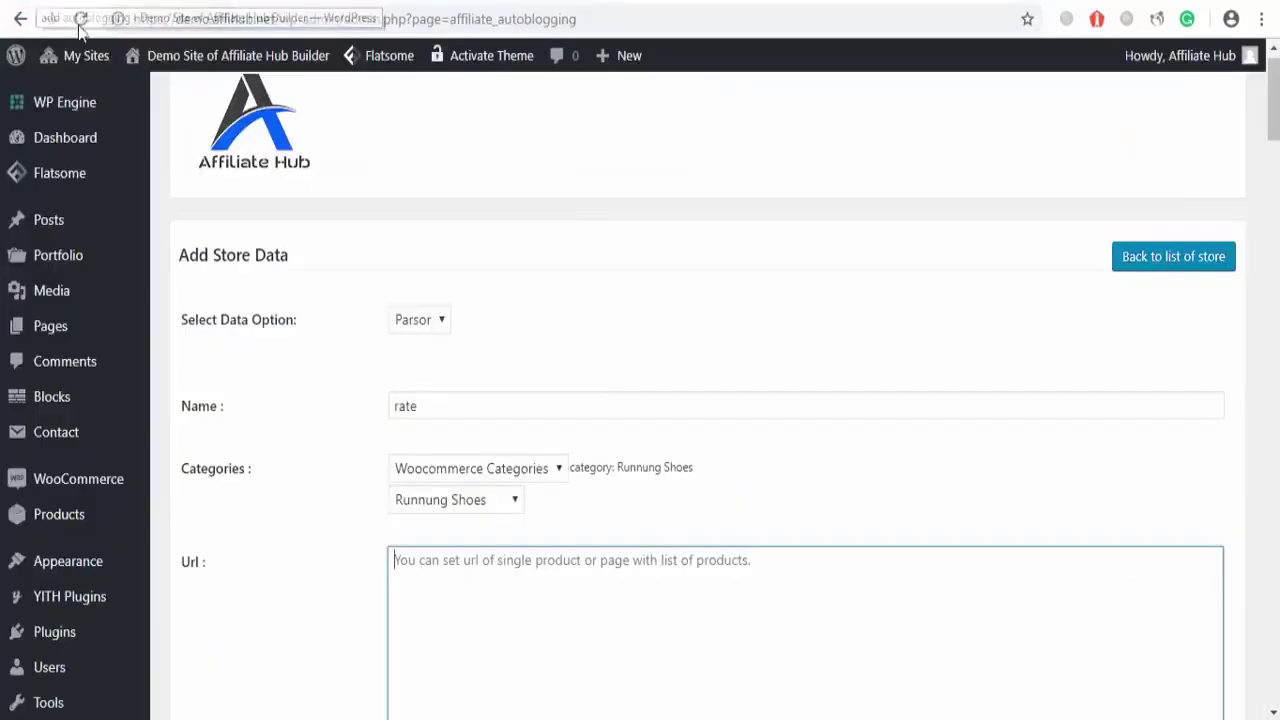
type("http://www.wiggle.co.uk/adidas-womens-ultra-boost-shoes-2/")
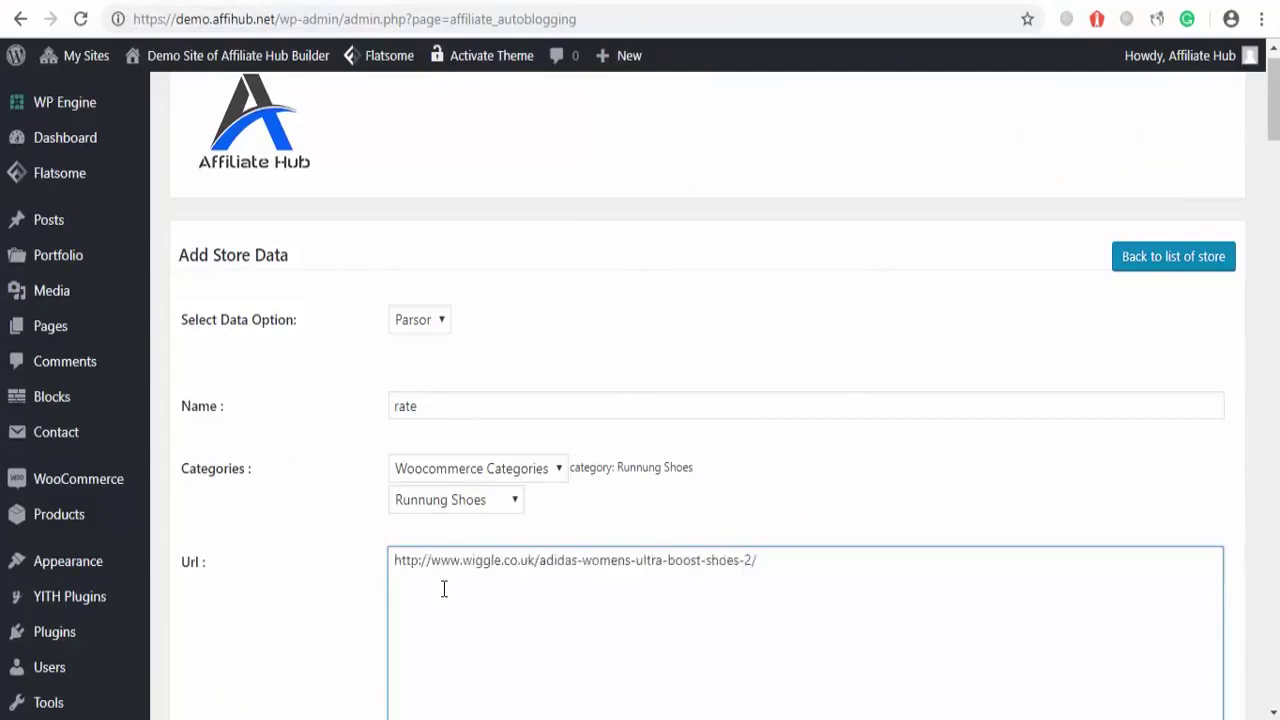
key("Return")
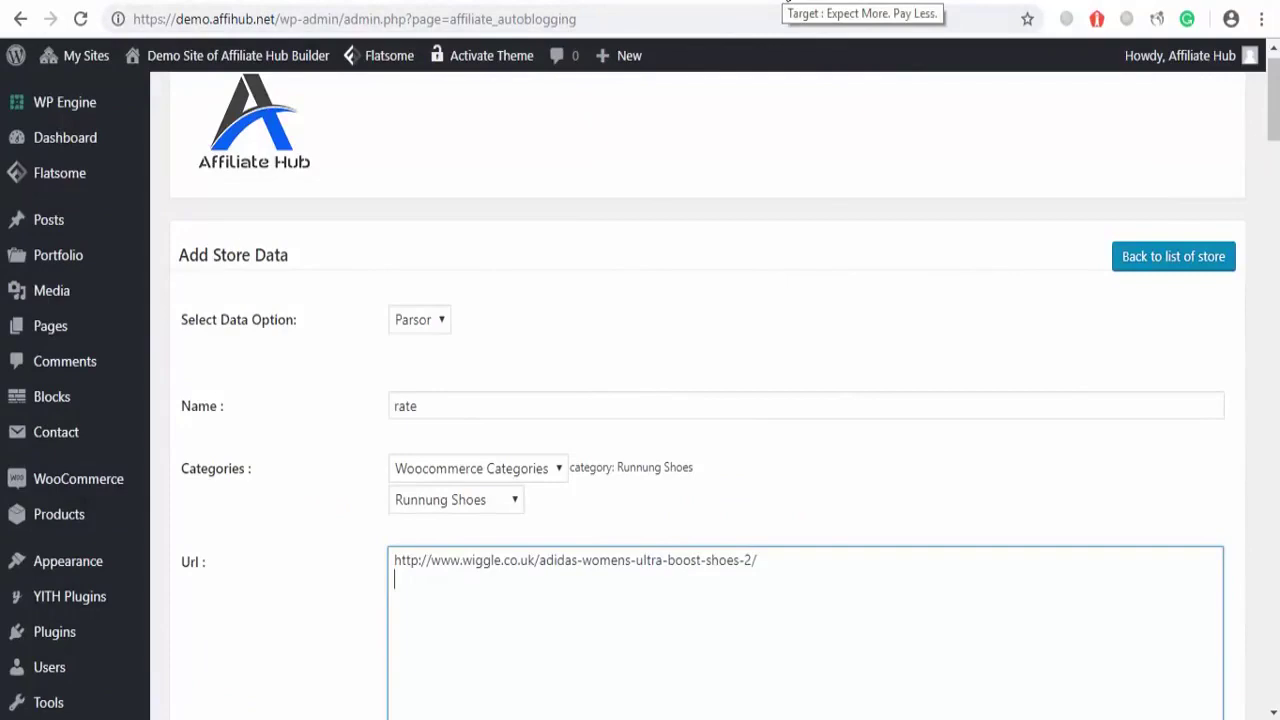
Search Target for 'running shoes' and browse the results
left_click(787, 3)
left_click(593, 90)
type("ru")
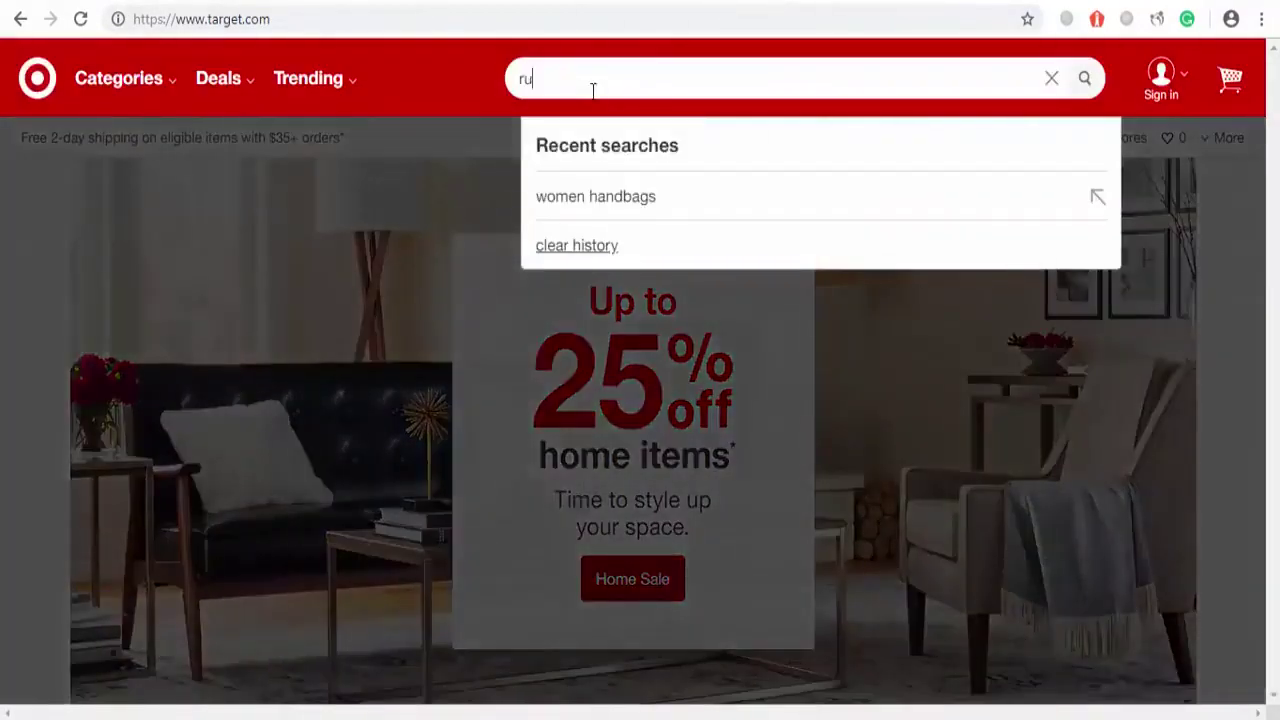
type("nning sh")
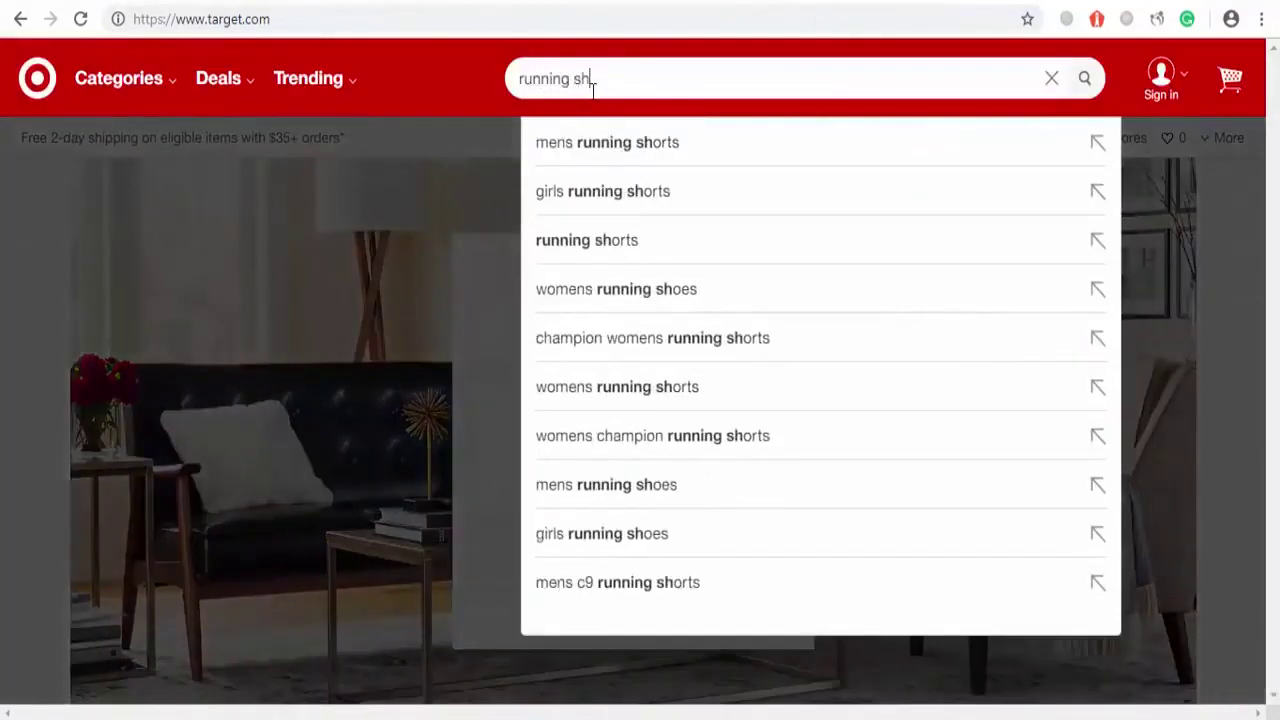
type("oes")
key("Return")
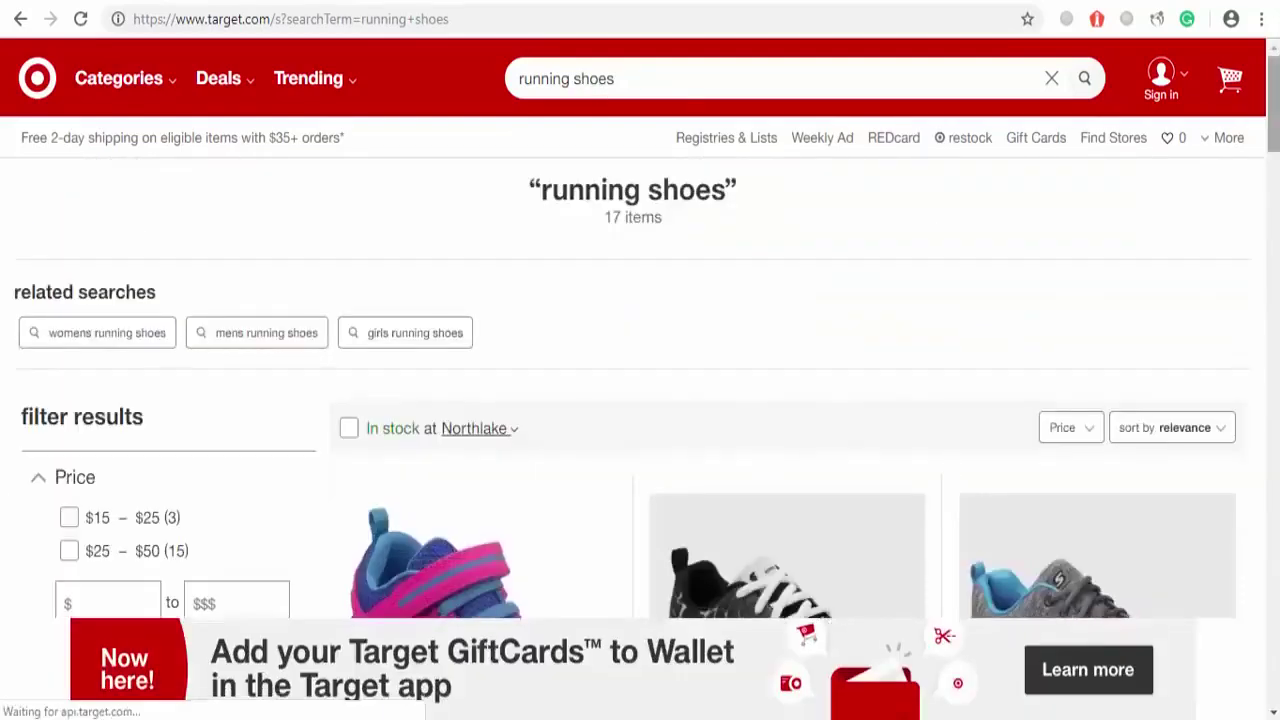
scroll(593, 90, "down", 2)
scroll(593, 90, "down", 2)
scroll(640, 360, "down", 2)
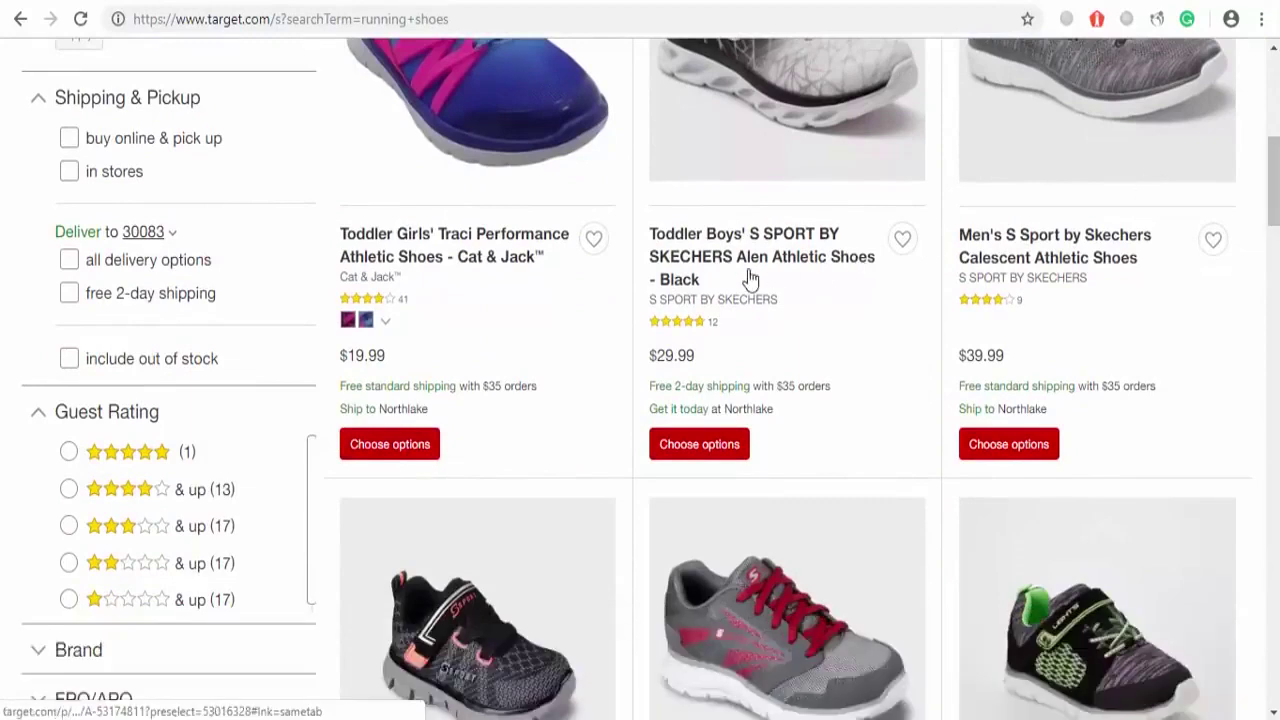
Paste the Toddler Boys' S Sport by Skechers Alen Athletic Shoes link as the second URL
left_click(750, 277)
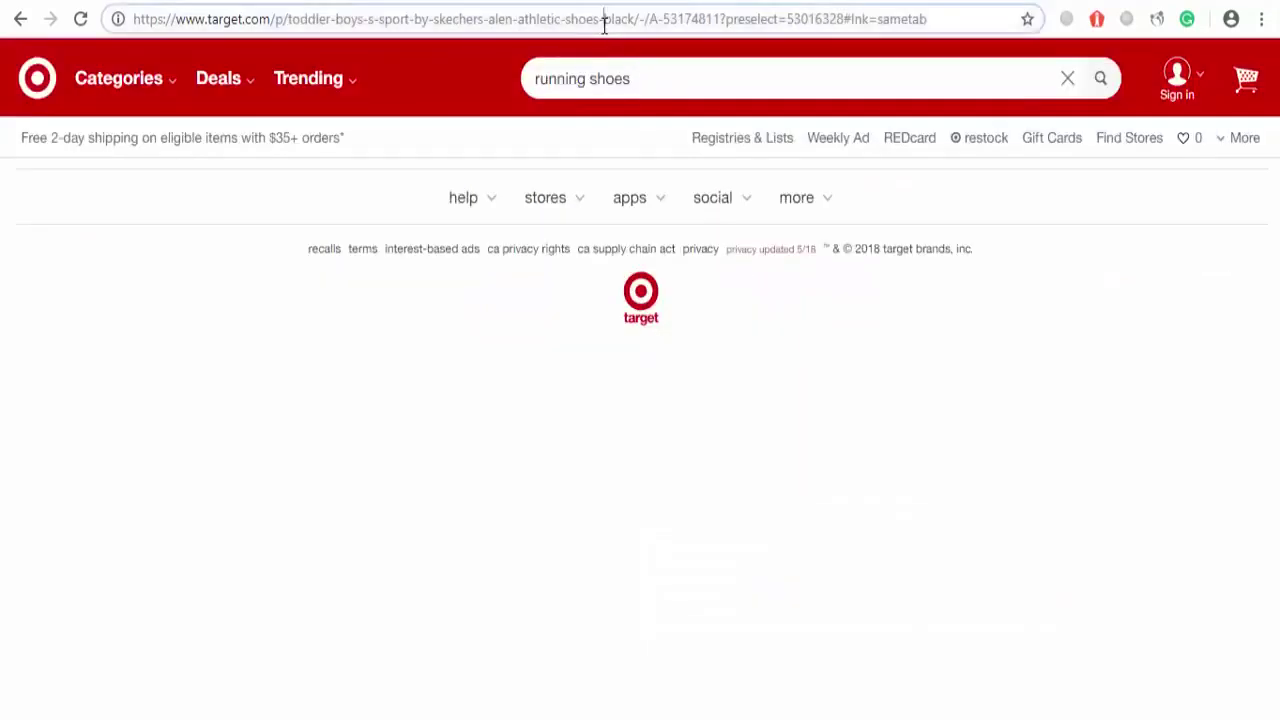
left_click(604, 24)
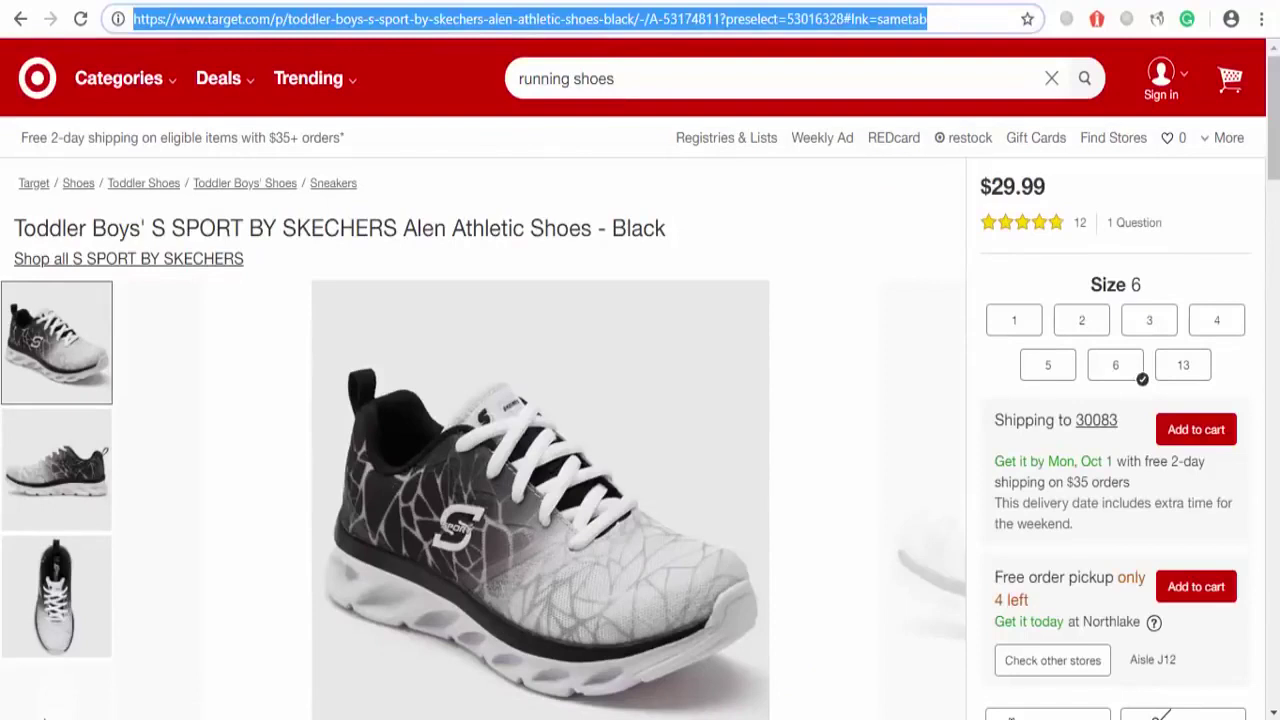
key("alt+Tab")
key("ctrl+v")
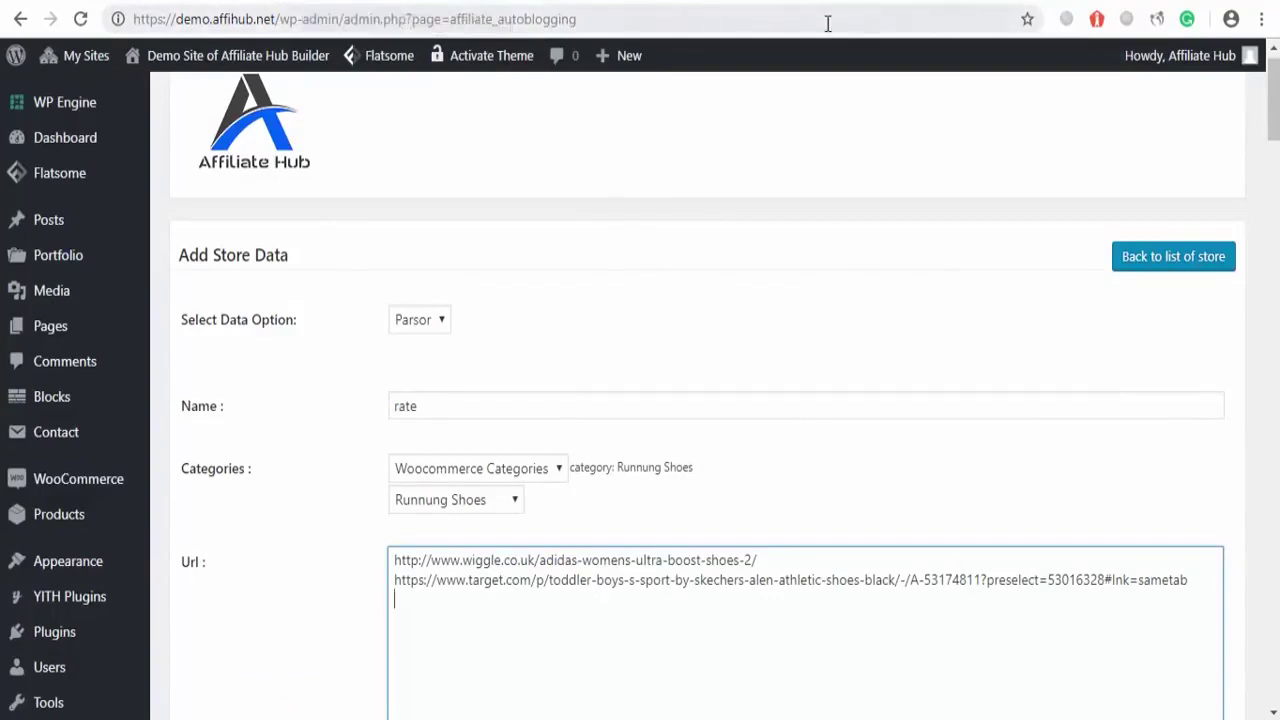
Switch to the Jumia homepage tab to find a third product link
left_click(225, 5)
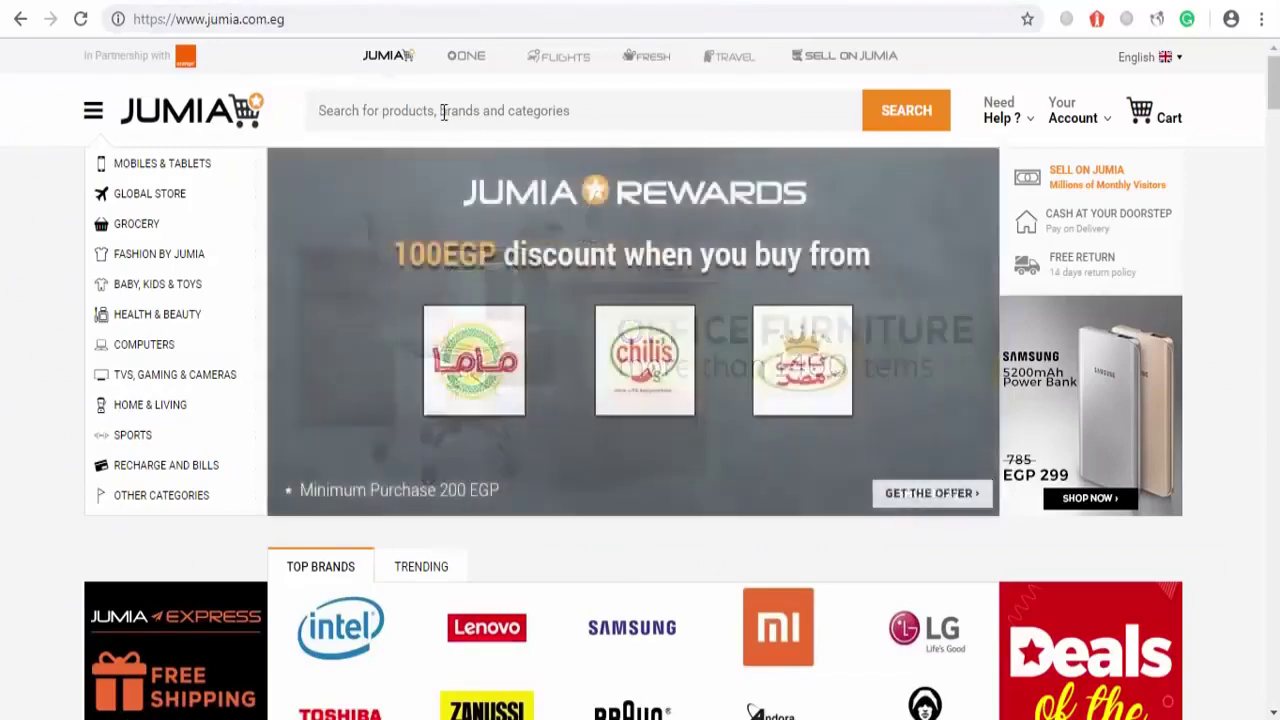
Search Jumia for 'watches', open the Casio AE-1000WD-1A page and select its URL
left_click(389, 122)
type("watches")
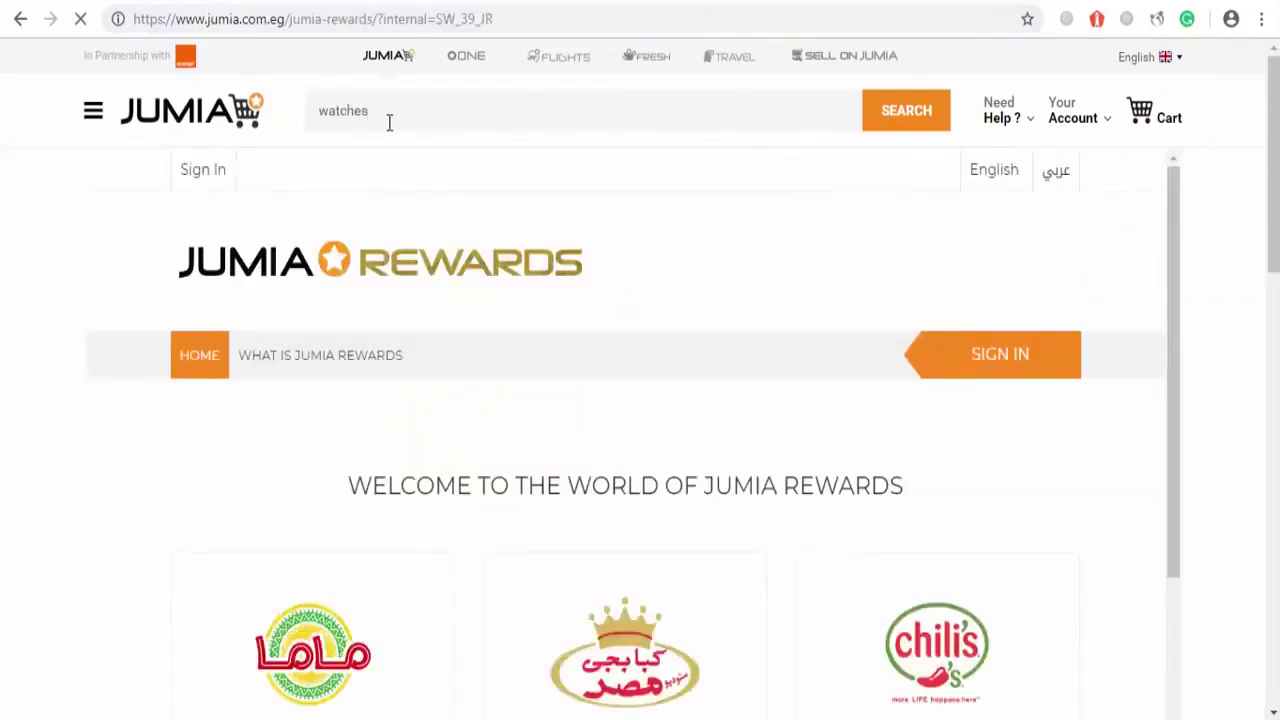
key("Return")
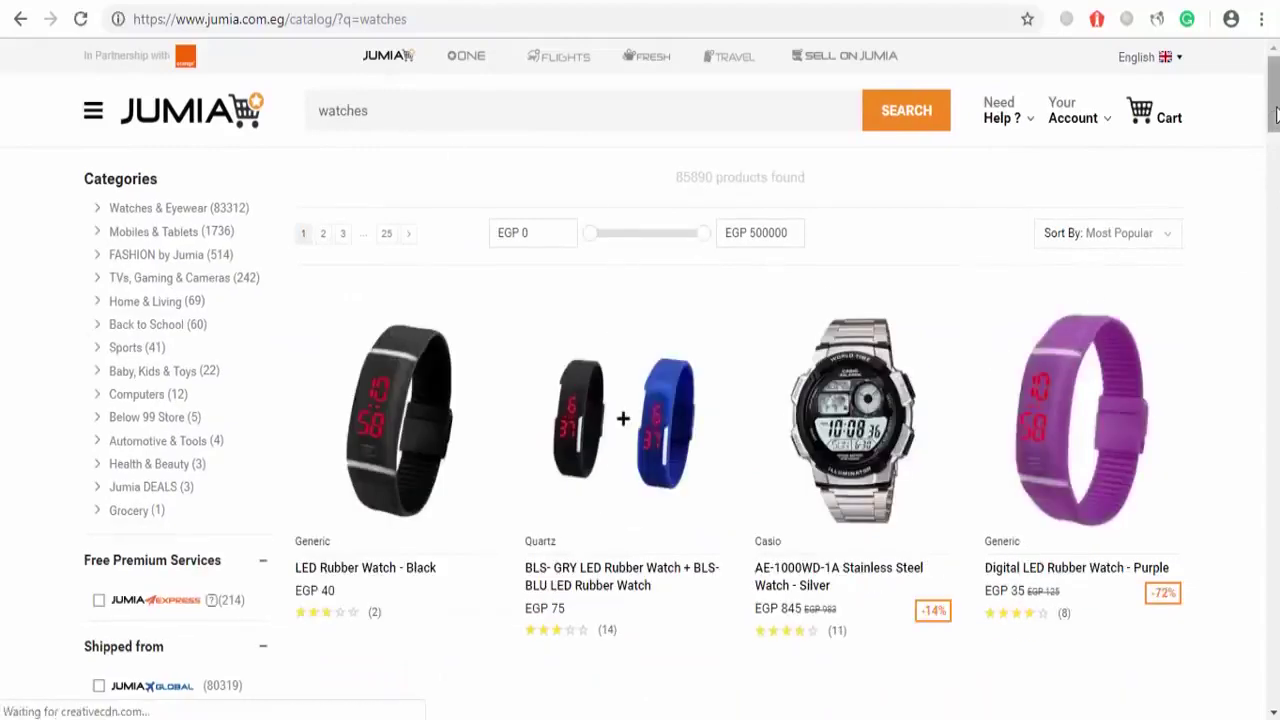
scroll(1272, 110, "down", 3)
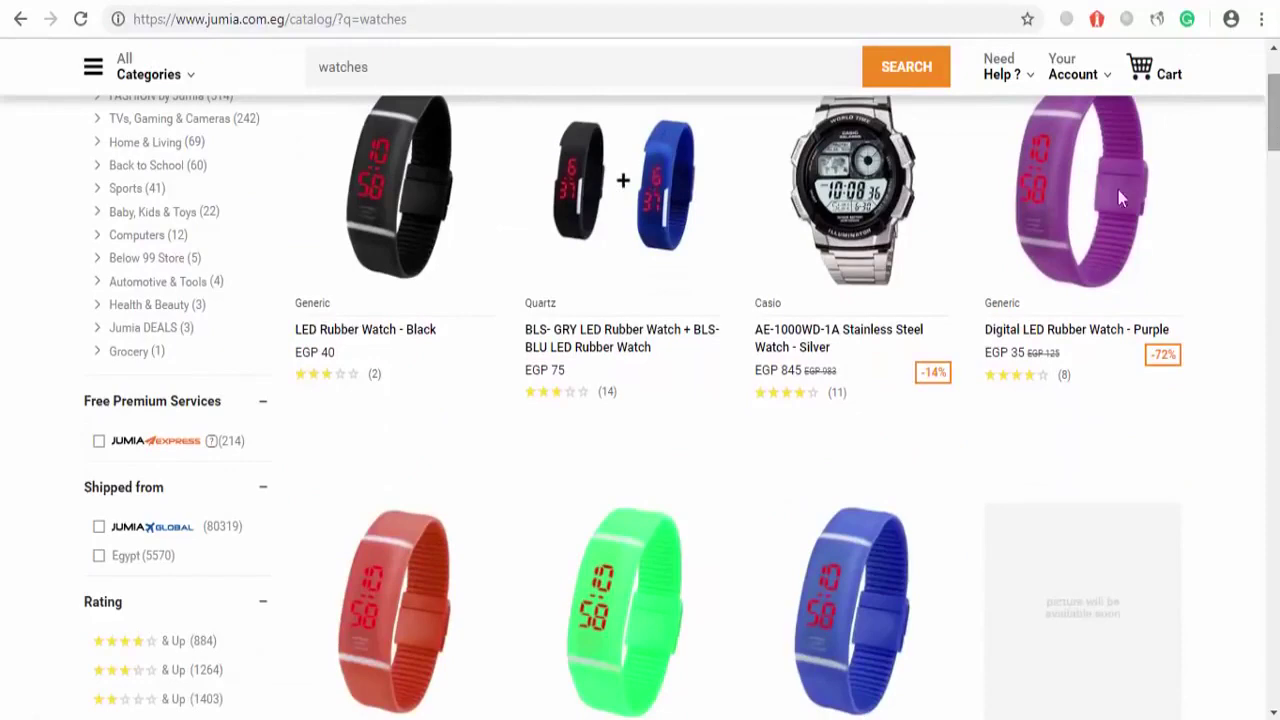
left_click(895, 345)
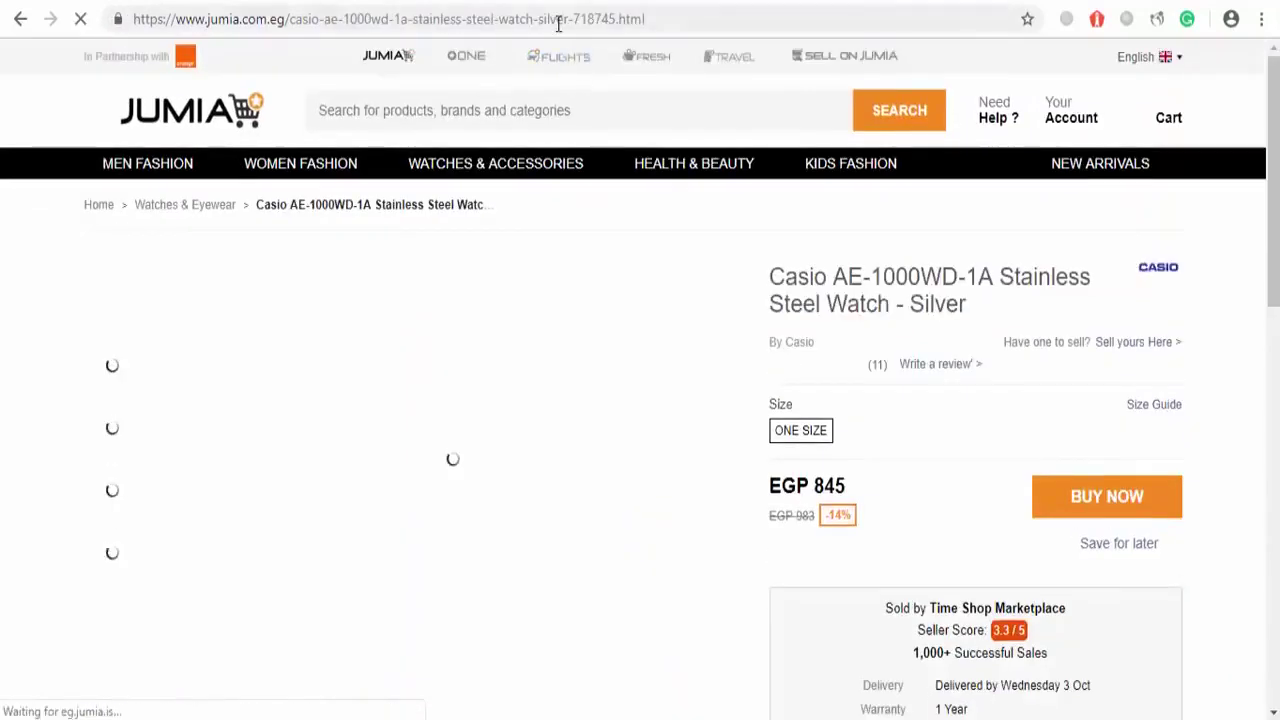
left_click(558, 19)
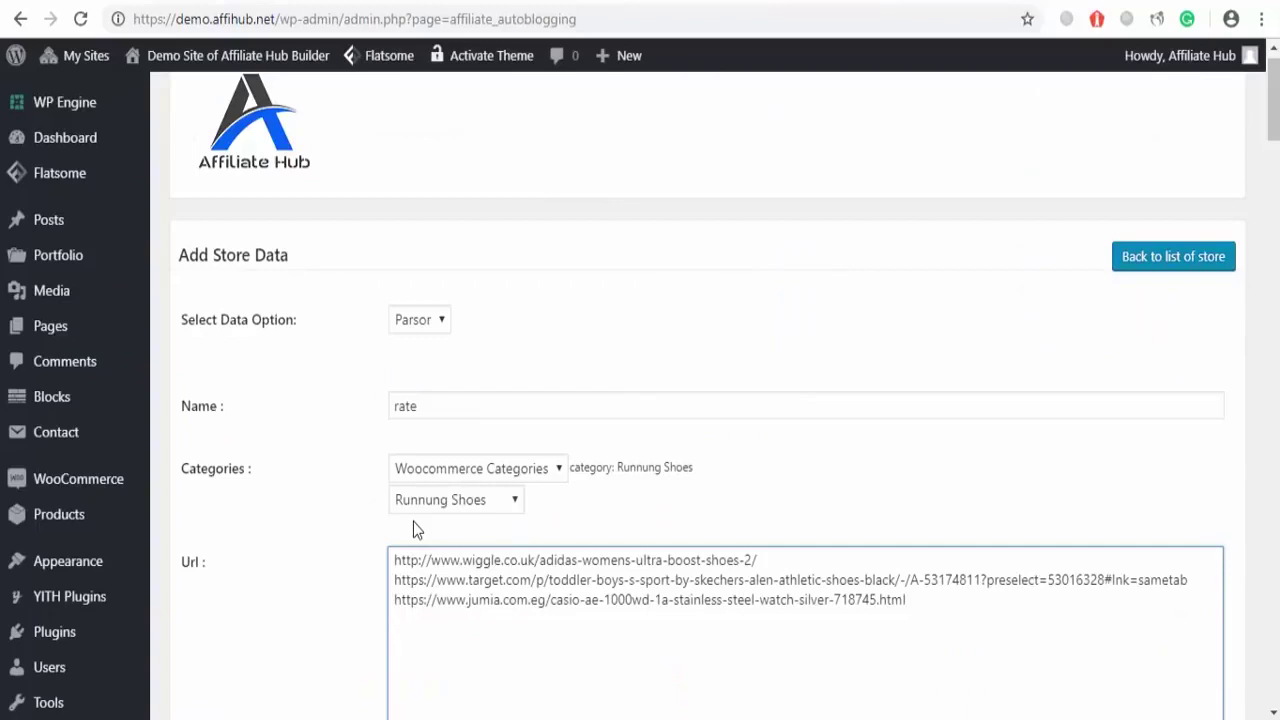
Save the 'rate' store entry to import its Wiggle, Target and Jumia products
scroll(416, 530, "down", 3)
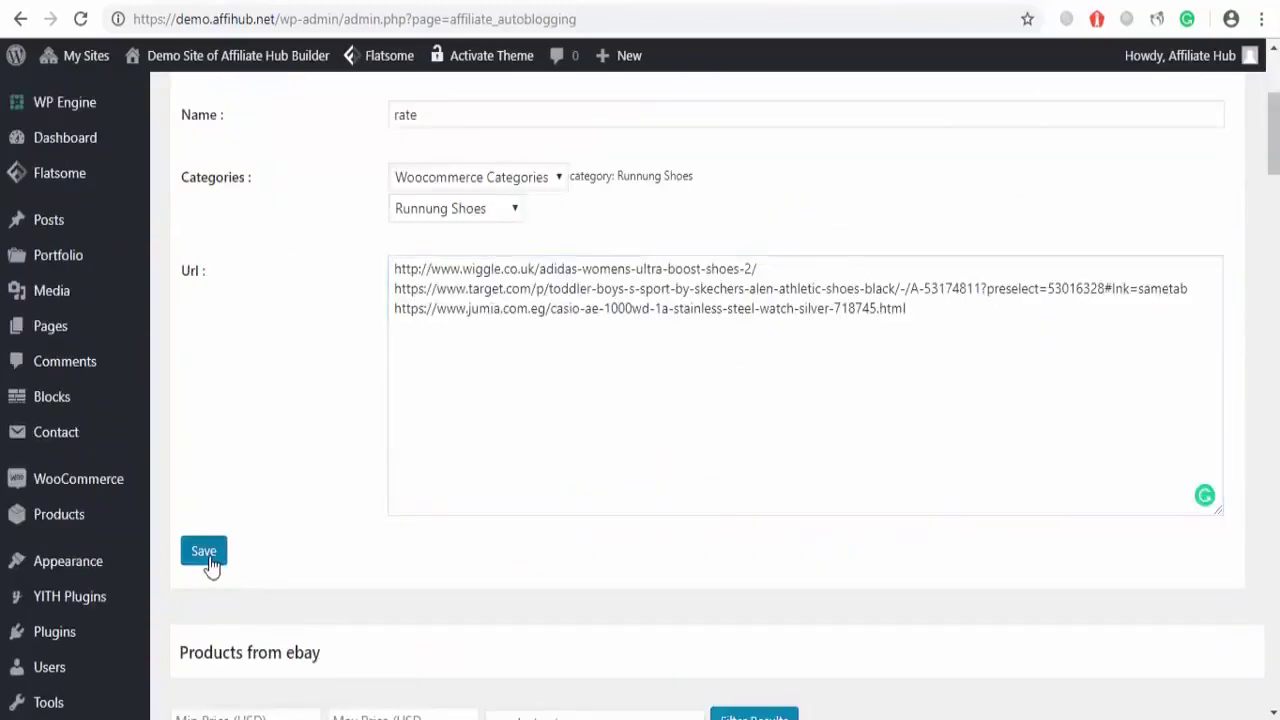
left_click(210, 560)
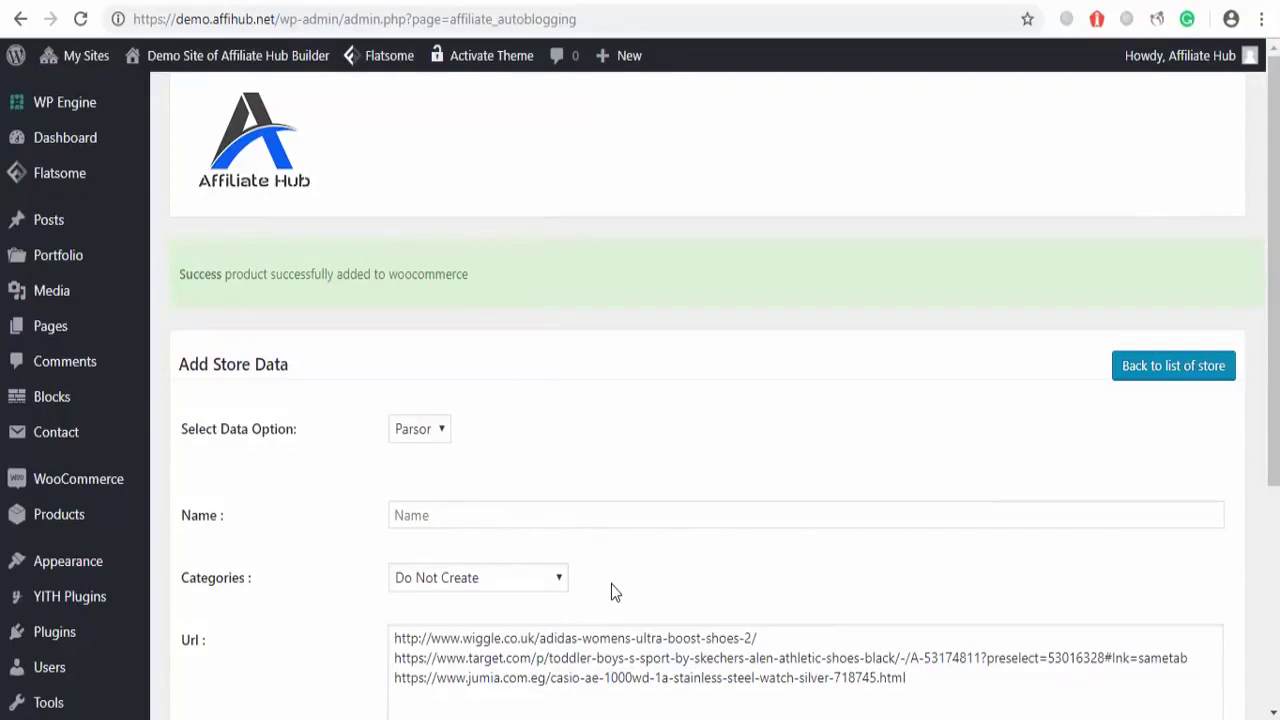
mouse_move(59, 514)
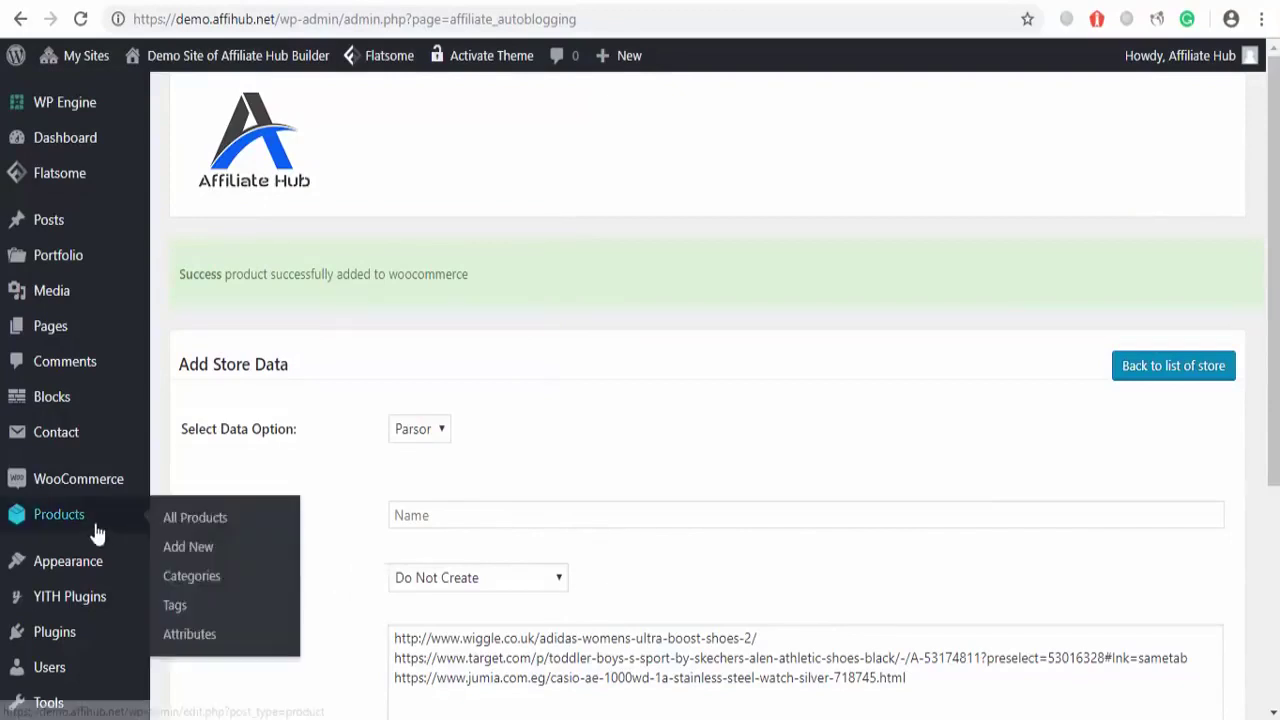
Open Products > All Products and scroll through the imported watch, shoes, bracelets and wallets
right_click(177, 518)
left_click(205, 530)
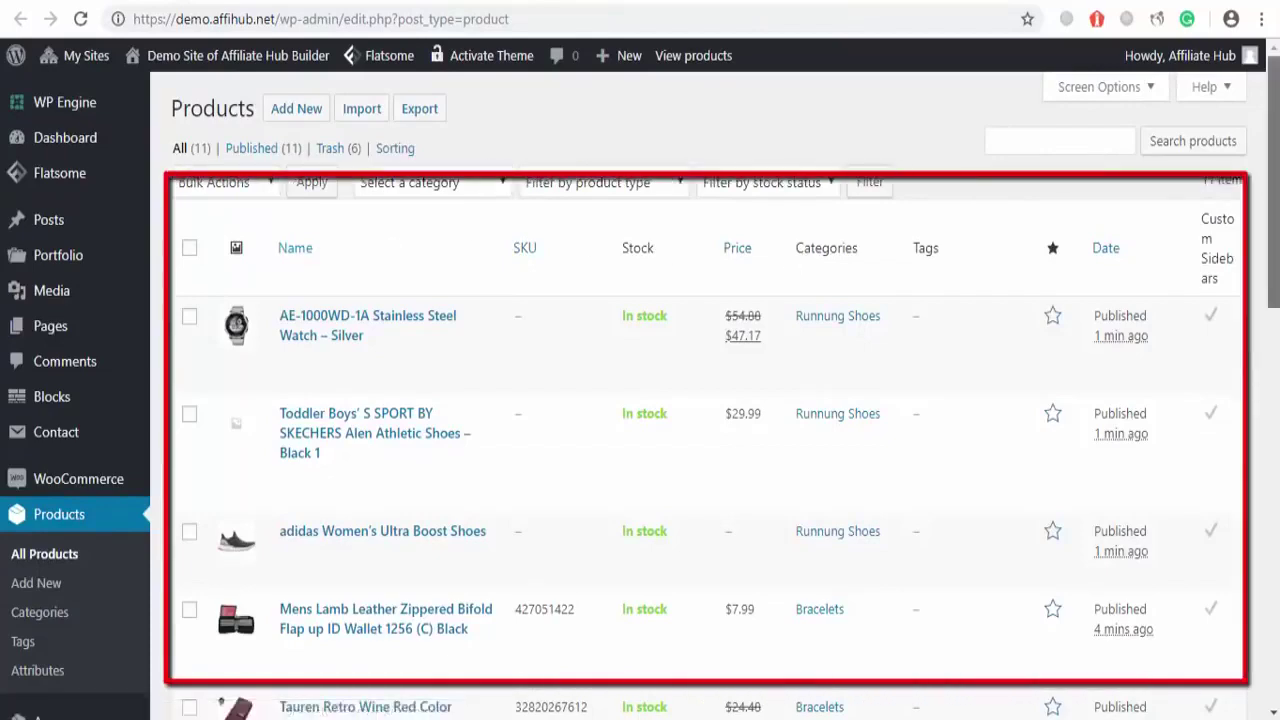
scroll(382, 250, "down", 2)
scroll(700, 400, "down", 3)
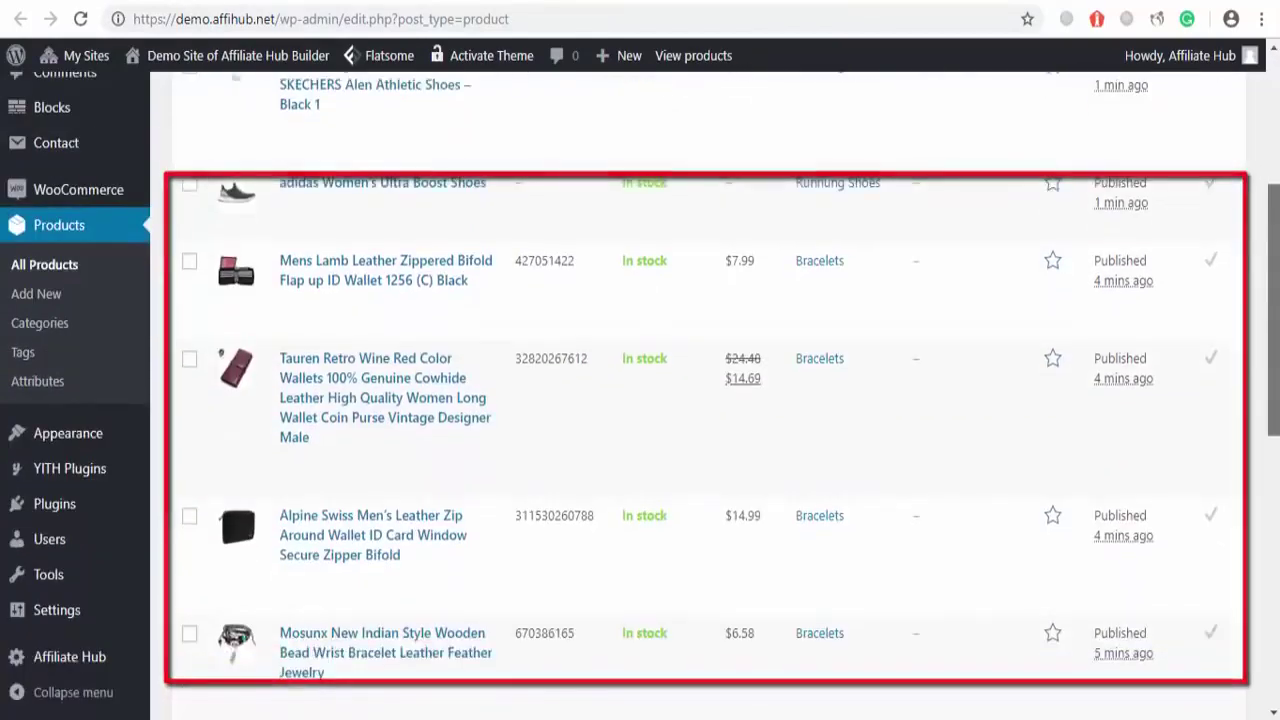
scroll(700, 400, "down", 1)
scroll(700, 400, "down", 1)
scroll(700, 400, "down", 1)
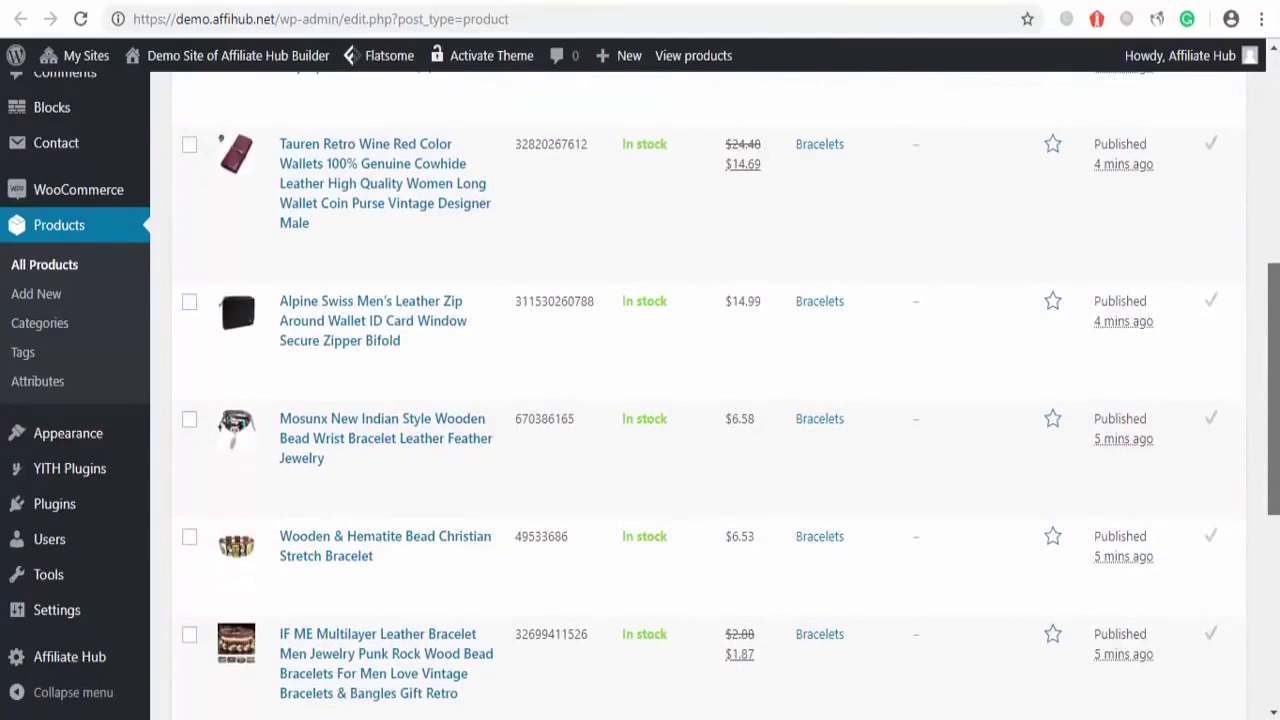
scroll(700, 400, "down", 1)
scroll(1276, 372, "up", 2)
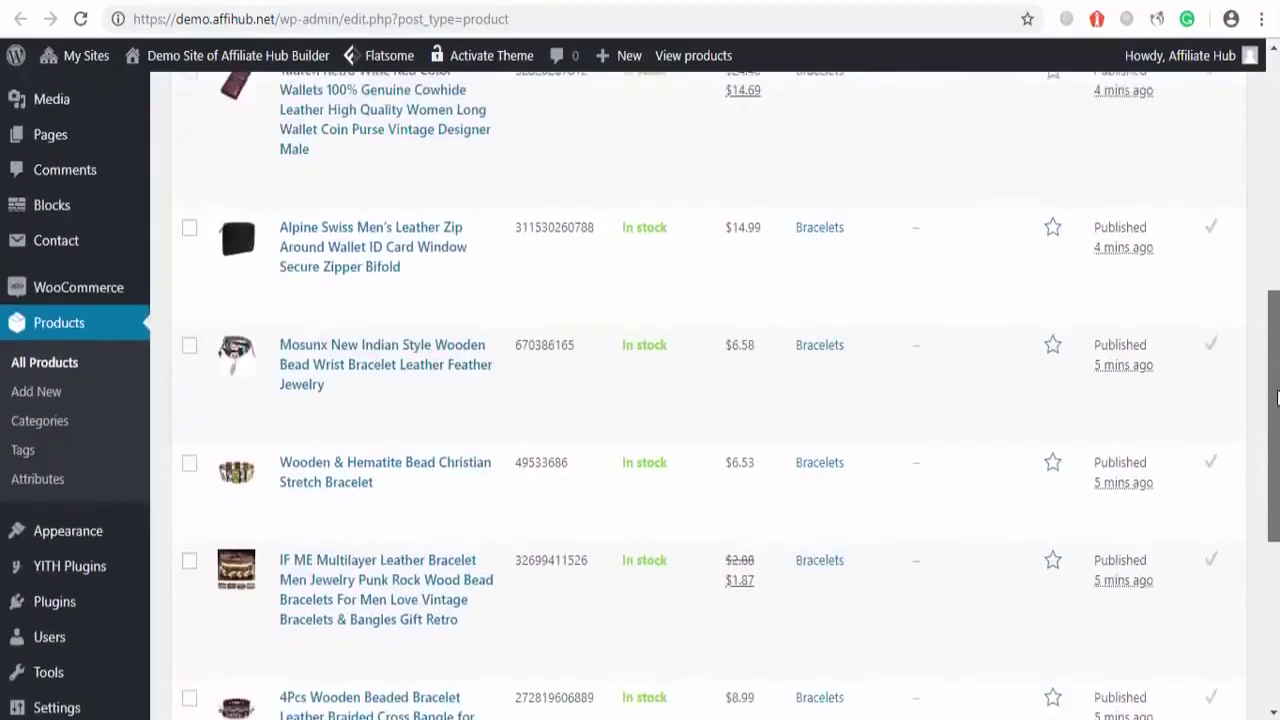
scroll(1276, 372, "up", 2)
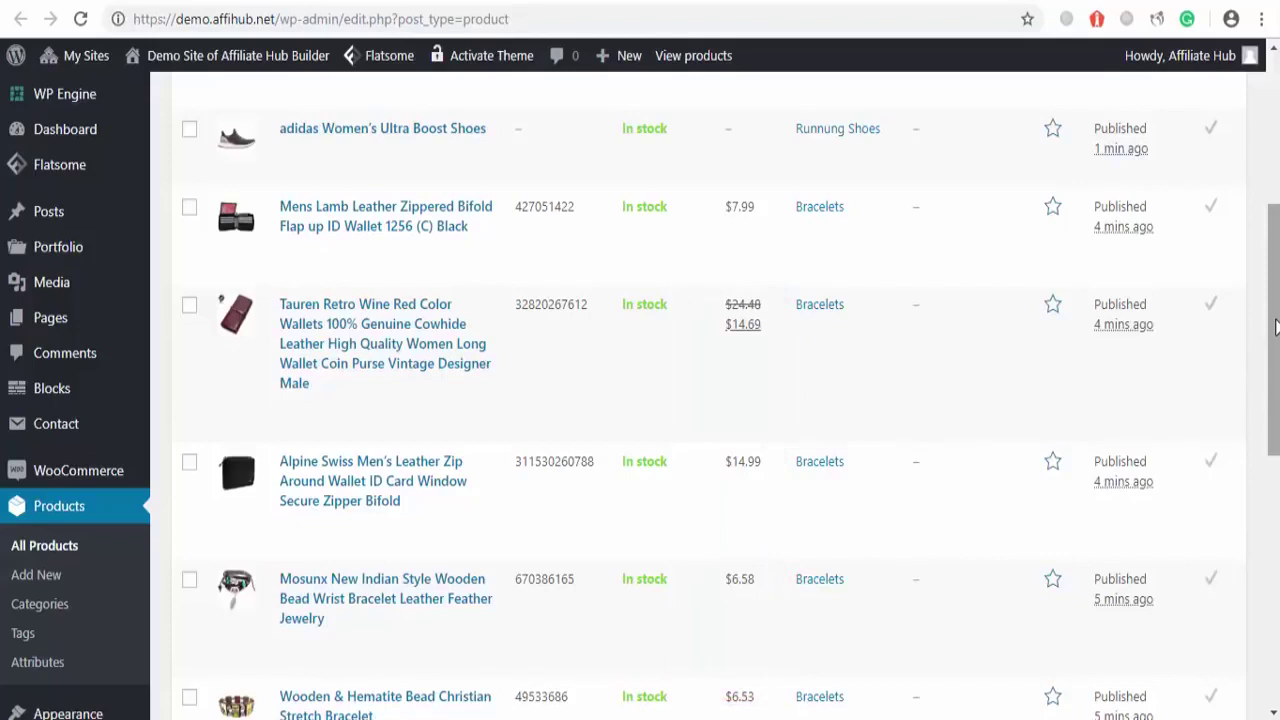
scroll(1276, 326, "up", 2)
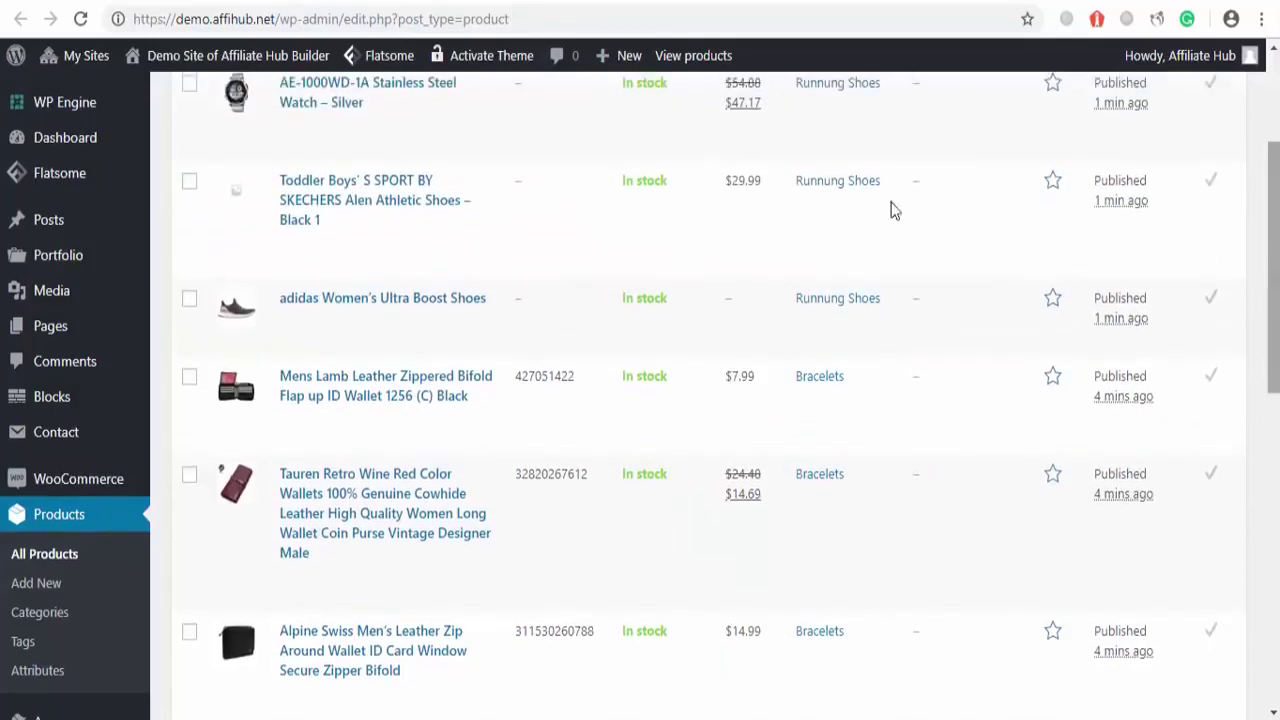
mouse_move(230, 55)
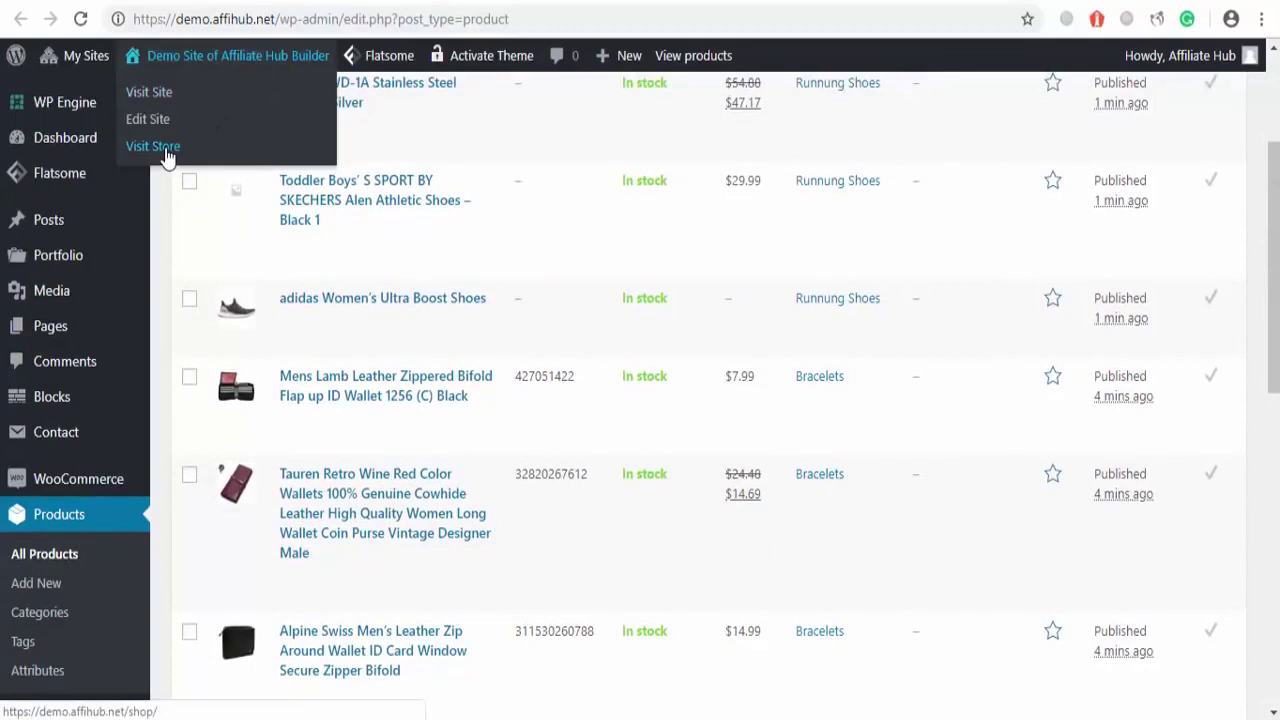
Open the storefront shop in a new tab and follow the Casio AE-1000WD-1A's BUY NOW link
right_click(167, 157)
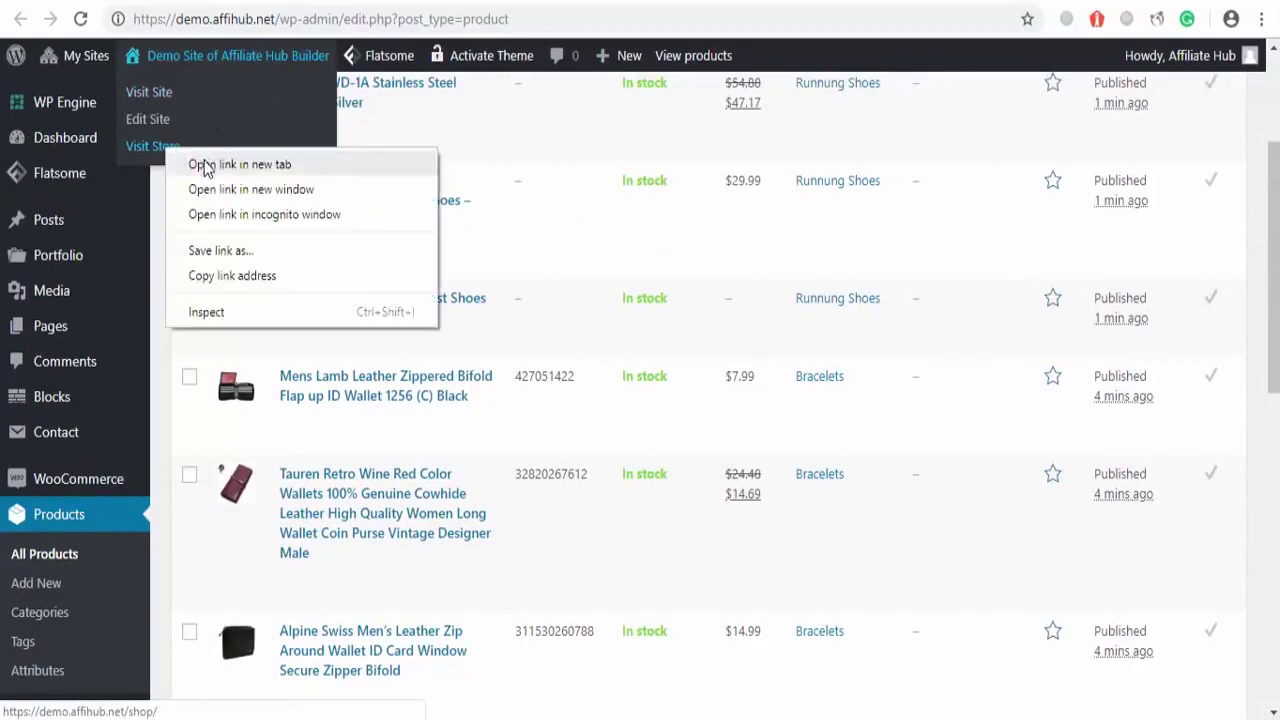
left_click(203, 165)
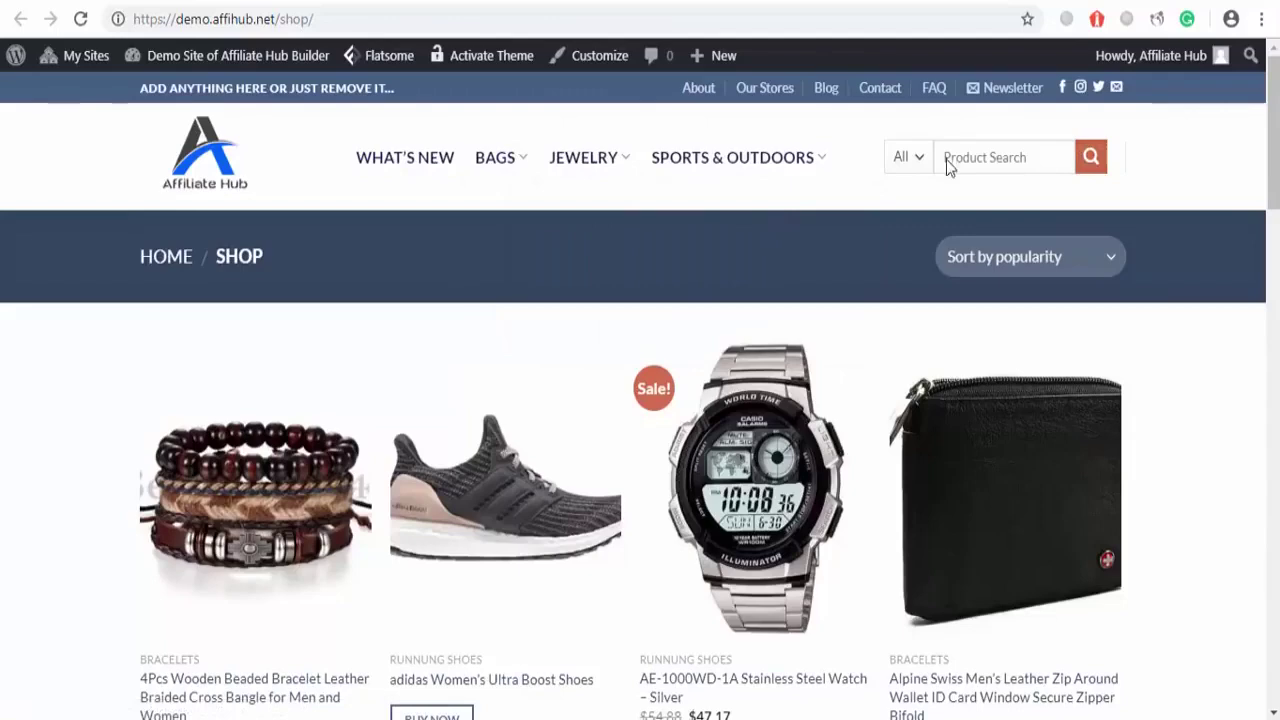
left_click_drag(1276, 170, 1277, 315)
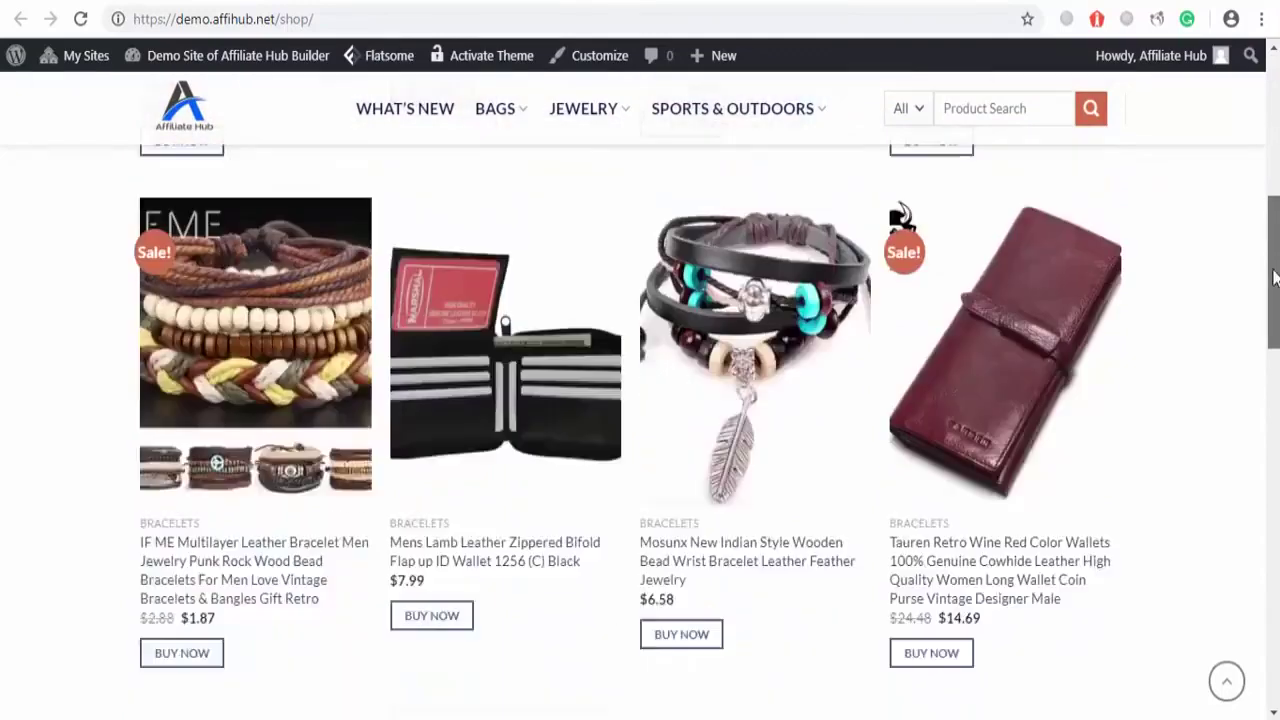
mouse_move(1277, 315)
left_mouse_down()
mouse_move(1266, 175)
mouse_move(1277, 201)
left_mouse_up()
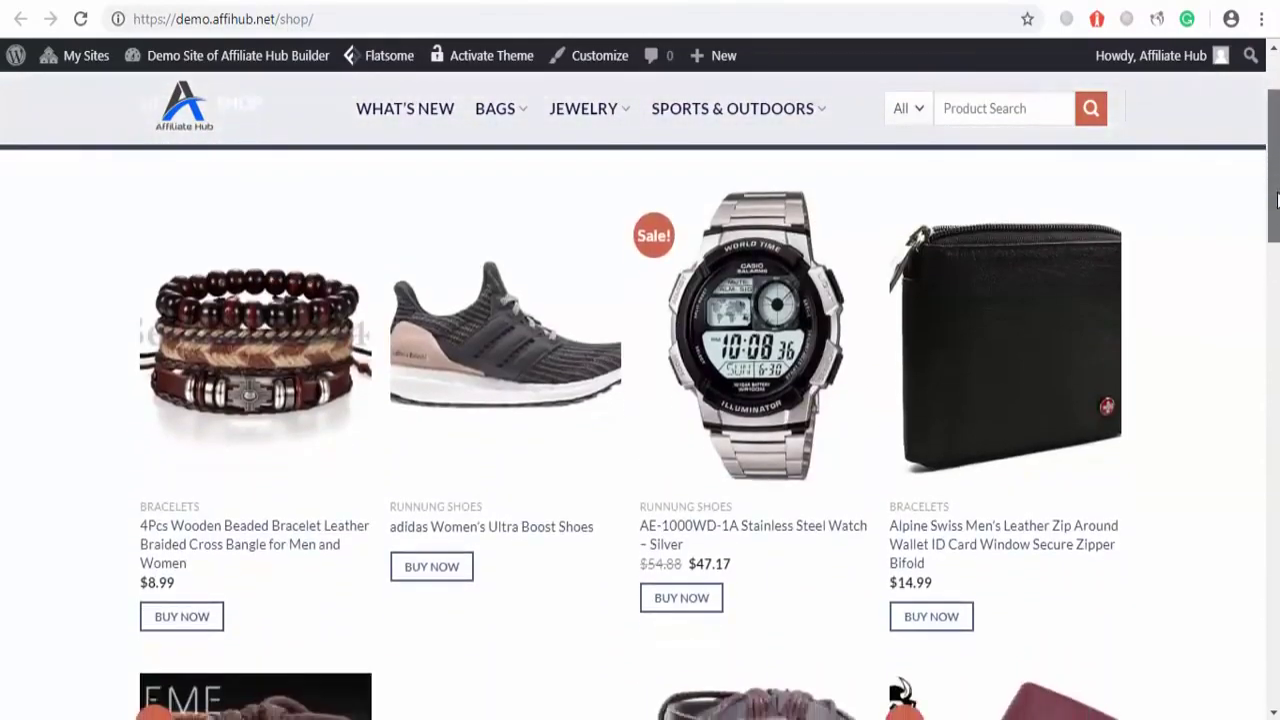
left_click(688, 604)
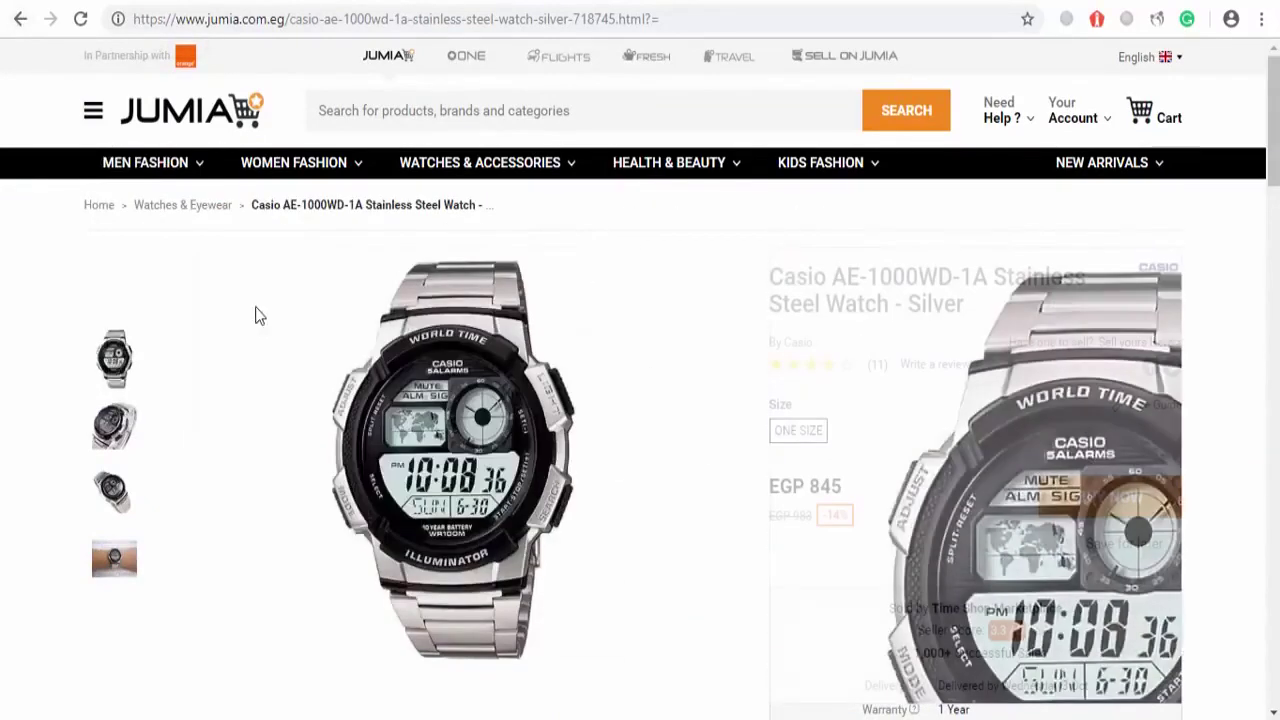
Go back to the shop and follow the Mosunx bracelet's BUY NOW link to Walmart
left_click(19, 20)
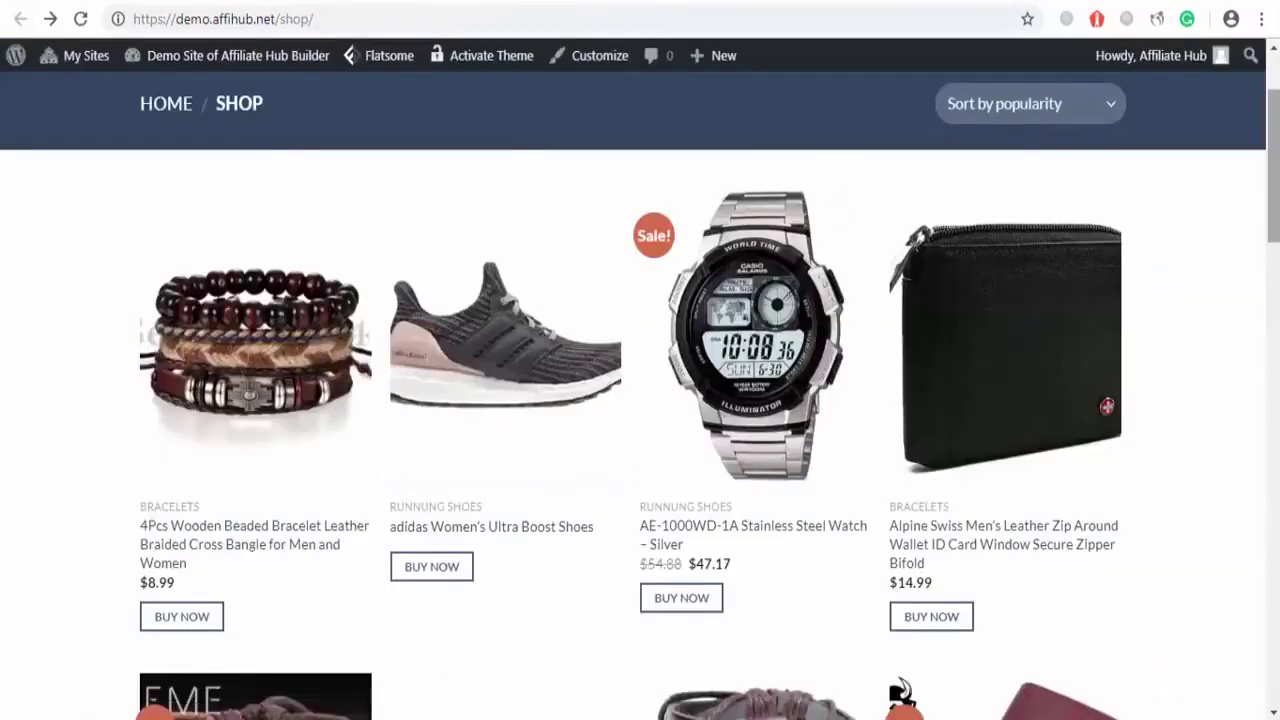
scroll(942, 470, "down", 2)
scroll(942, 470, "down", 3)
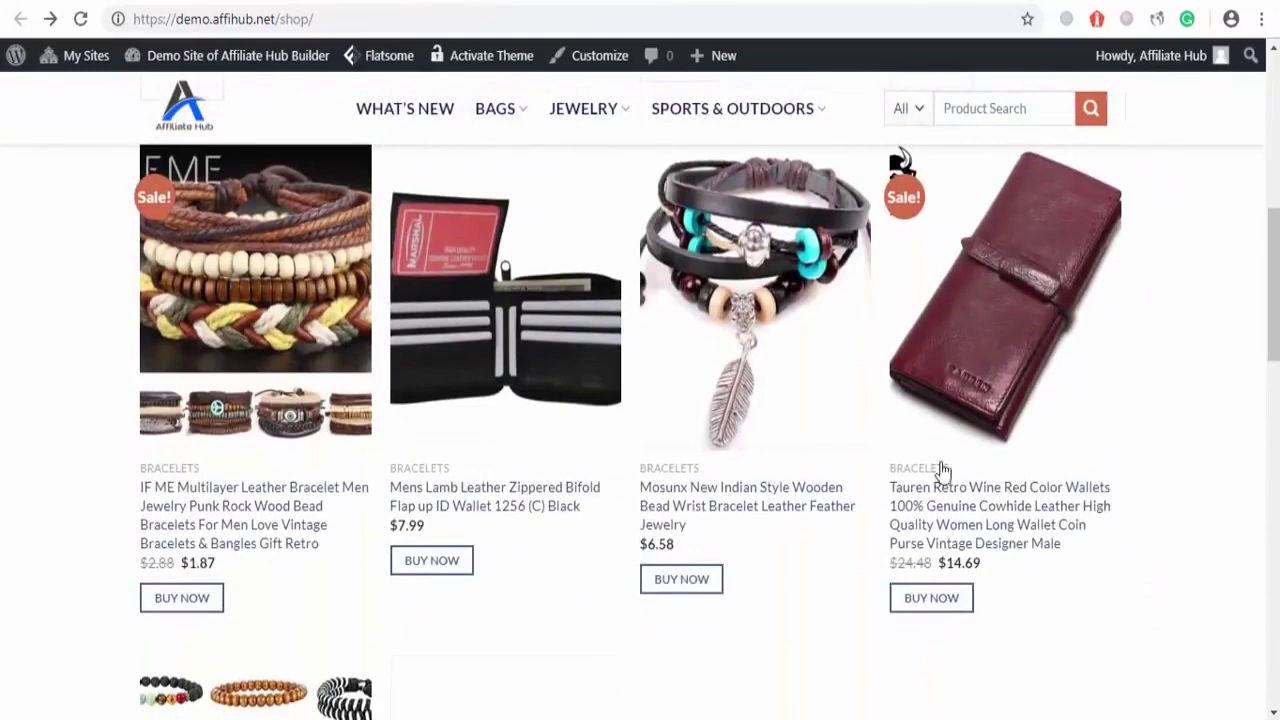
left_click(668, 584)
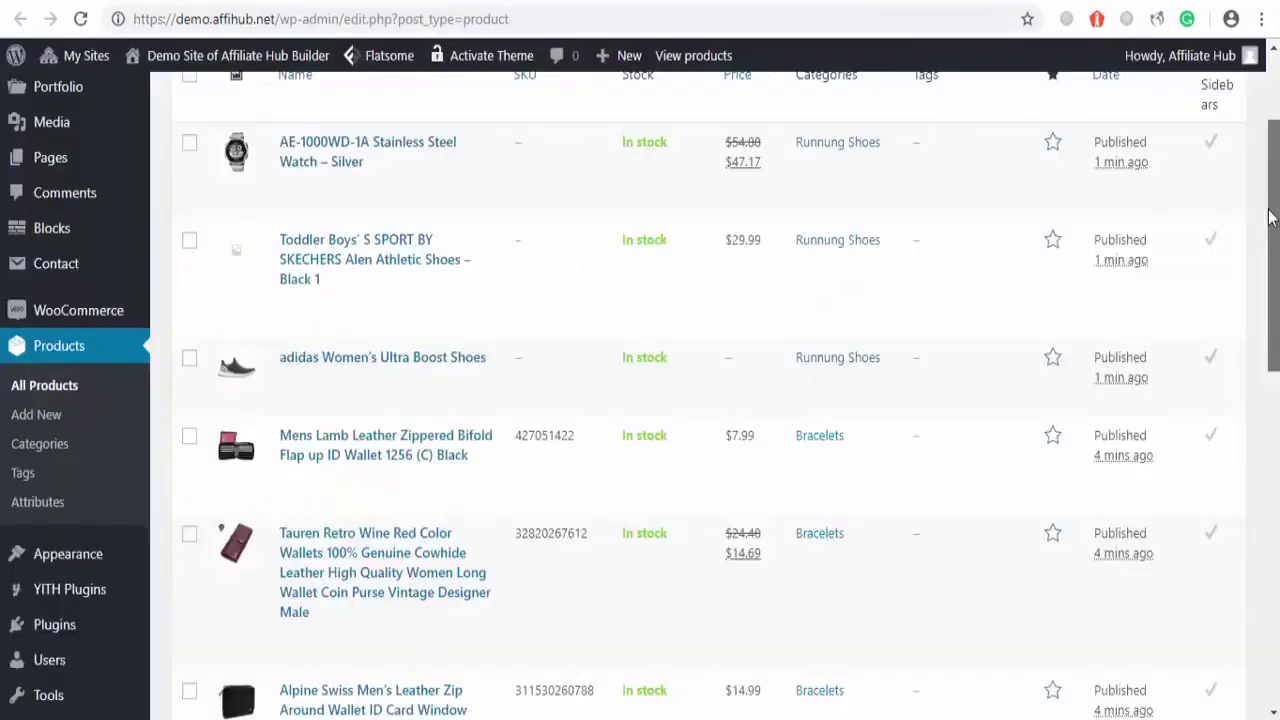
mouse_move(1268, 217)
left_mouse_down()
mouse_move(1268, 250)
mouse_move(1276, 191)
left_mouse_up()
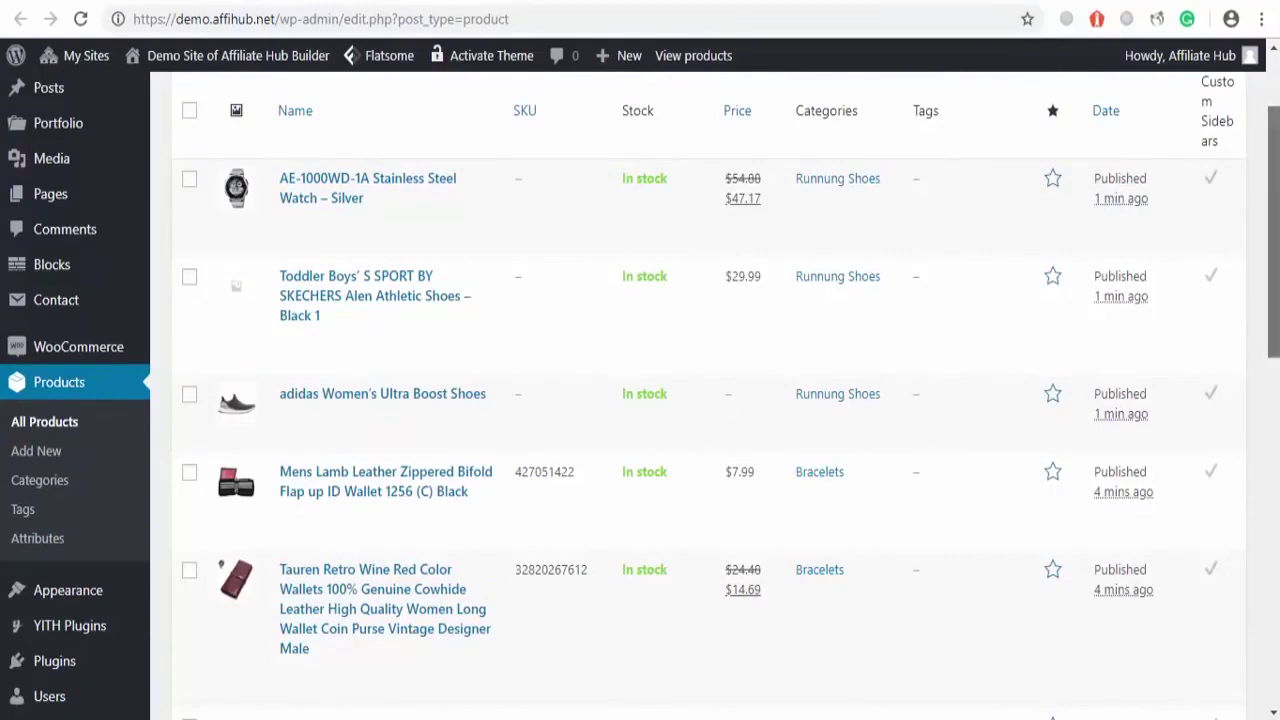
Scroll through the All Products list of imported items
scroll(700, 400, "down", 2)
scroll(640, 400, "down", 3)
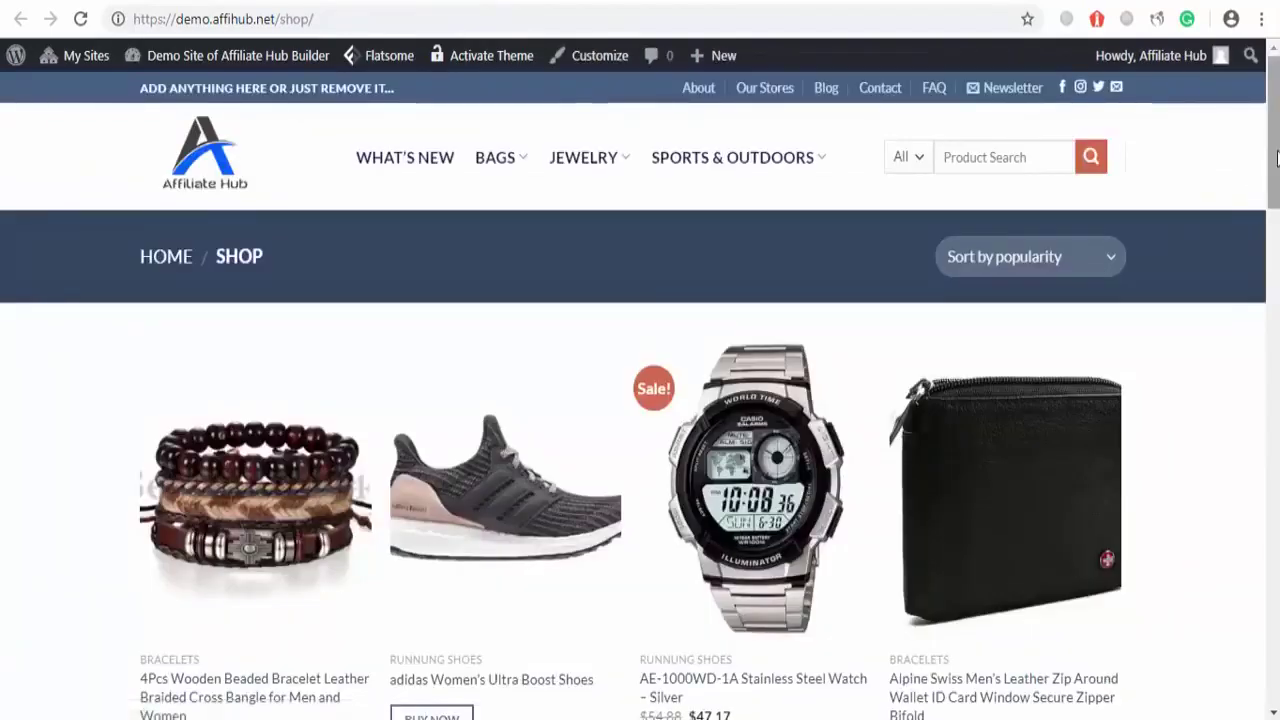
Scroll the shop's product grid, then switch through the linked retailer product pages
scroll(1277, 158, "down", 3)
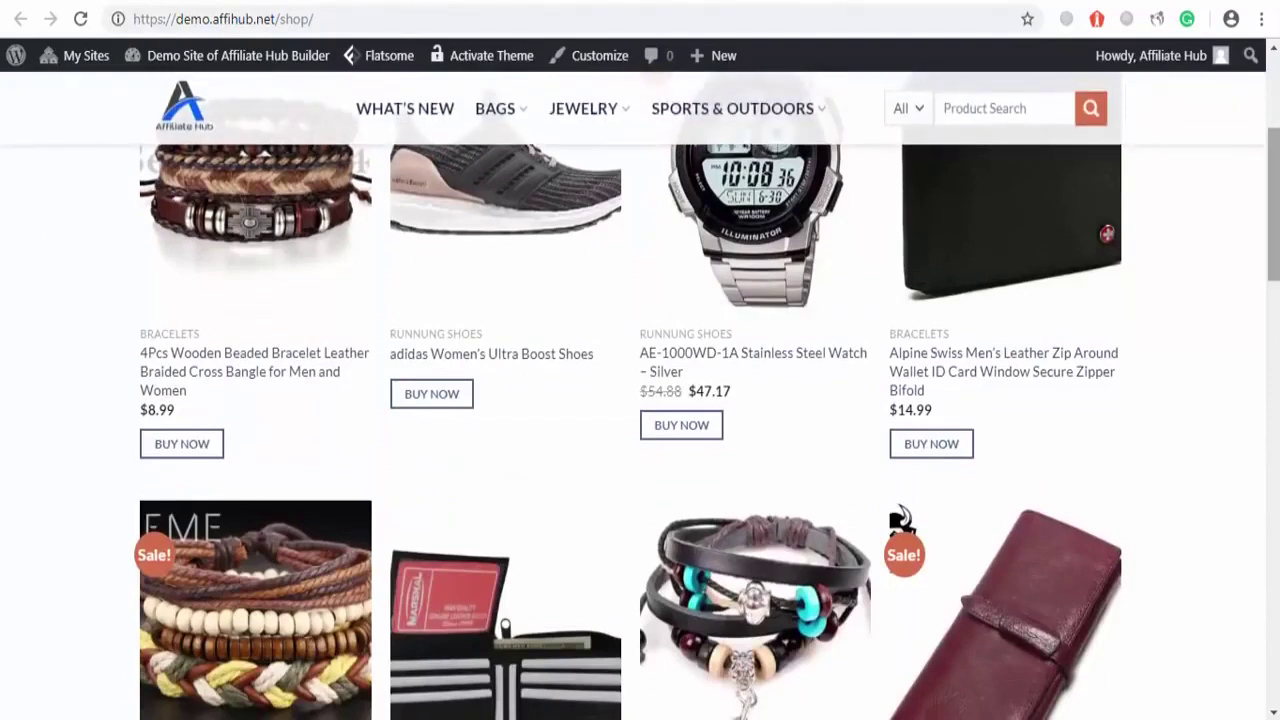
scroll(1083, 266, "down", 2)
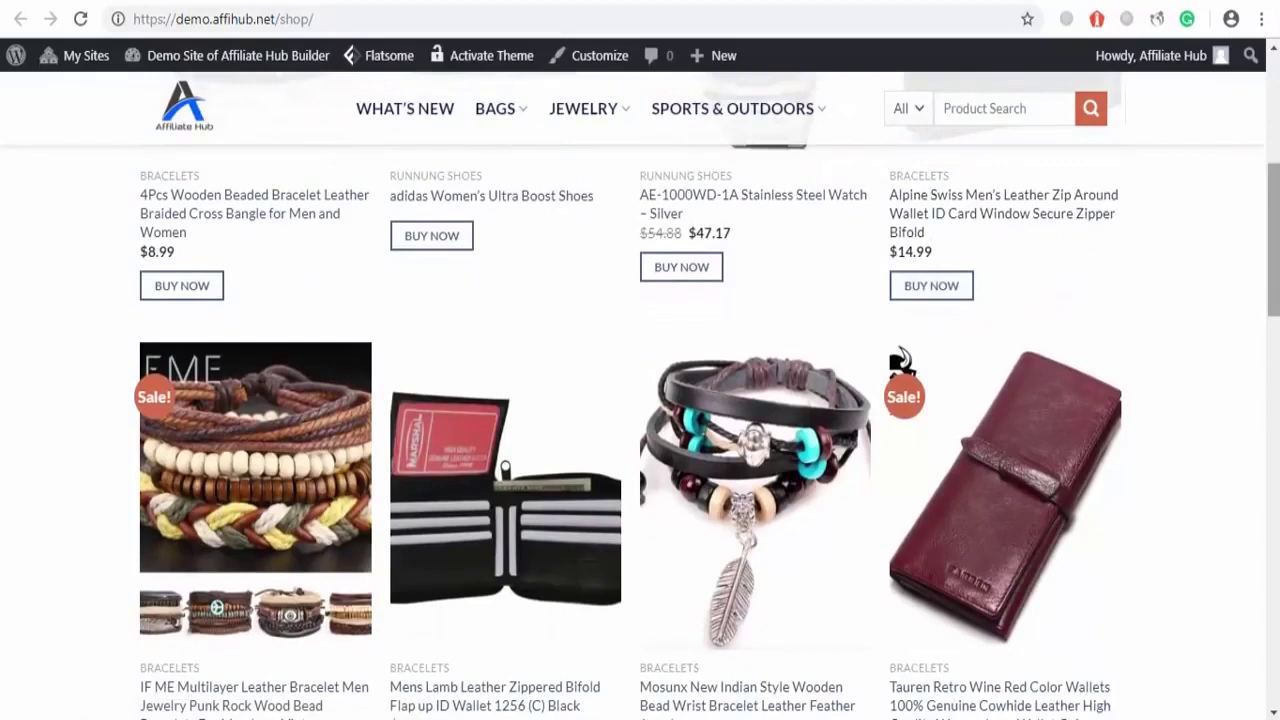
scroll(1277, 316, "down", 3)
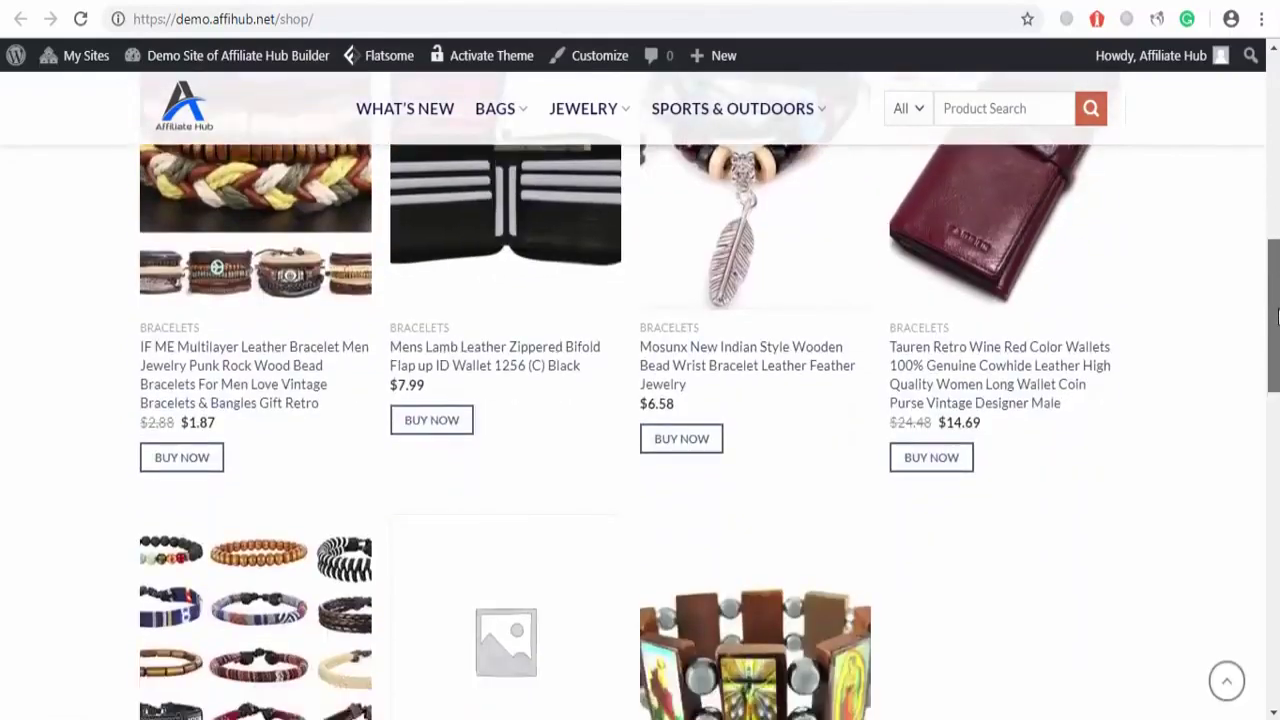
left_click_drag(1277, 310, 1274, 224)
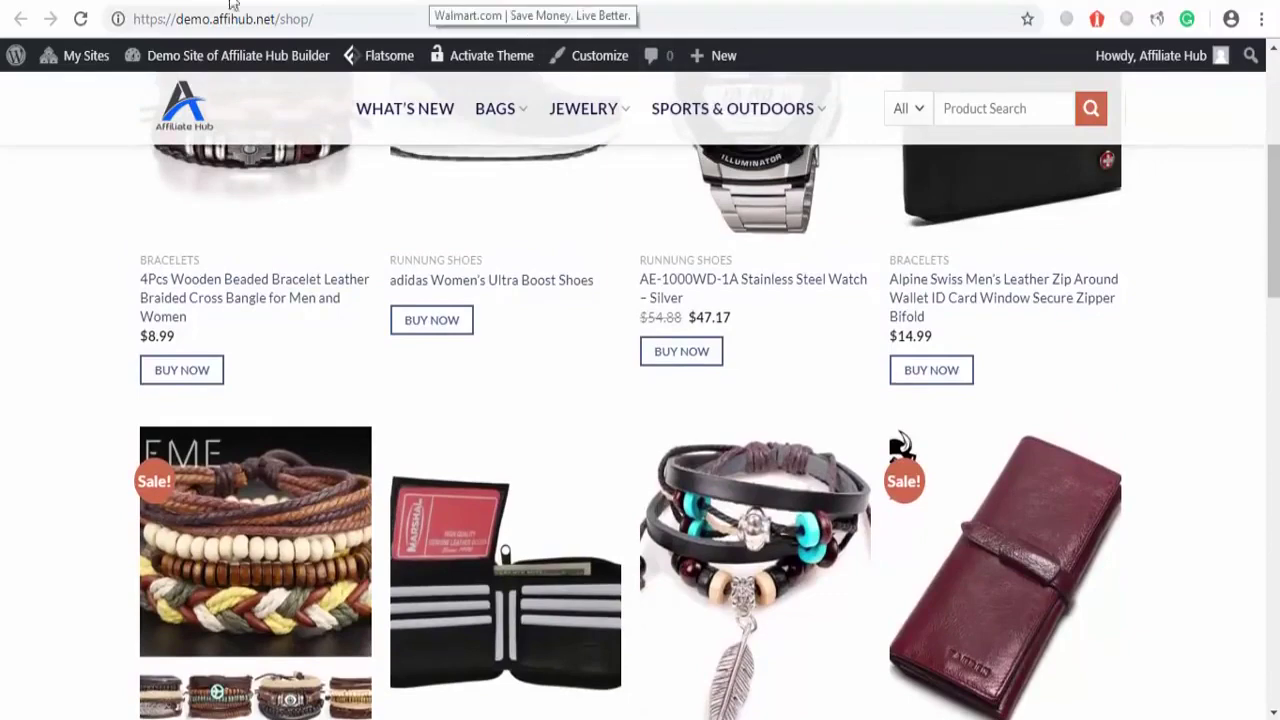
left_click(528, 3)
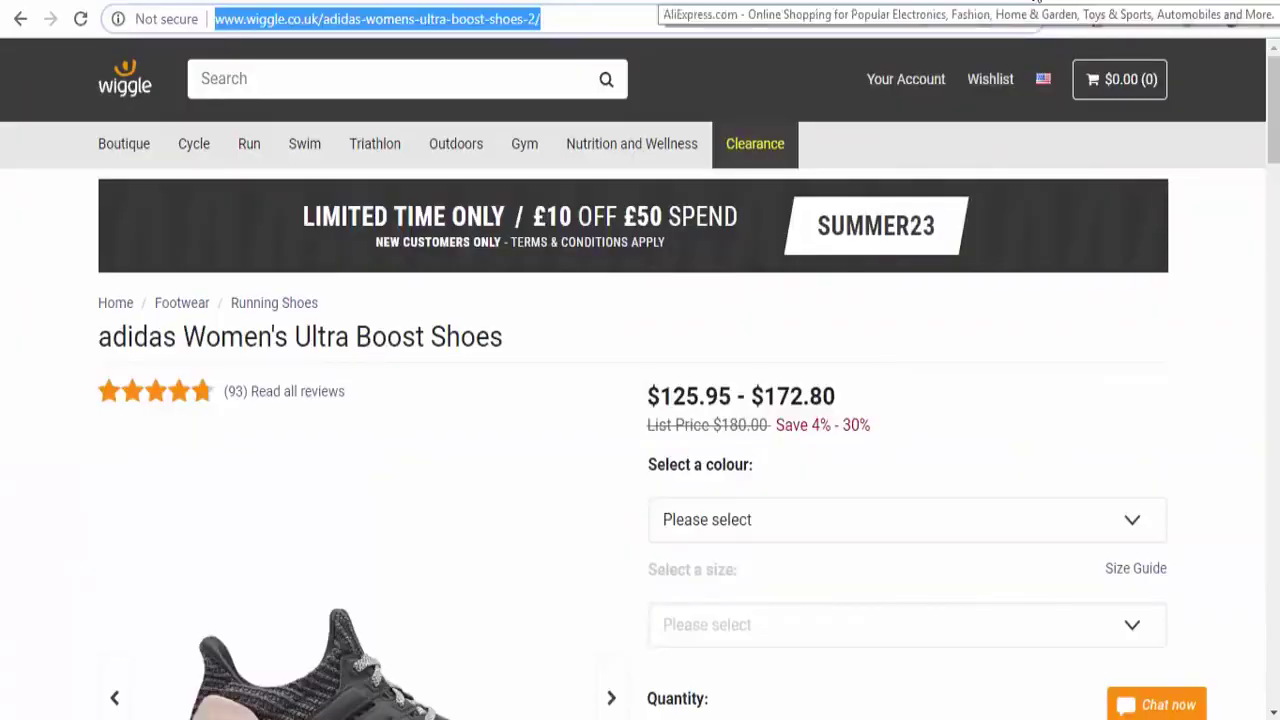
Switch to the AliExpress JINTOHO snow boots page and select its address
left_click(1030, 2)
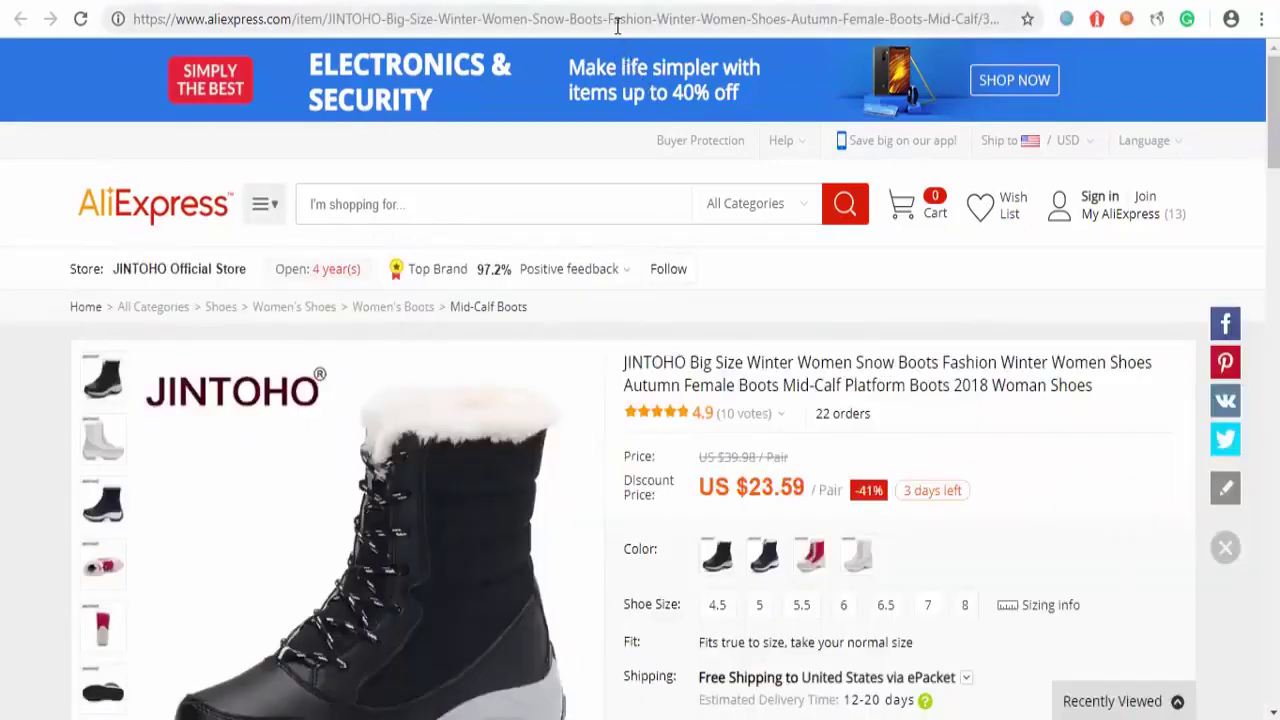
left_click(617, 20)
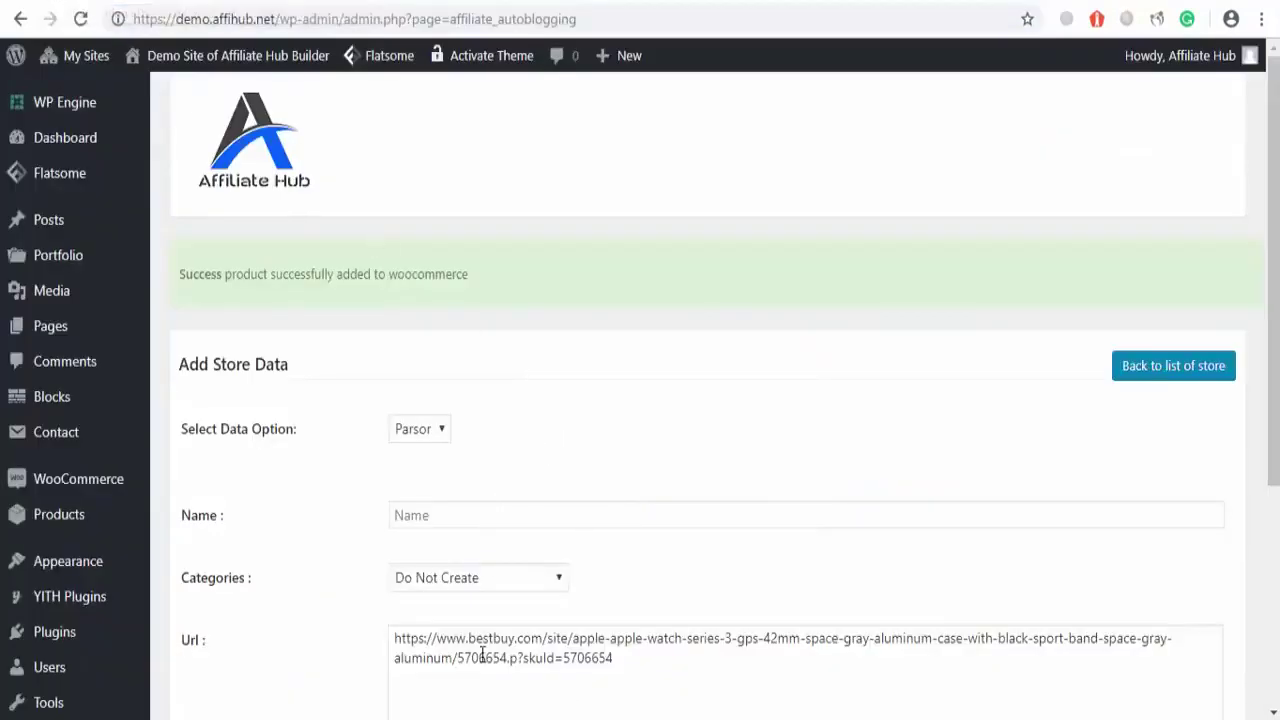
Paste the AliExpress boots URL, use existing WooCommerce category Runnung Shoes, and save
triple_click(482, 655)
key("ctrl+v")
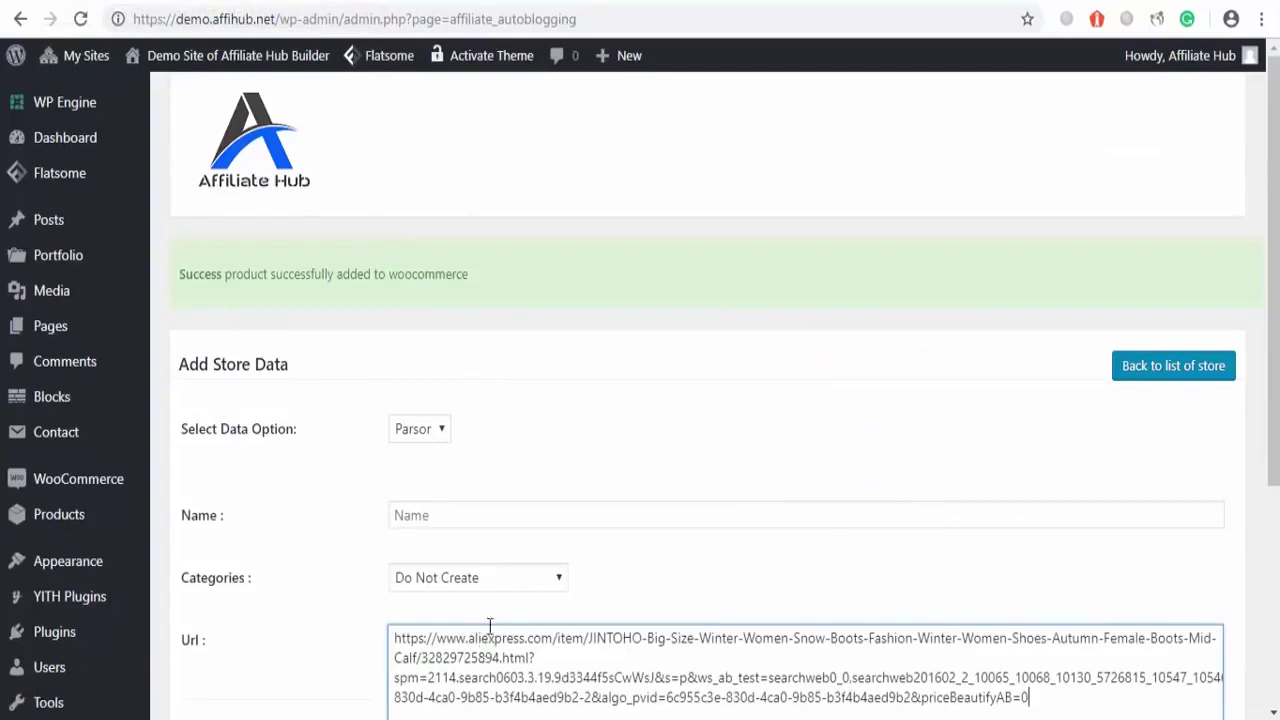
left_click(540, 580)
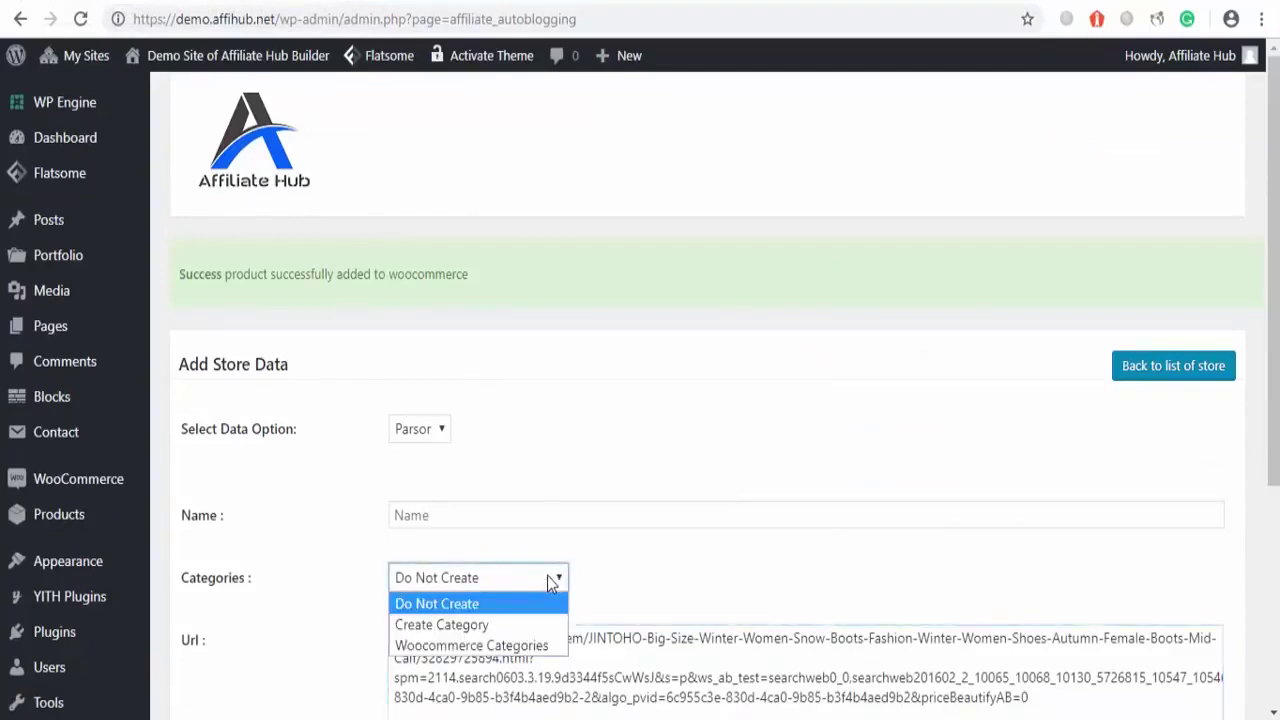
left_click(495, 645)
left_click(478, 618)
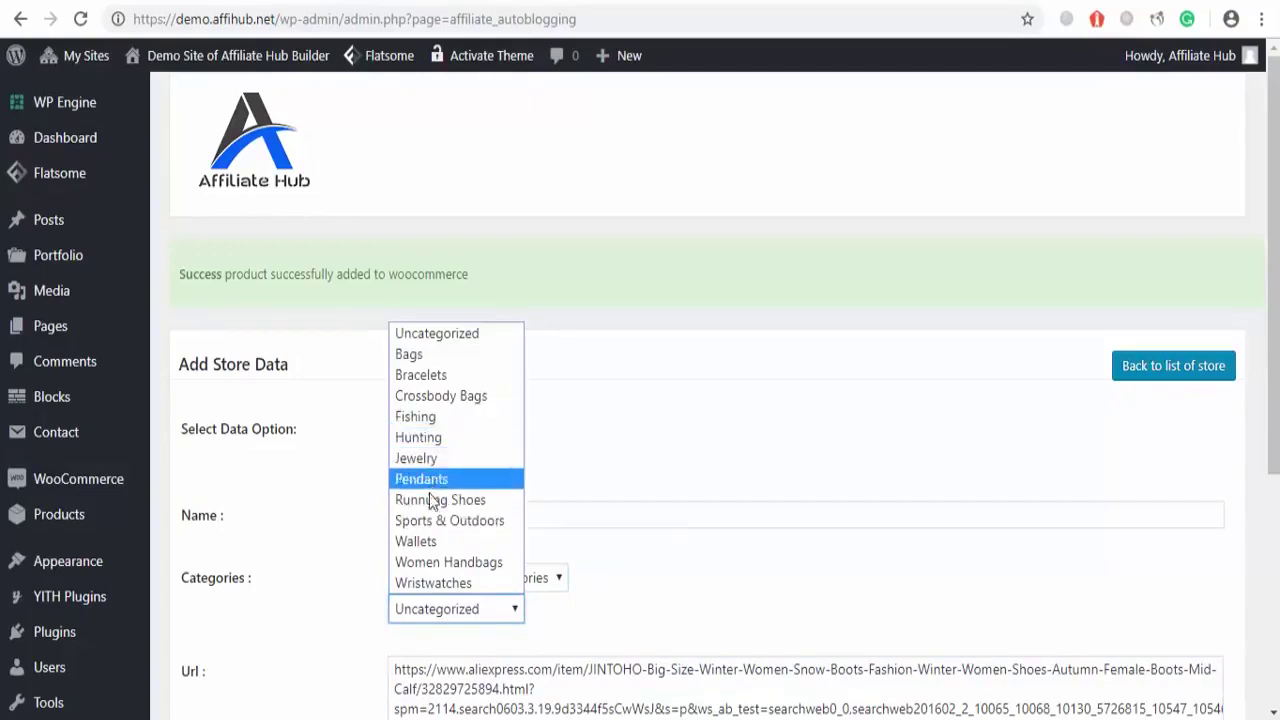
key("Escape")
mouse_move(1276, 329)
left_mouse_down()
mouse_move(1276, 510)
mouse_move(1248, 520)
left_mouse_up()
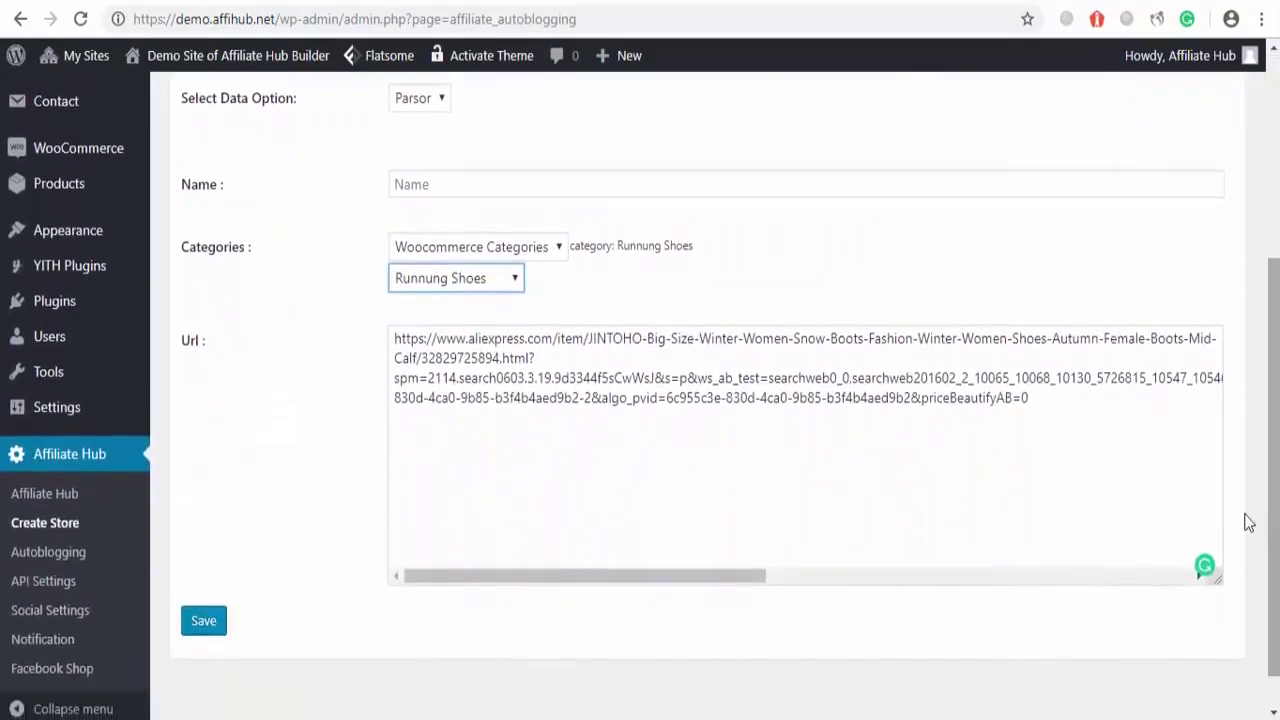
left_click(193, 625)
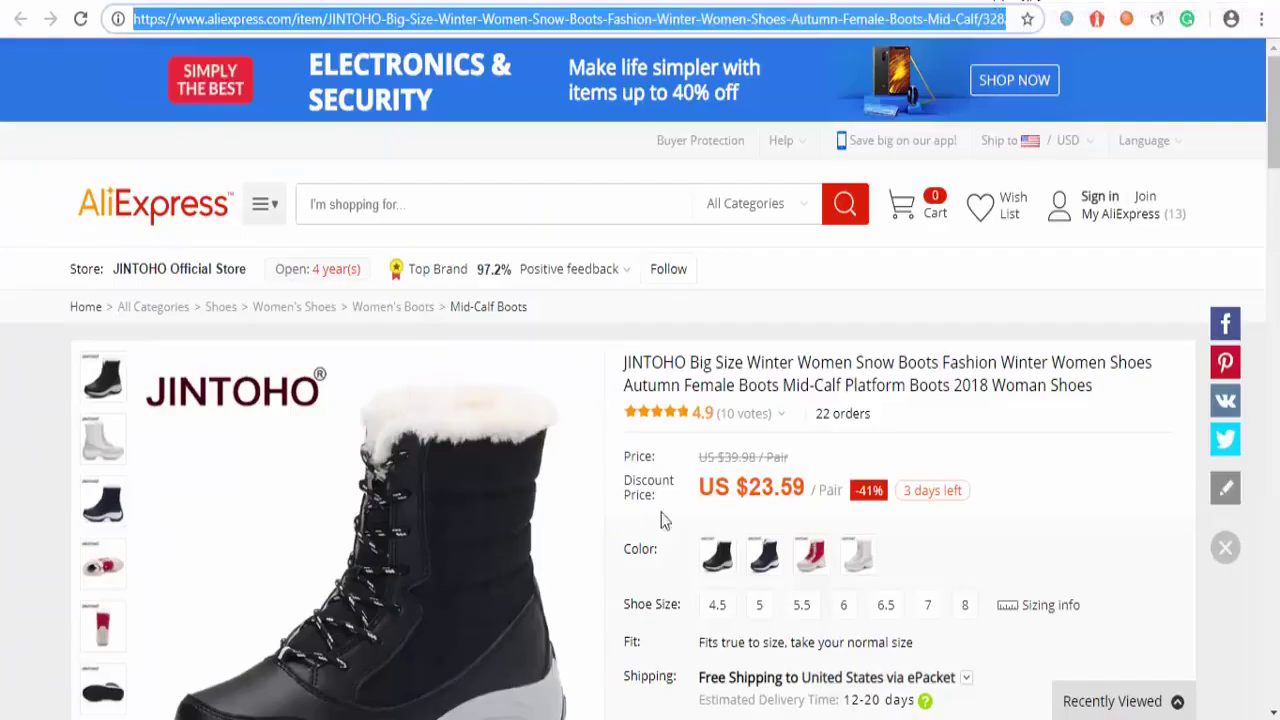
Reload the admin product list to show the JINTOHO snow boots, making 13 items
left_click(120, 5)
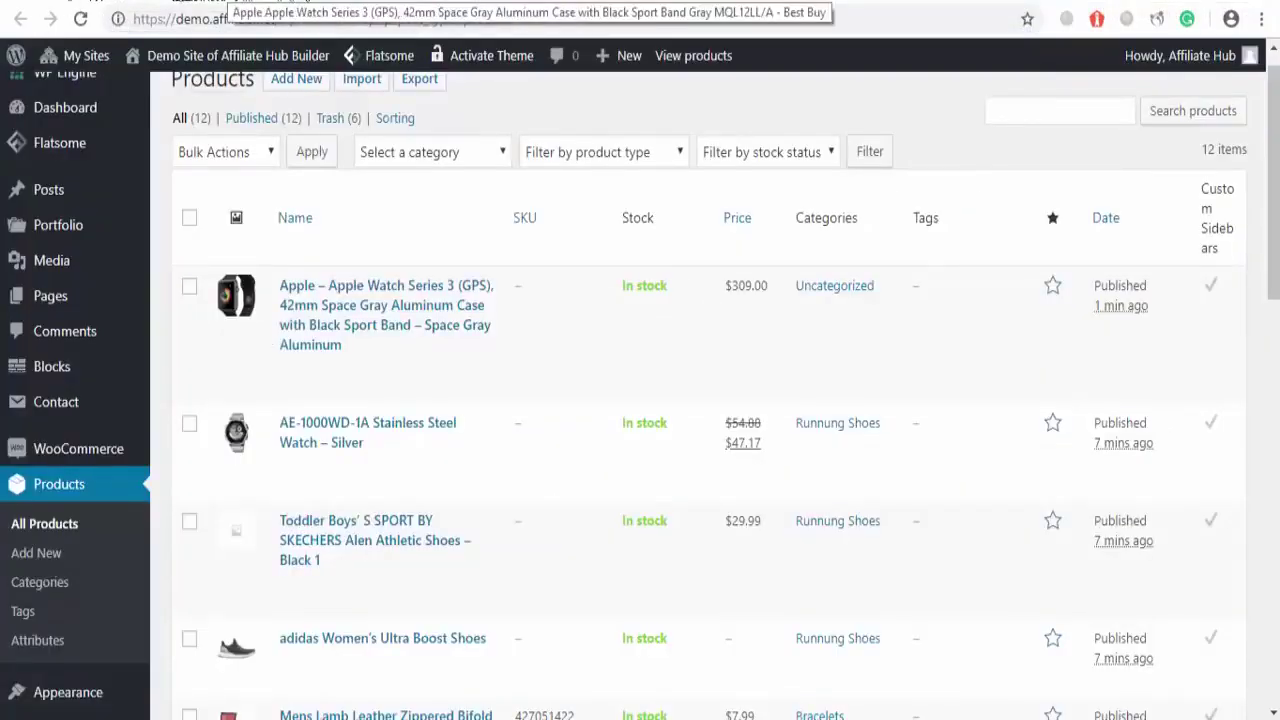
left_click(82, 20)
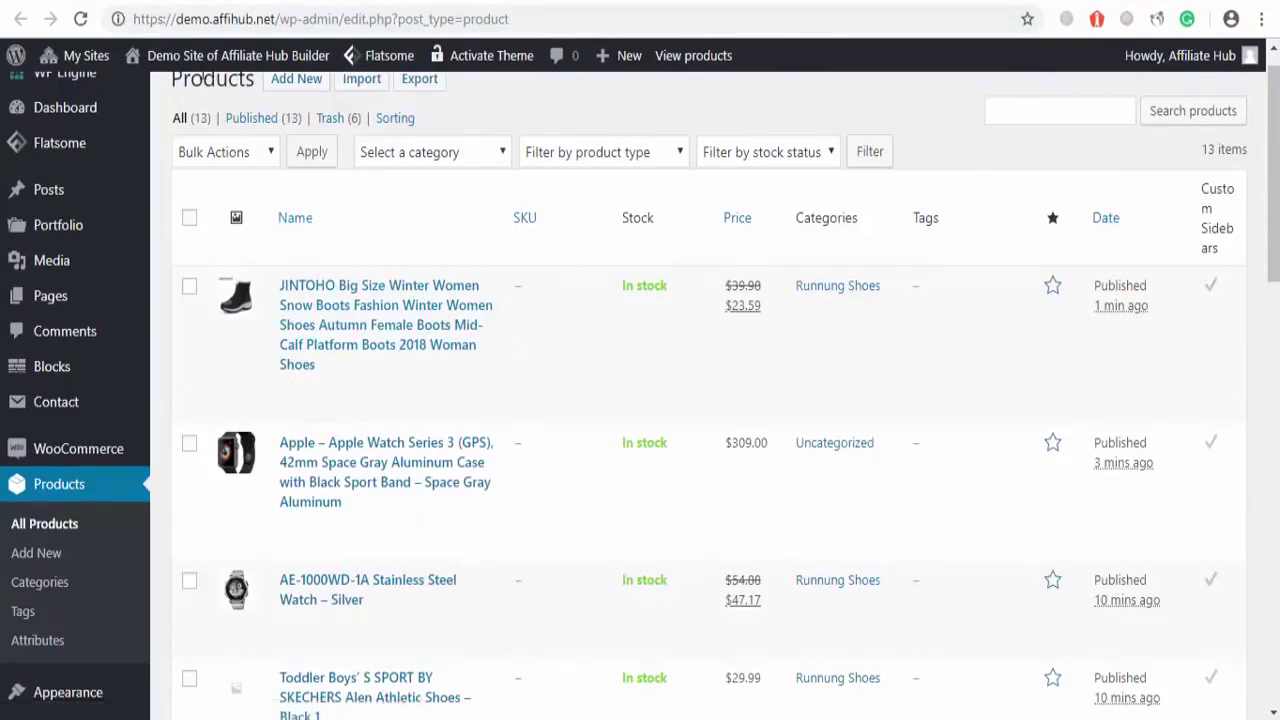
Open the storefront shop in a new tab and find the JINTOHO snow boots at $23.59
mouse_move(237, 55)
right_click(160, 152)
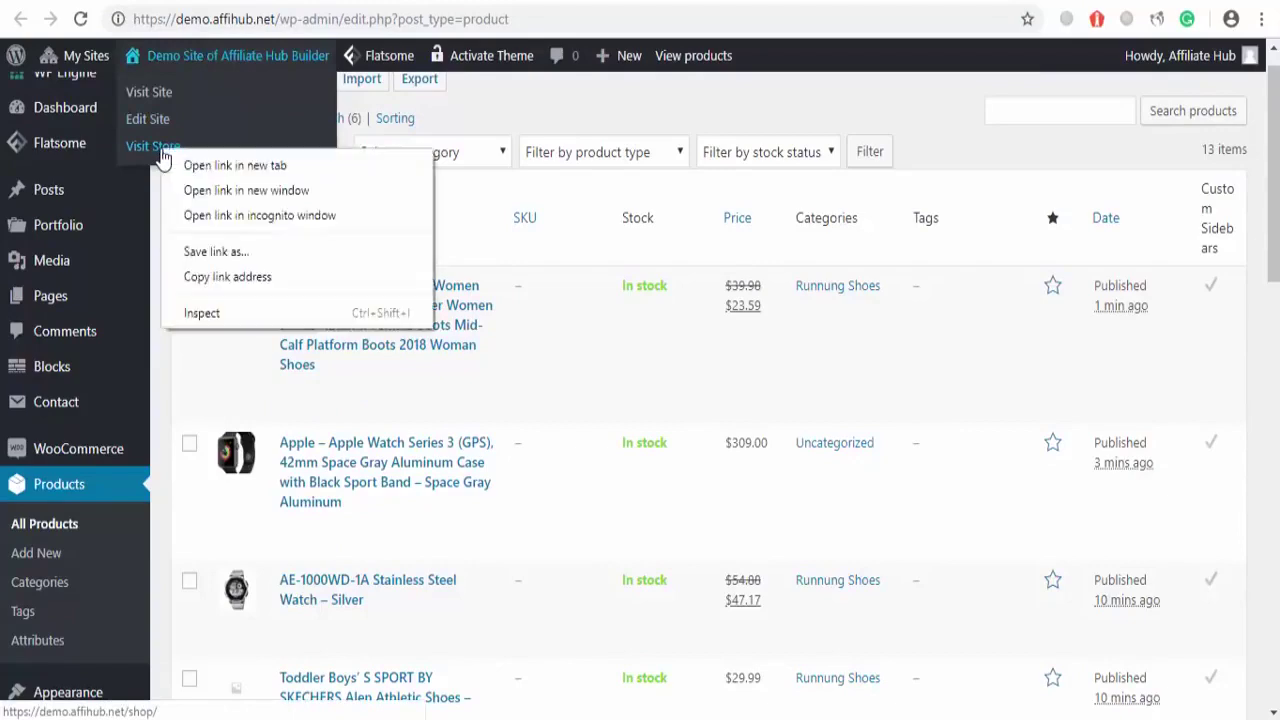
left_click(196, 163)
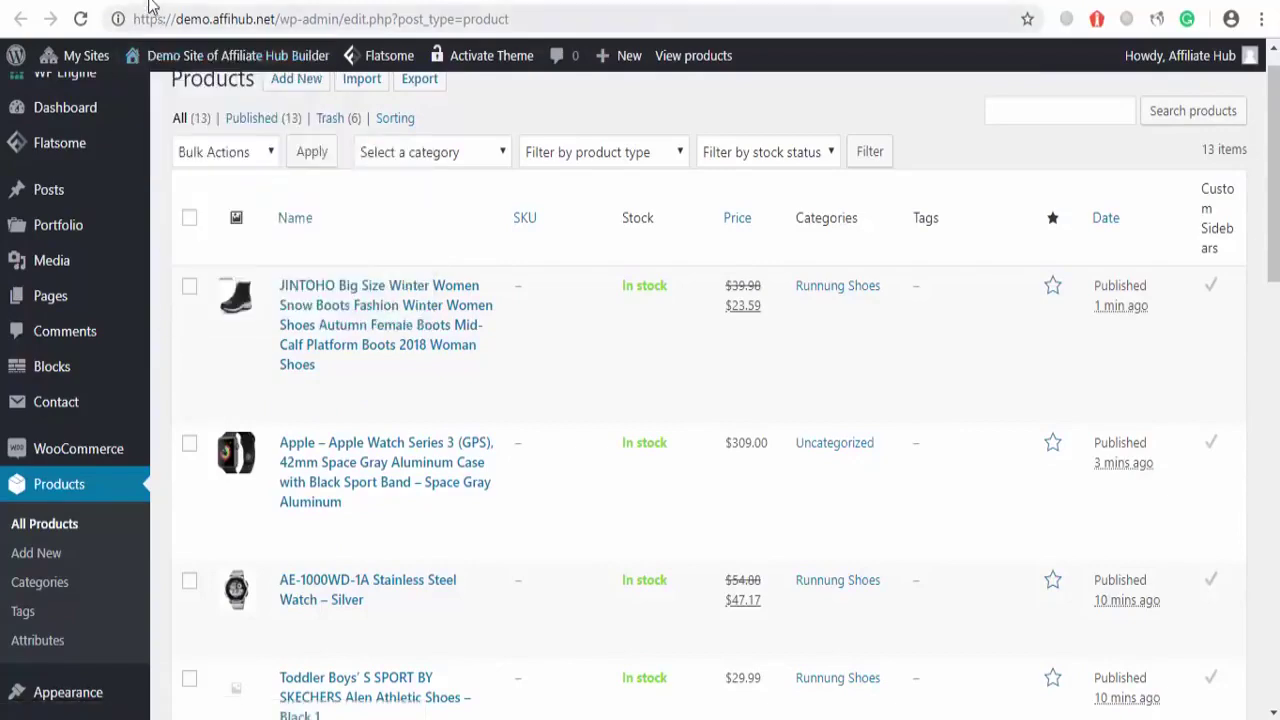
left_click(150, 5)
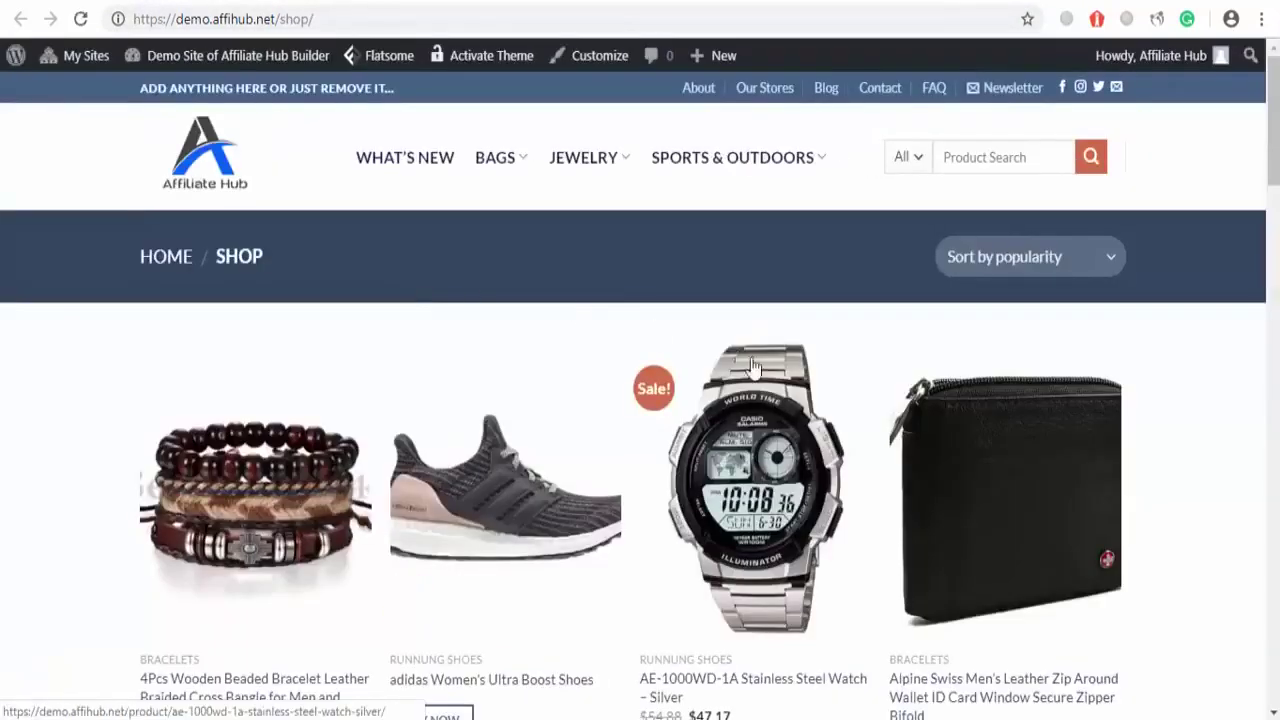
left_click_drag(1274, 165, 1275, 300)
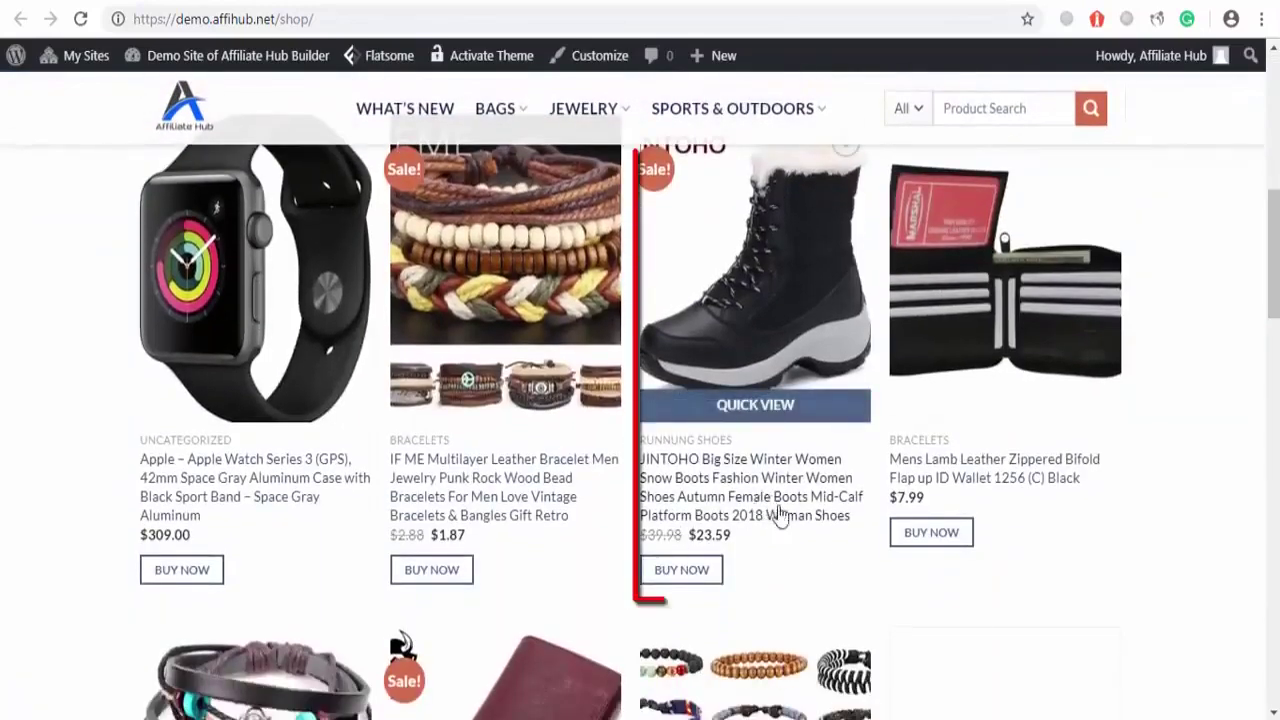